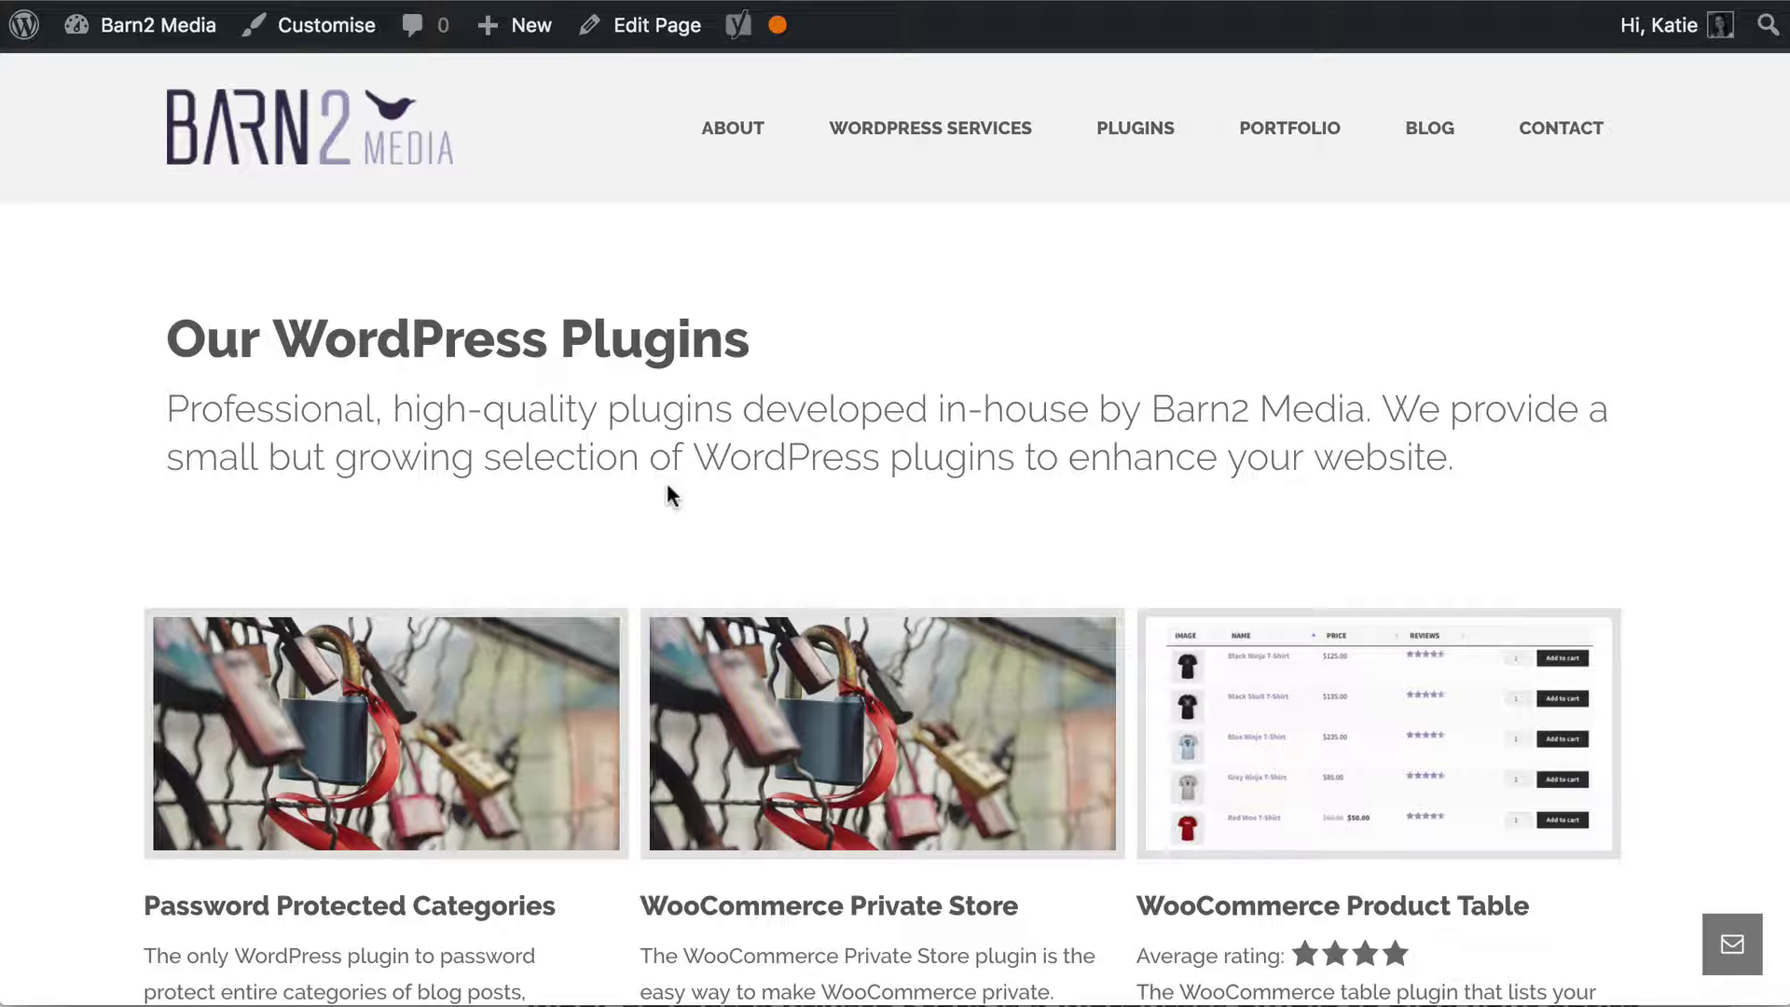
# Scroll the Barn2 plugins list and open the $59 WooCommerce Private Store product page
pyautogui.scroll(-4, 667, 485)
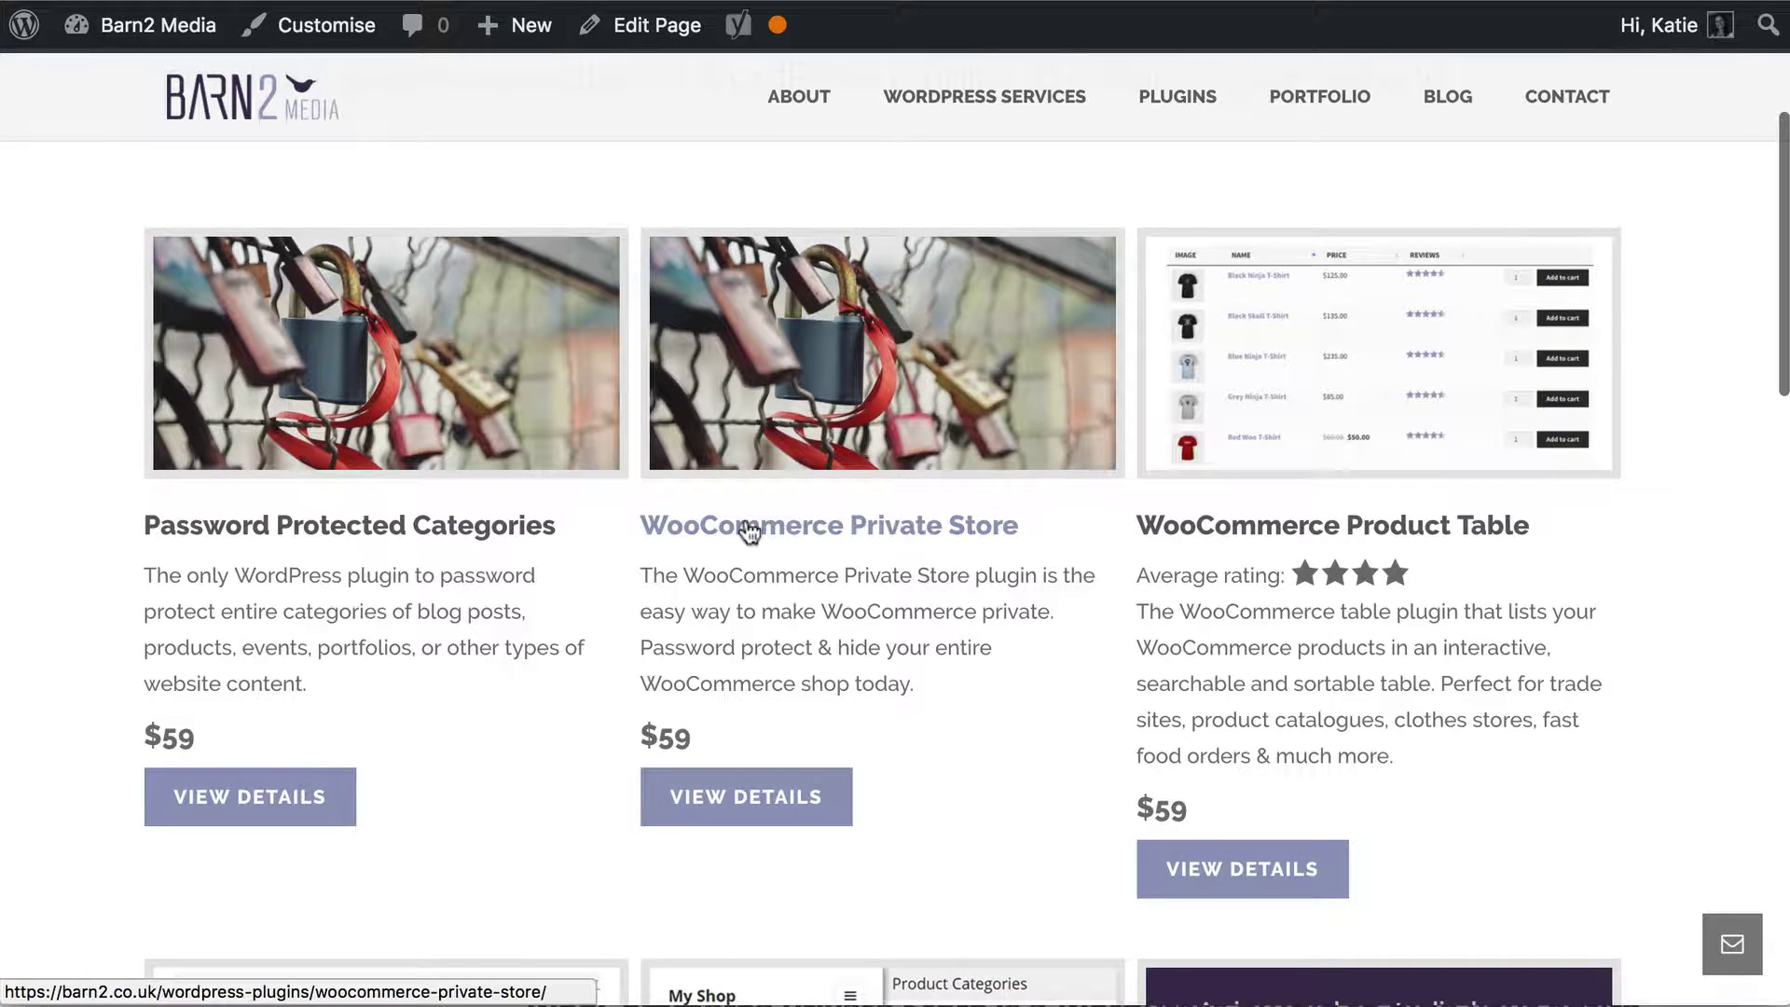
pyautogui.scroll(-4, 844, 531)
pyautogui.scroll(-3, 844, 531)
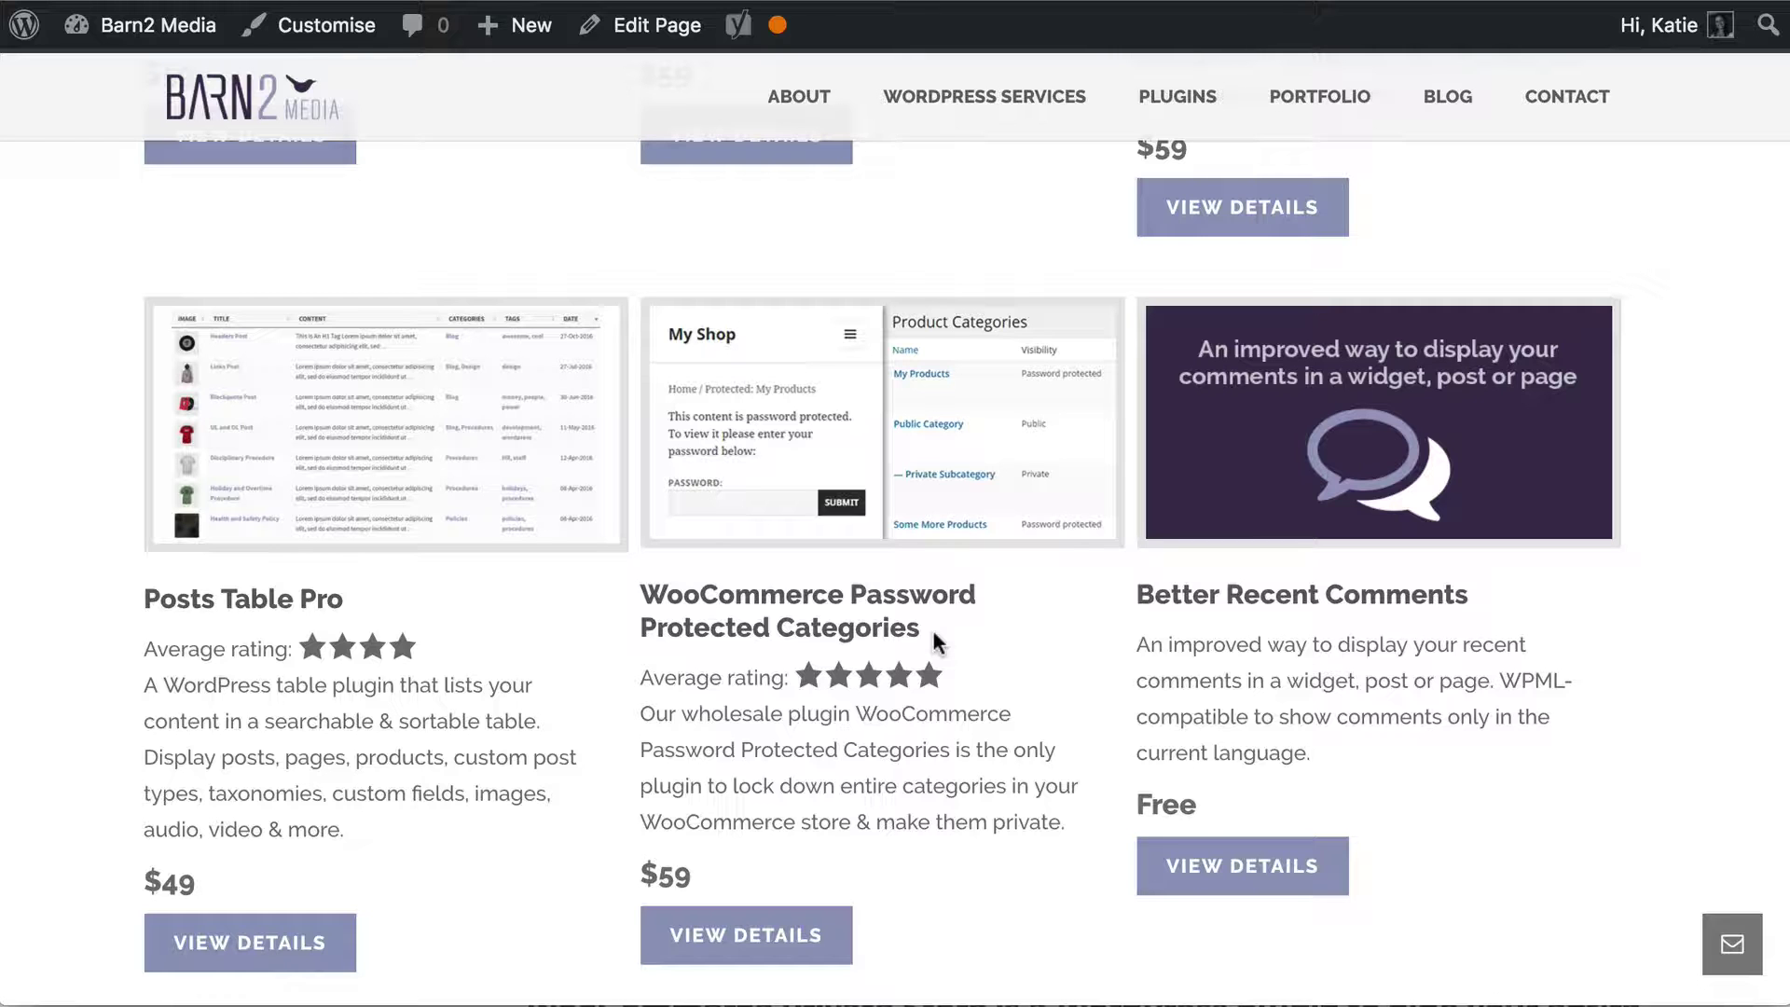
pyautogui.scroll(2, 936, 619)
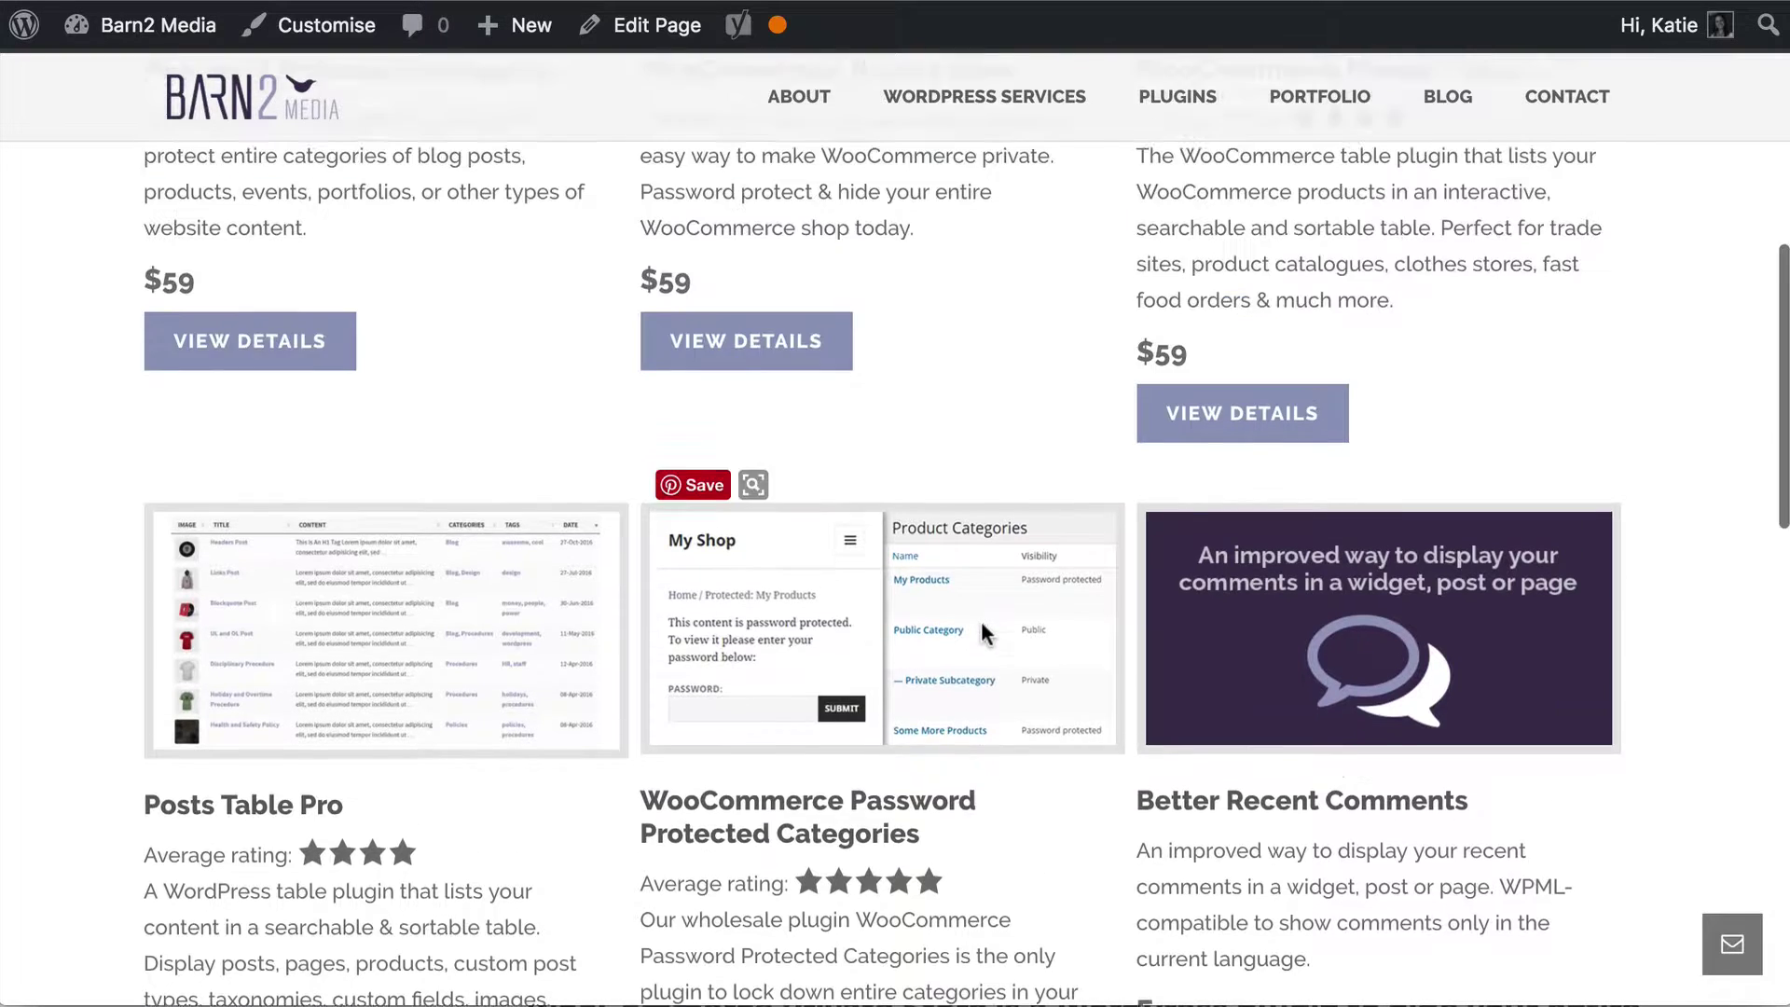
pyautogui.scroll(3, 981, 621)
pyautogui.scroll(2, 979, 618)
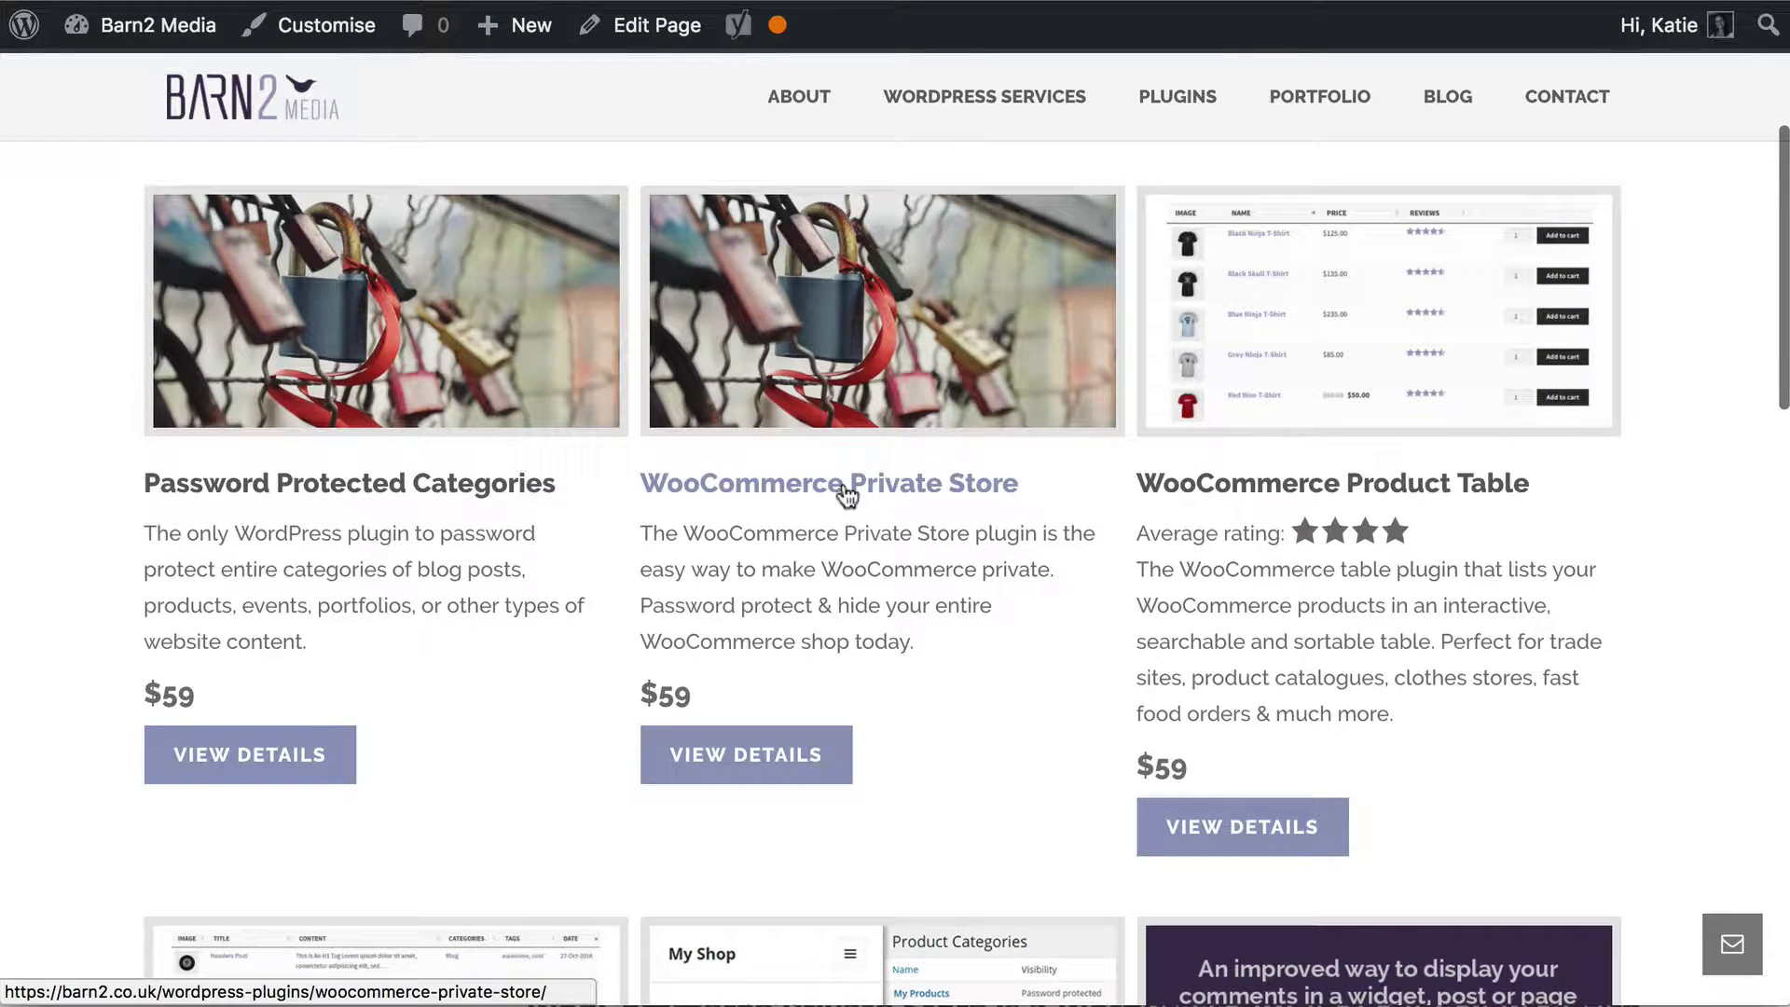
pyautogui.click(847, 496)
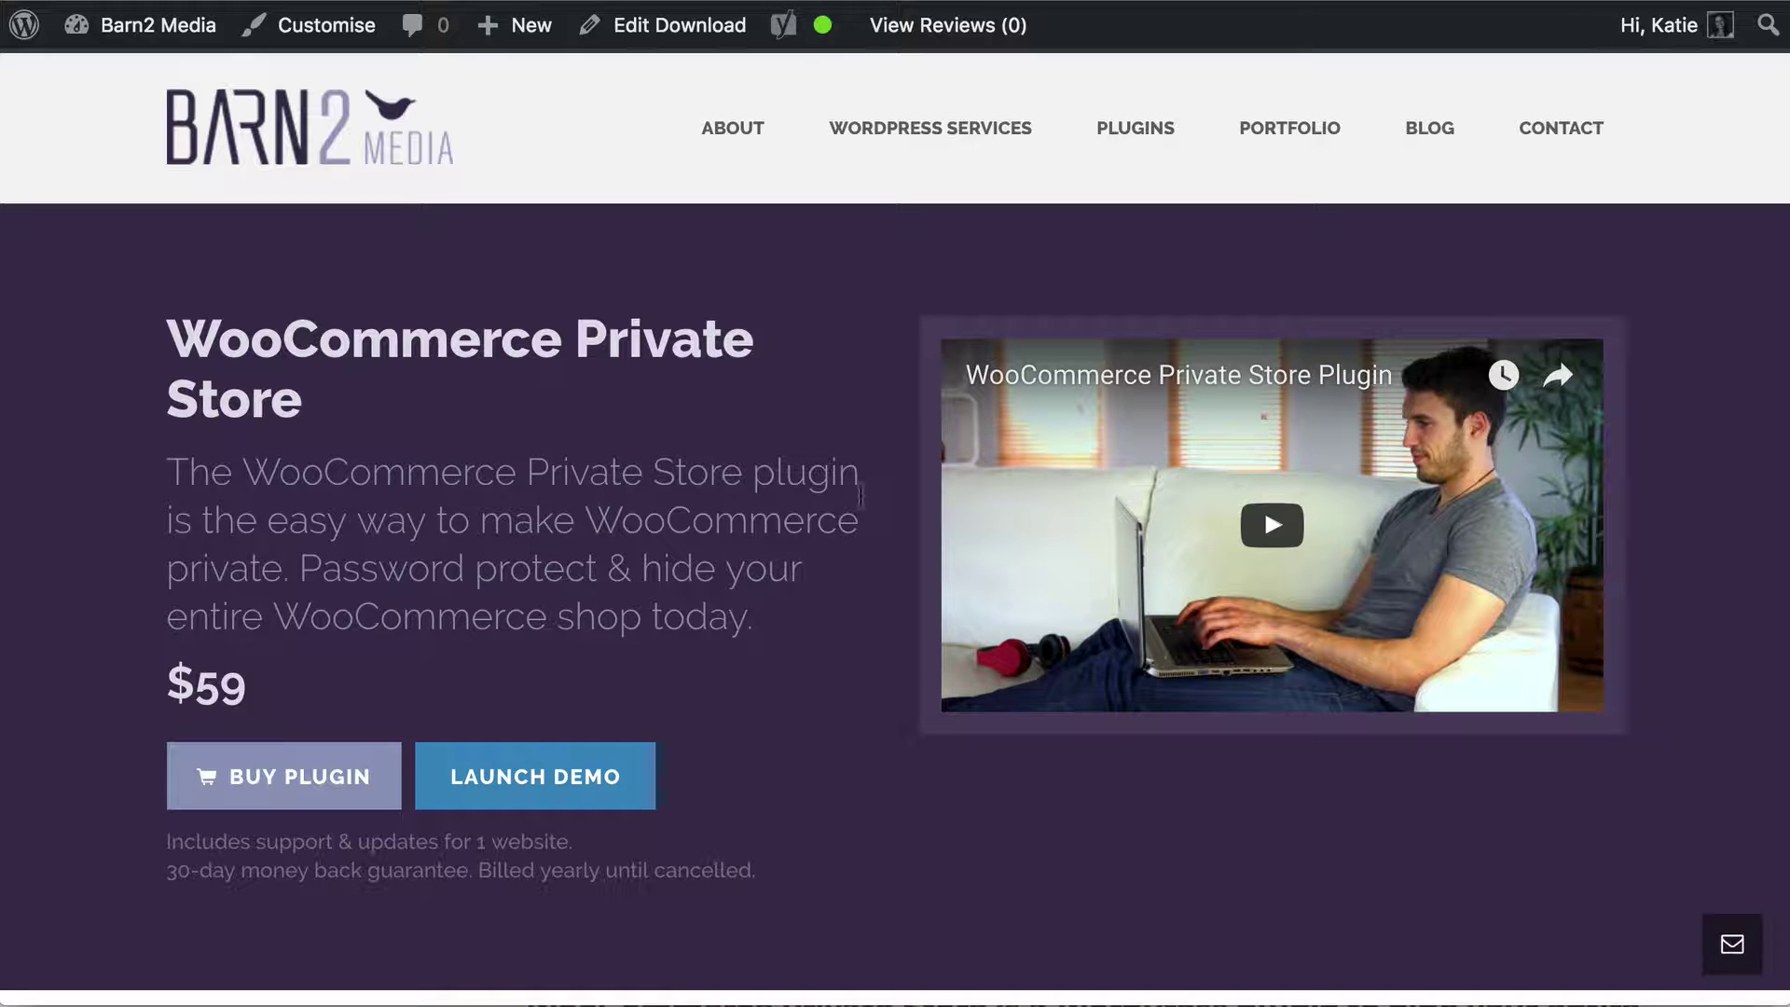
pyautogui.moveTo(1178, 97)
pyautogui.moveTo(1337, 299)
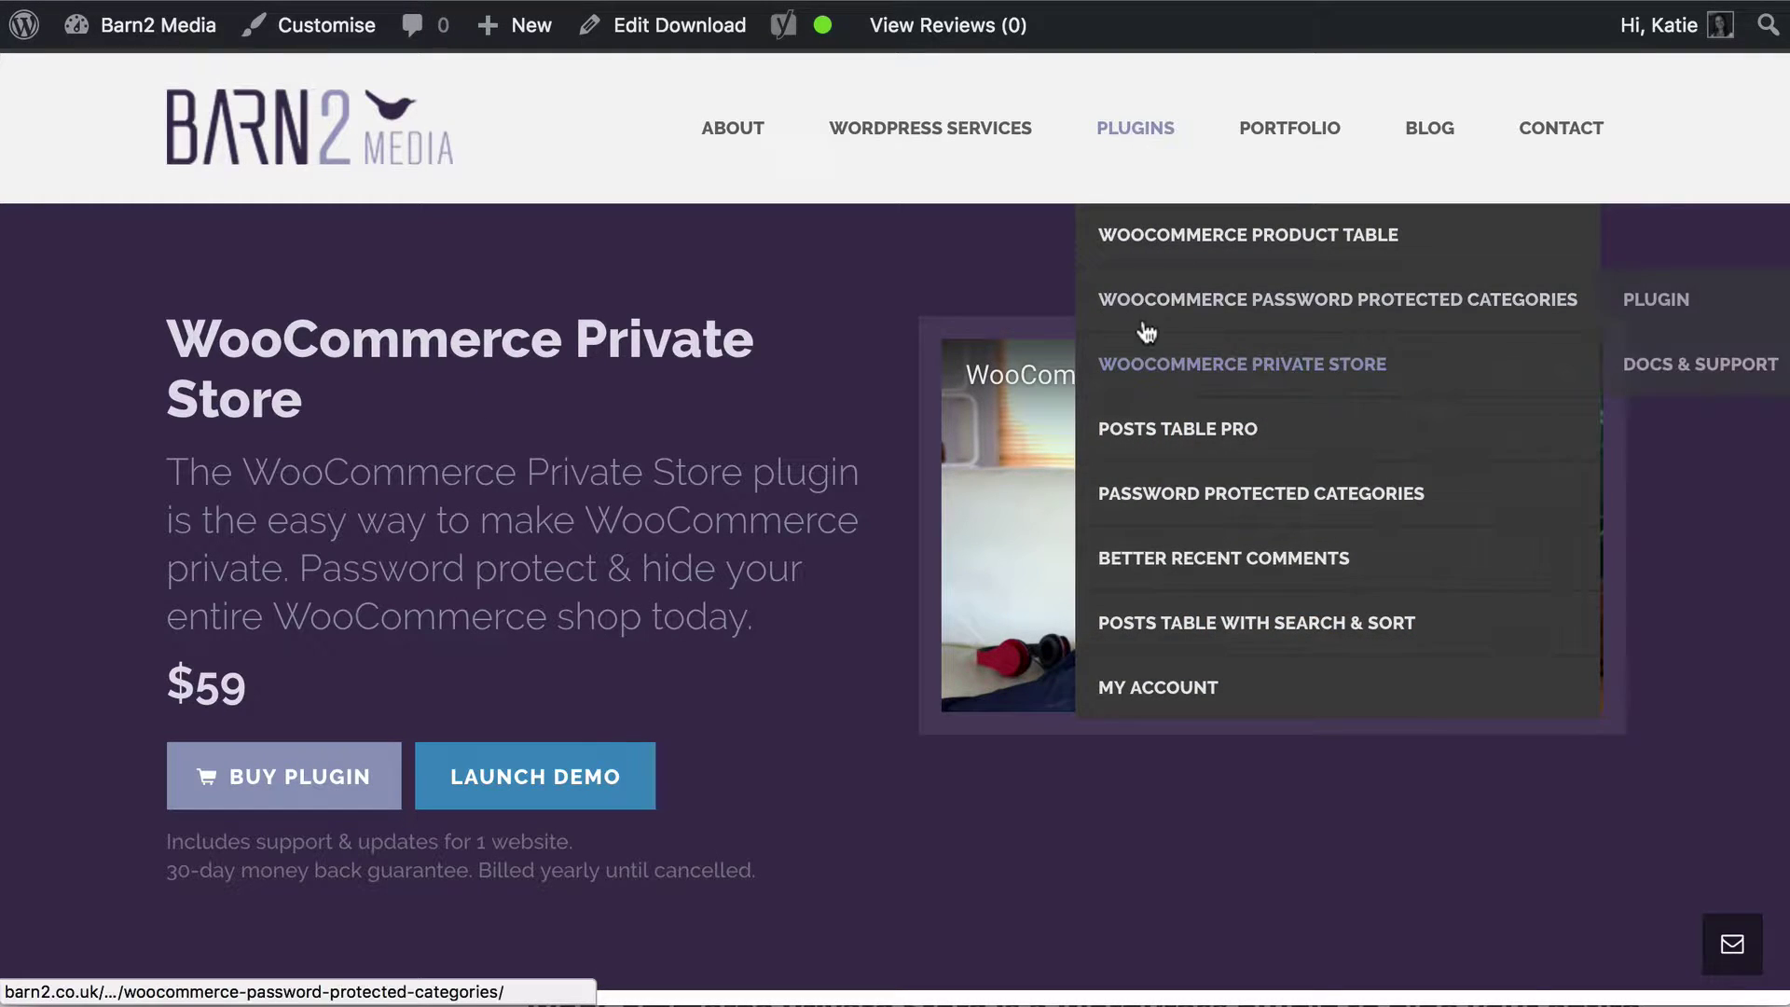
# Open WooCommerce Password Protected Categories from the Plugins menu and highlight its title
pyautogui.click(1312, 307)
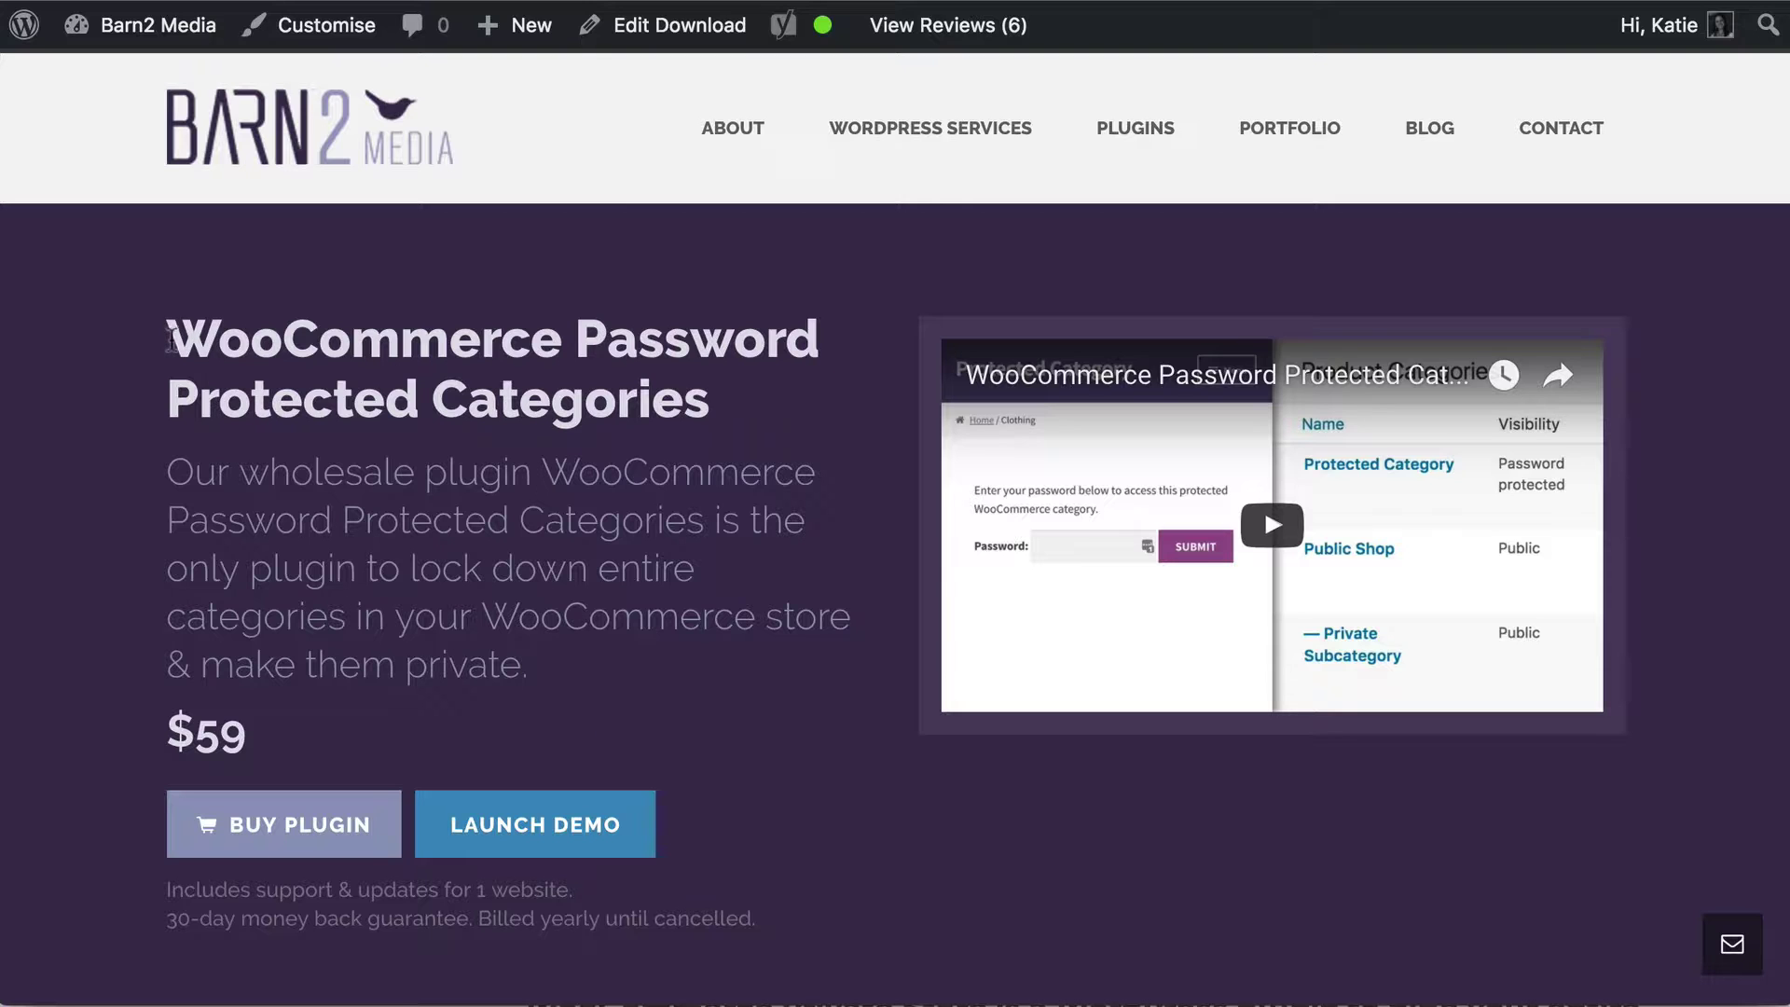
pyautogui.moveTo(171, 337); pyautogui.dragTo(857, 420)
# View the demo's About page, highlighting its note that it is unaffected by the plugin
pyautogui.click(788, 427)
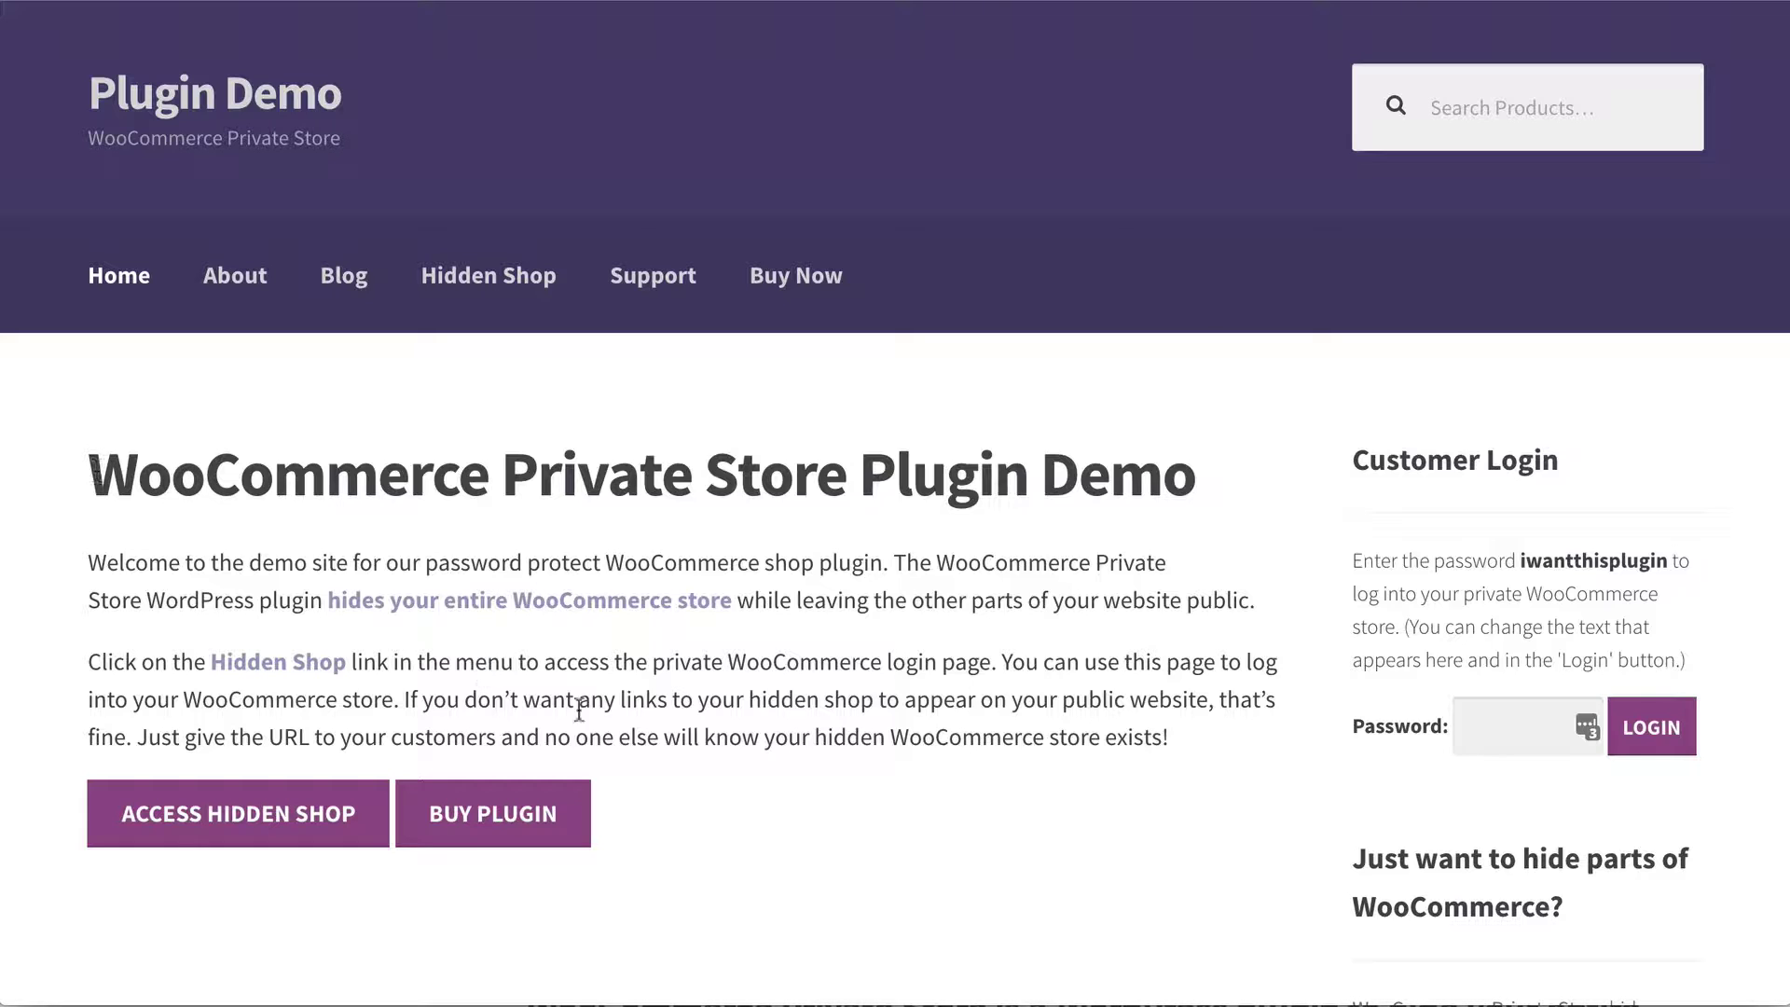
pyautogui.click(238, 277)
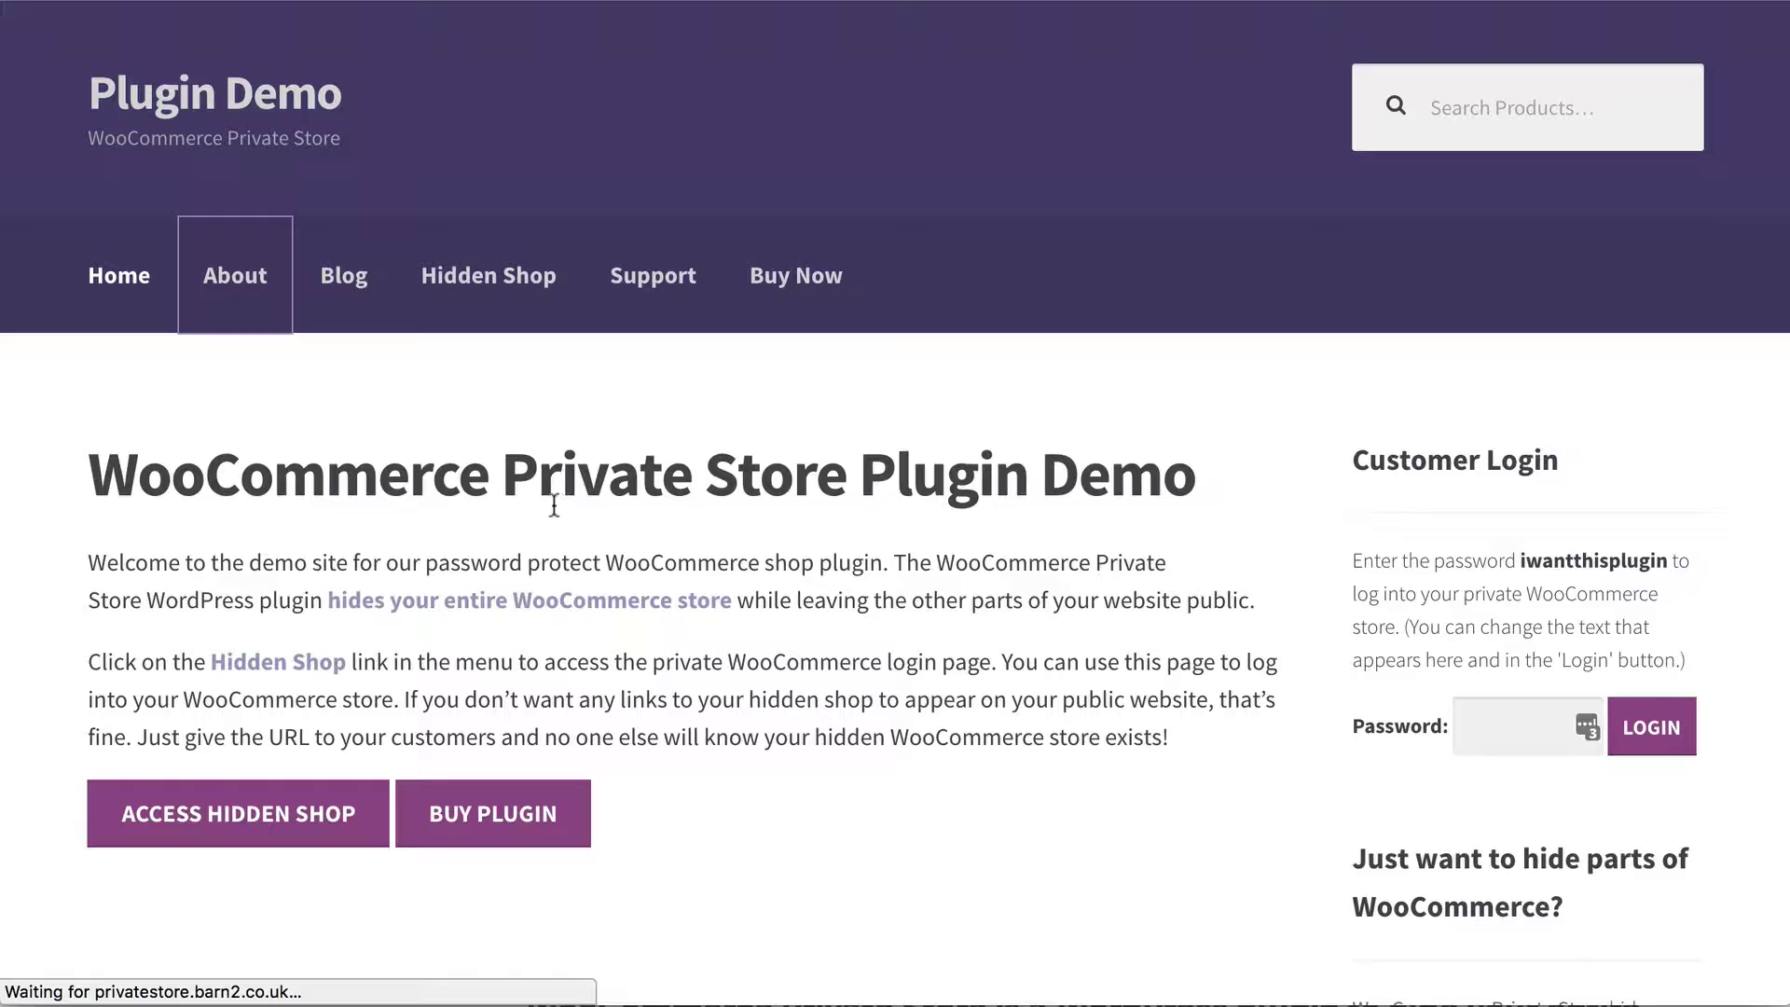
pyautogui.moveTo(234, 694)
pyautogui.mouseDown()
pyautogui.moveTo(507, 751)
pyautogui.moveTo(1207, 732)
pyautogui.mouseUp()
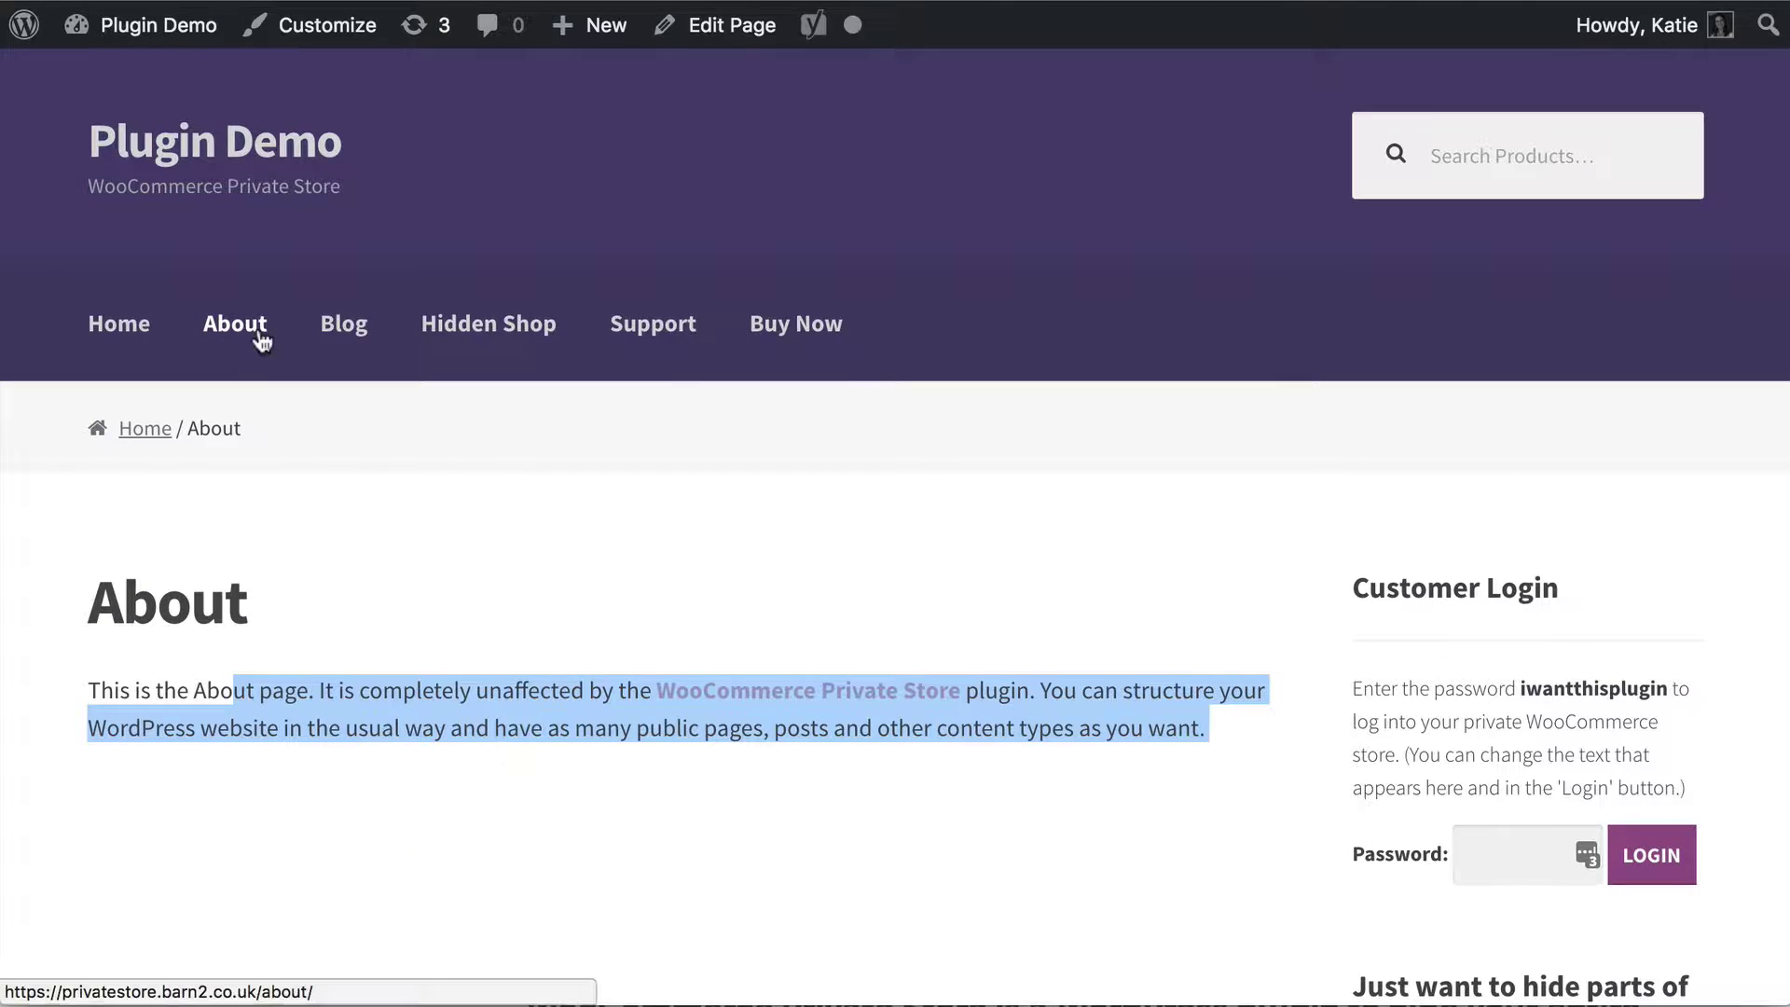
# Open the demo's public Blog page and scroll through the Headers Post
pyautogui.click(344, 324)
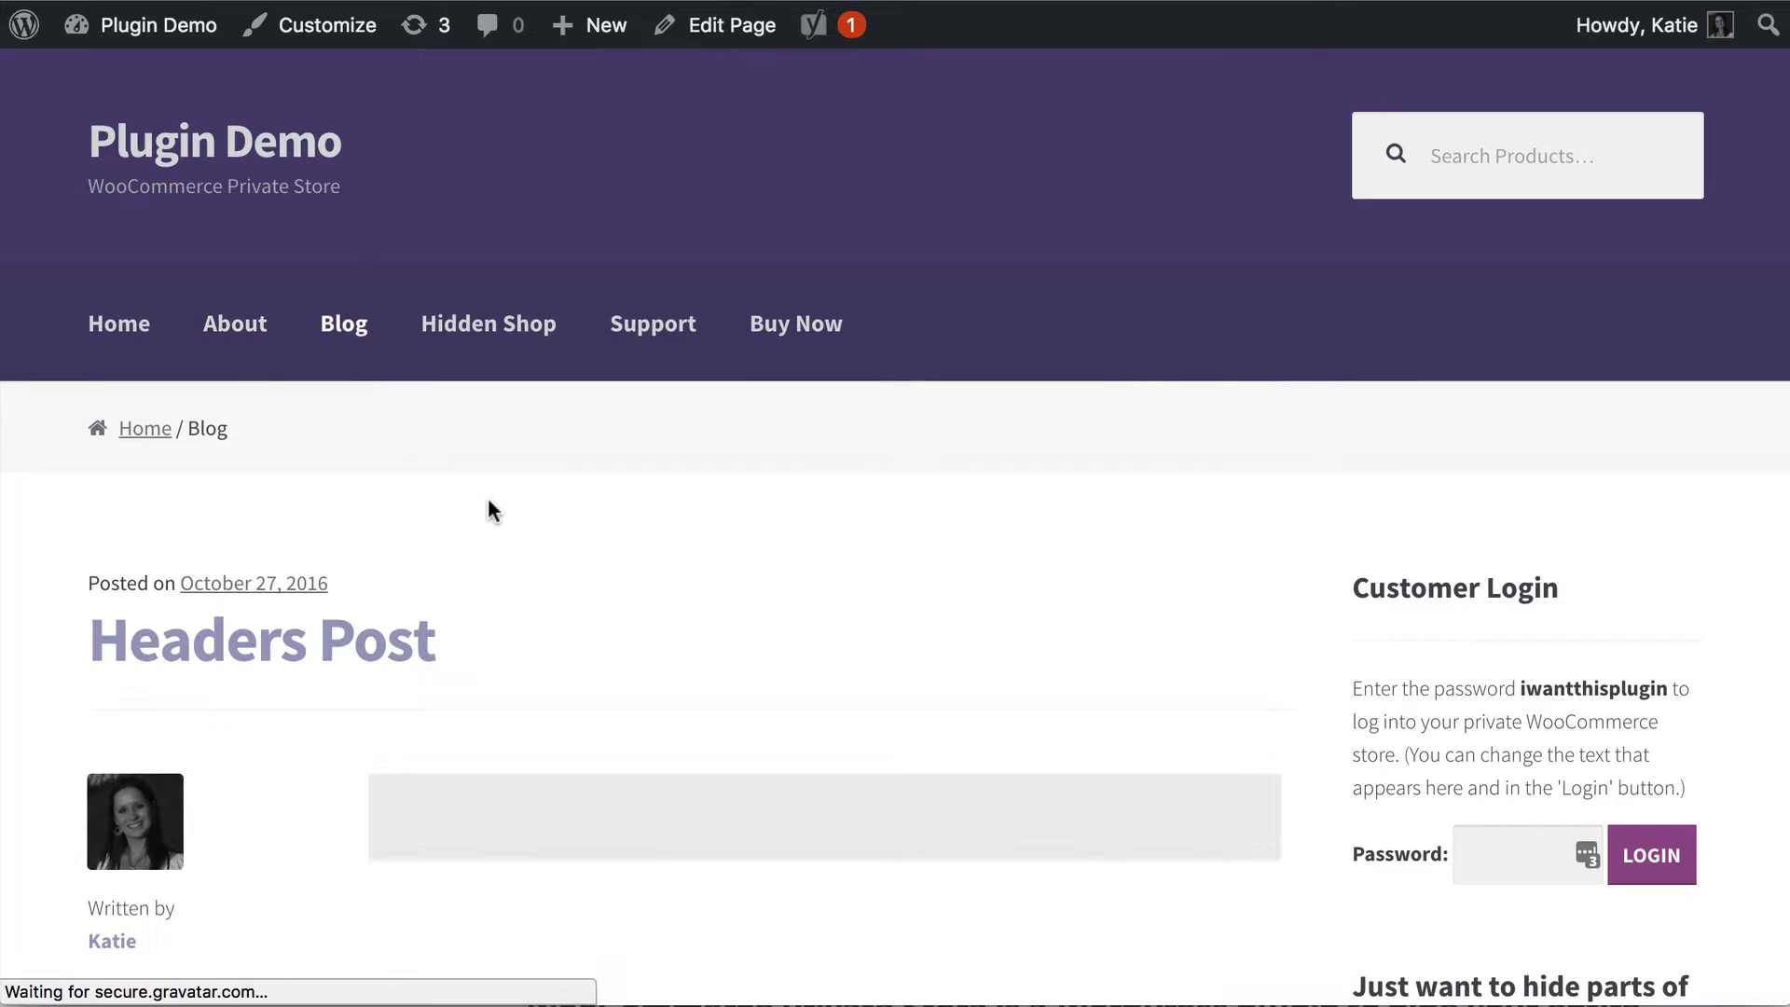
pyautogui.scroll(-5, 613, 550)
pyautogui.scroll(-6, 613, 550)
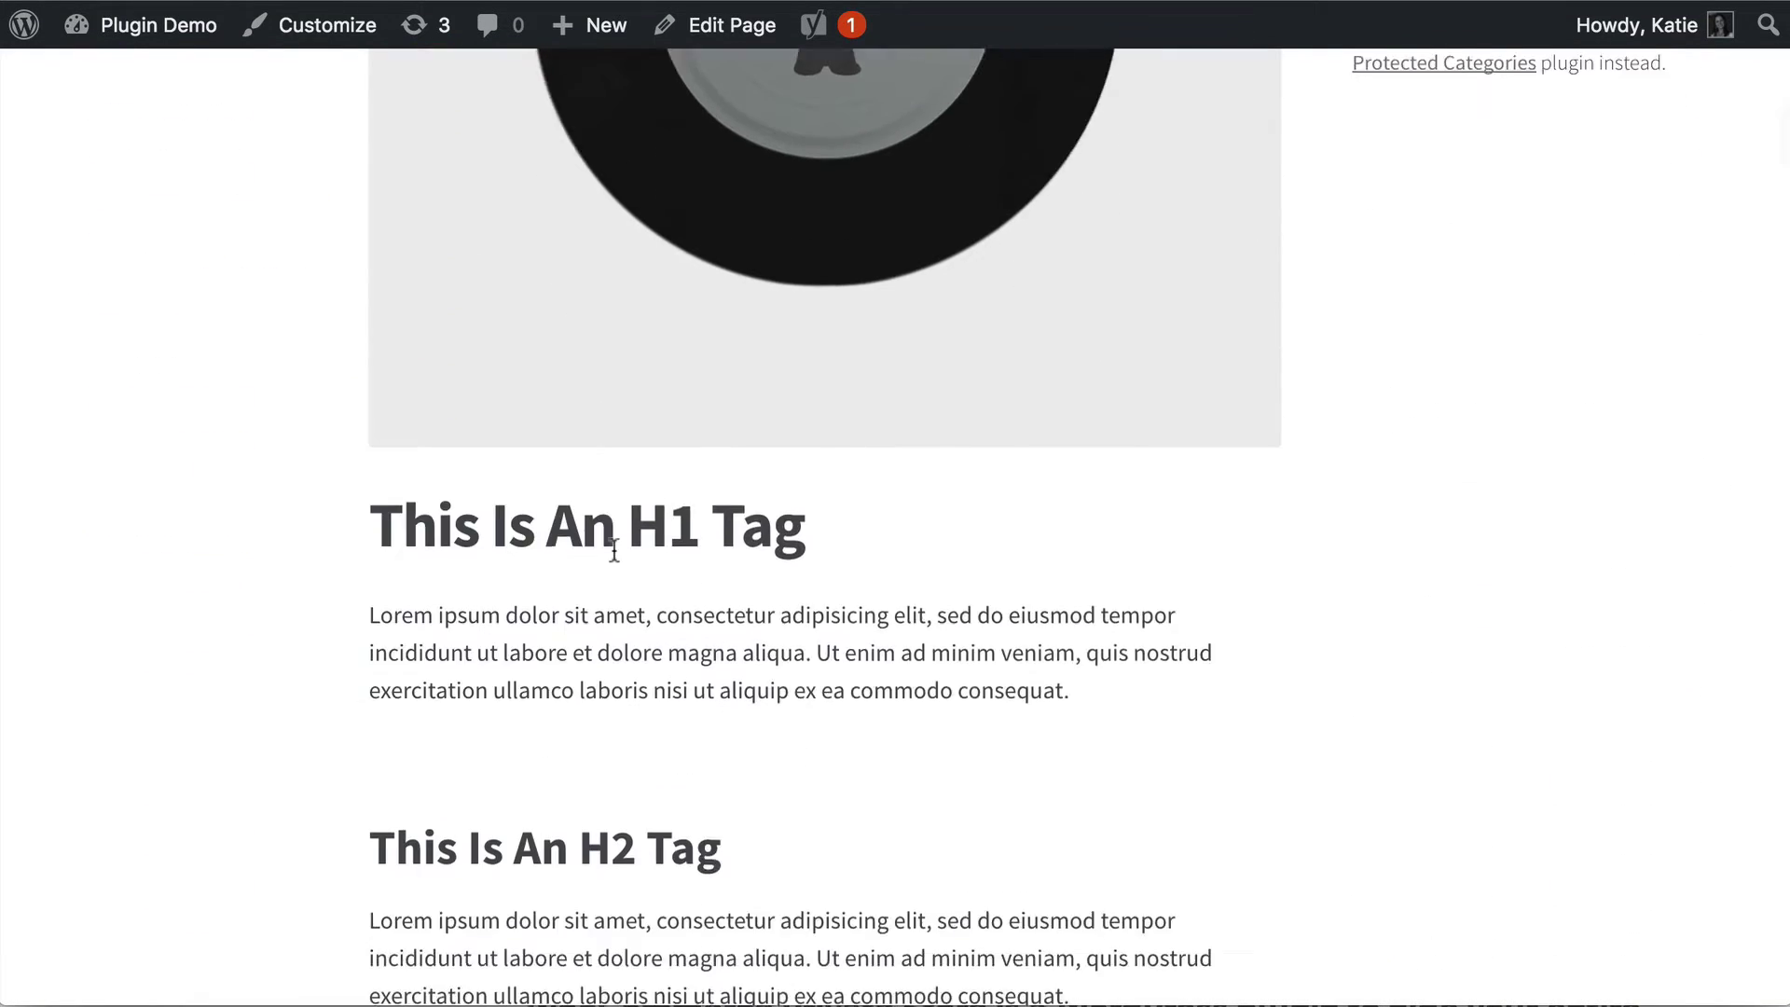
pyautogui.scroll(7, 614, 550)
pyautogui.scroll(3, 614, 550)
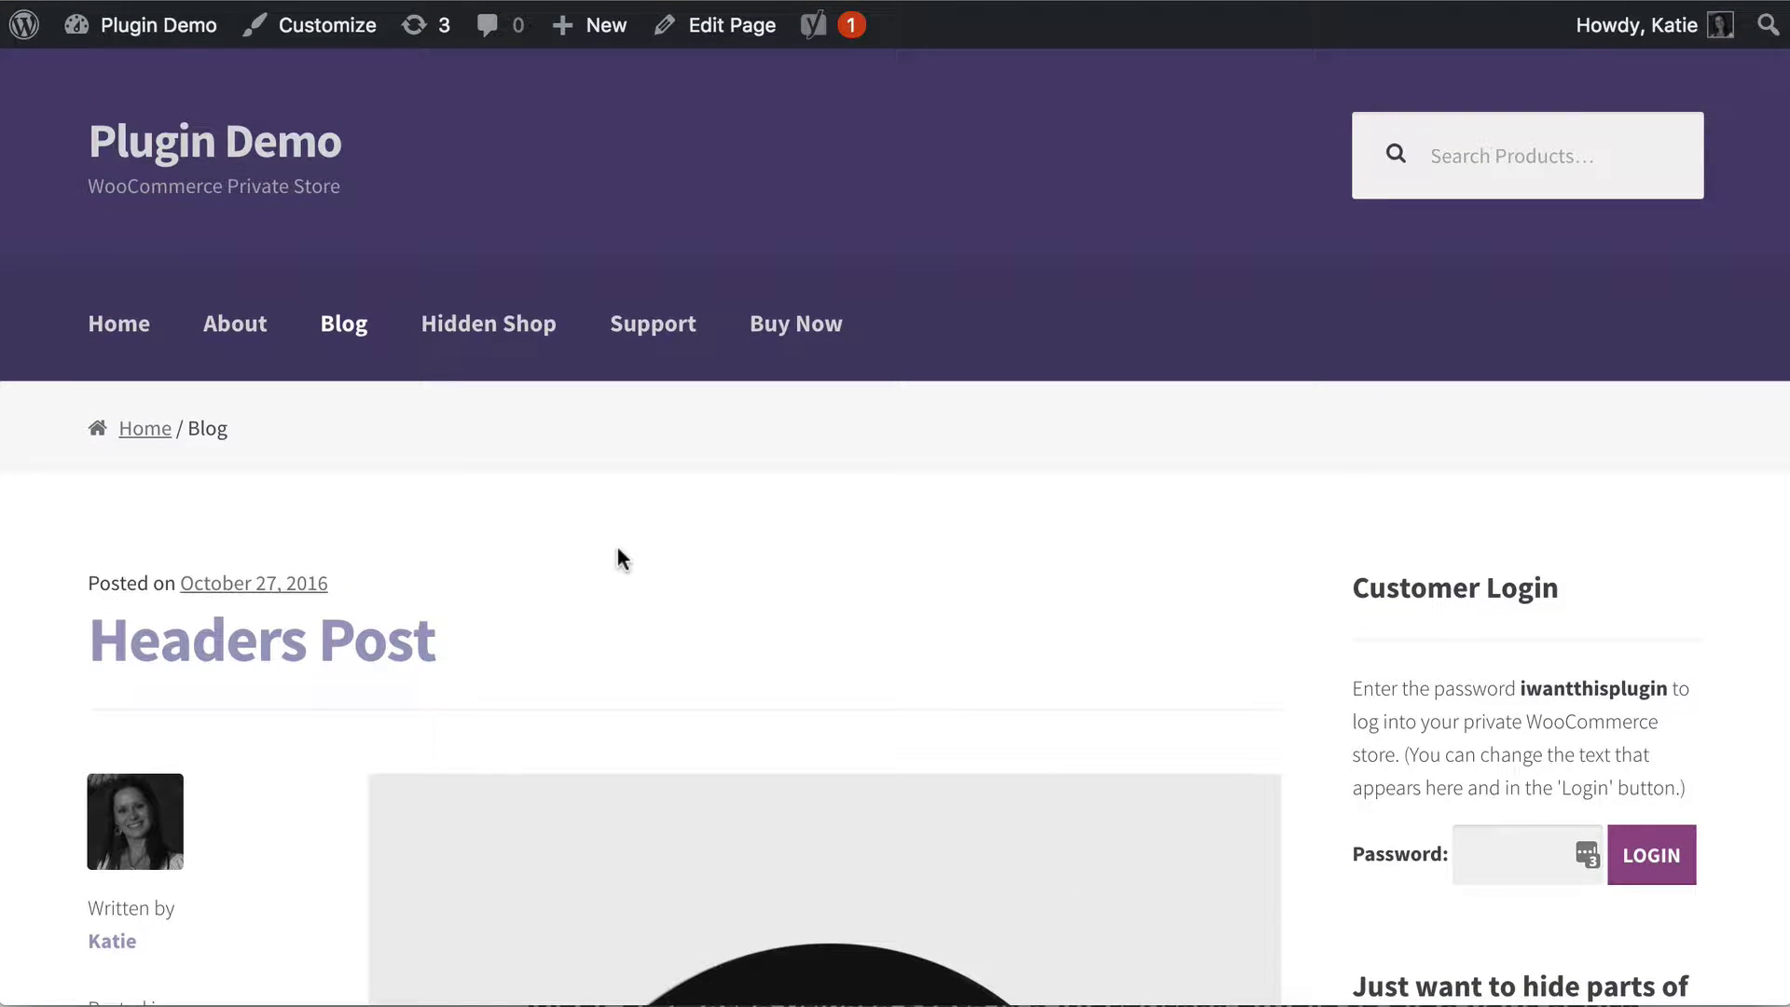
pyautogui.click(501, 329)
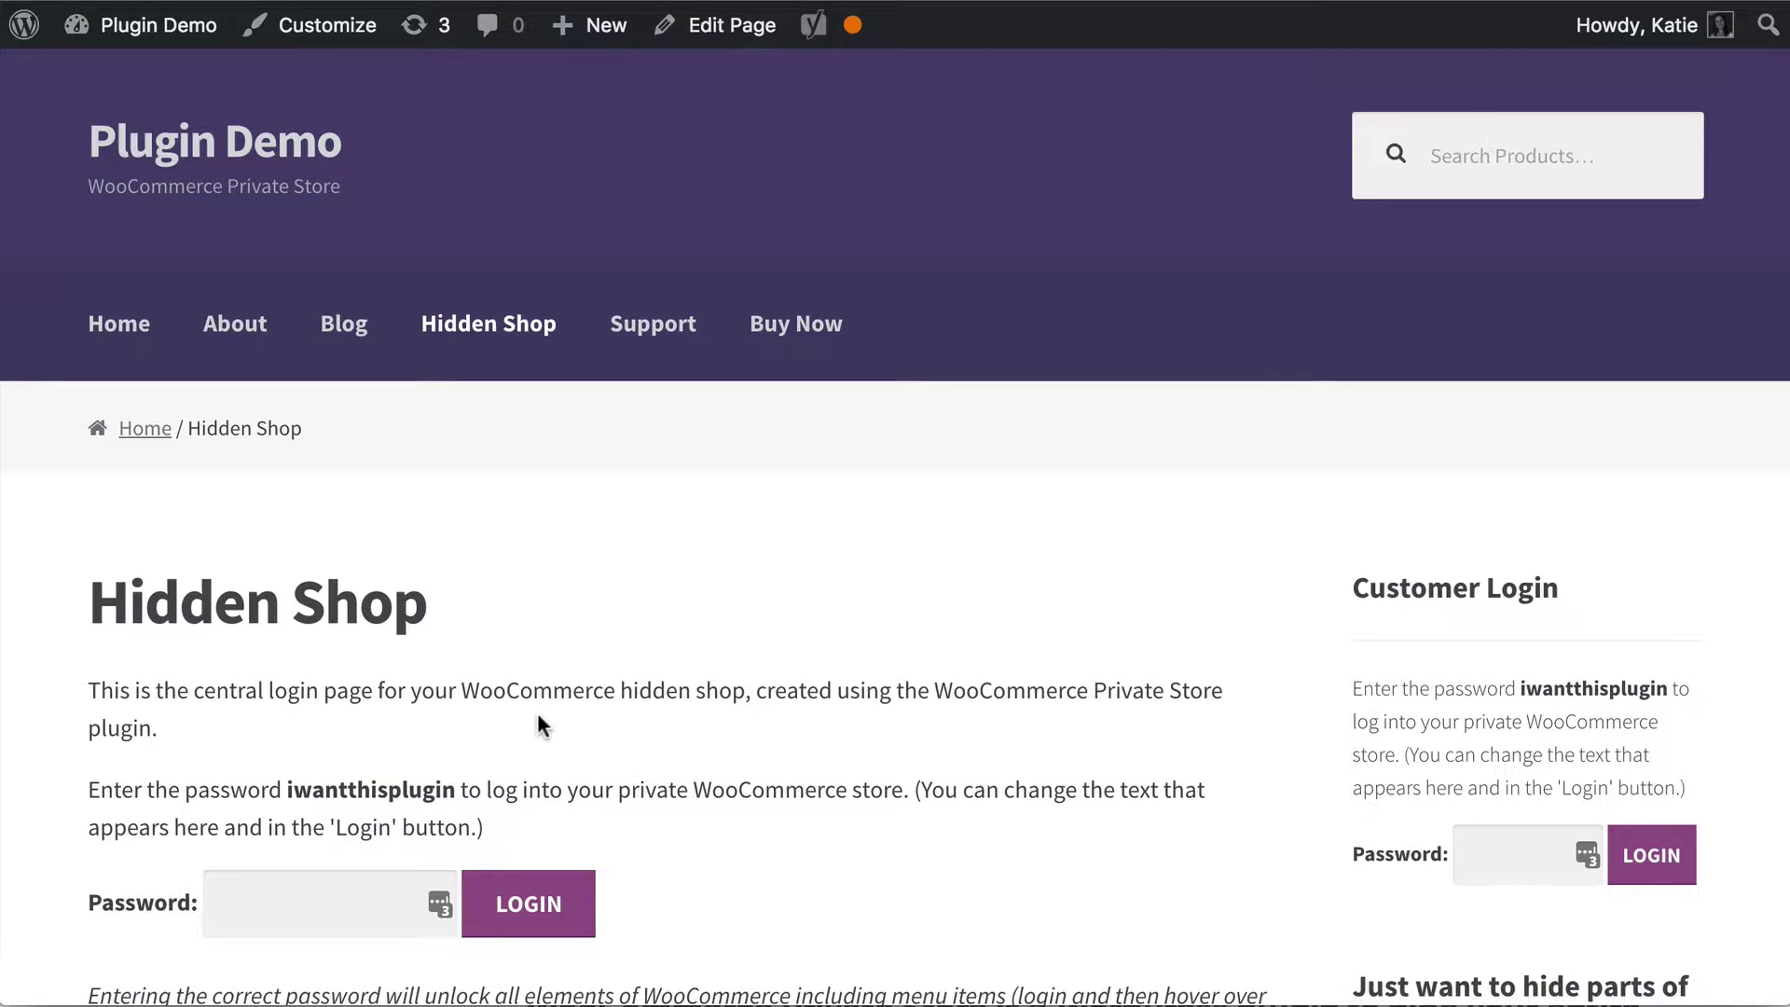
pyautogui.scroll(-2, 434, 597)
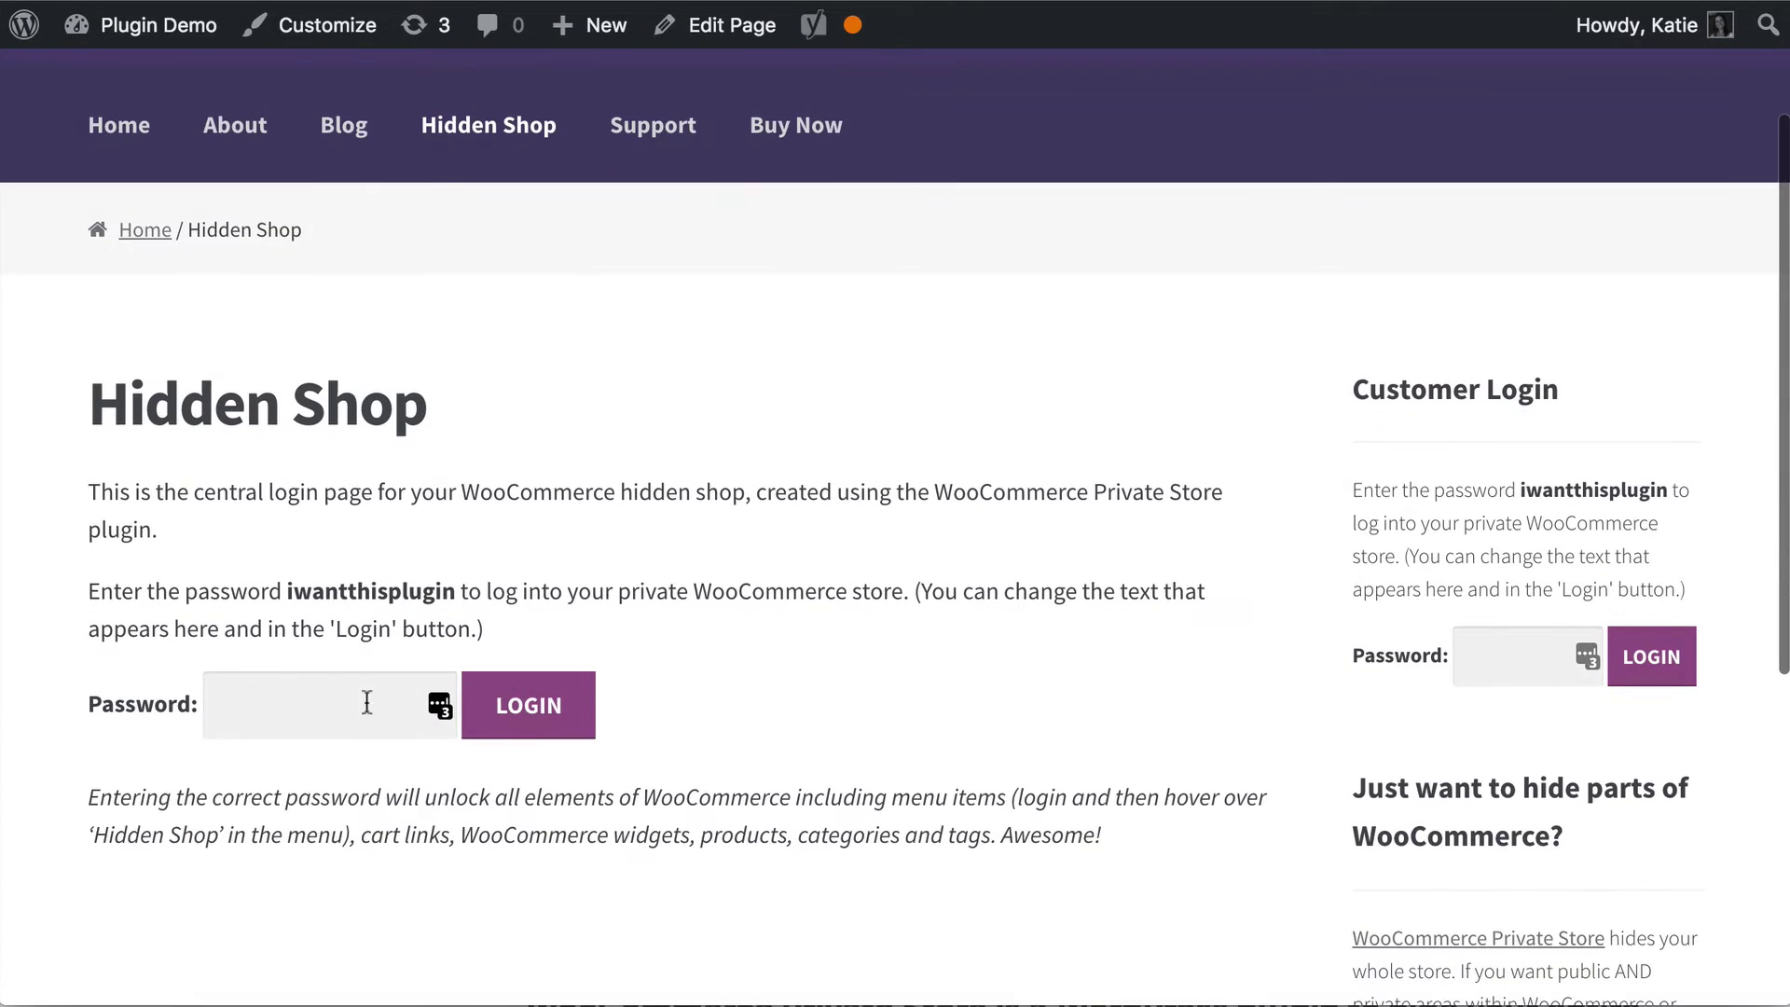
pyautogui.click(367, 703)
pyautogui.scroll(2, 549, 641)
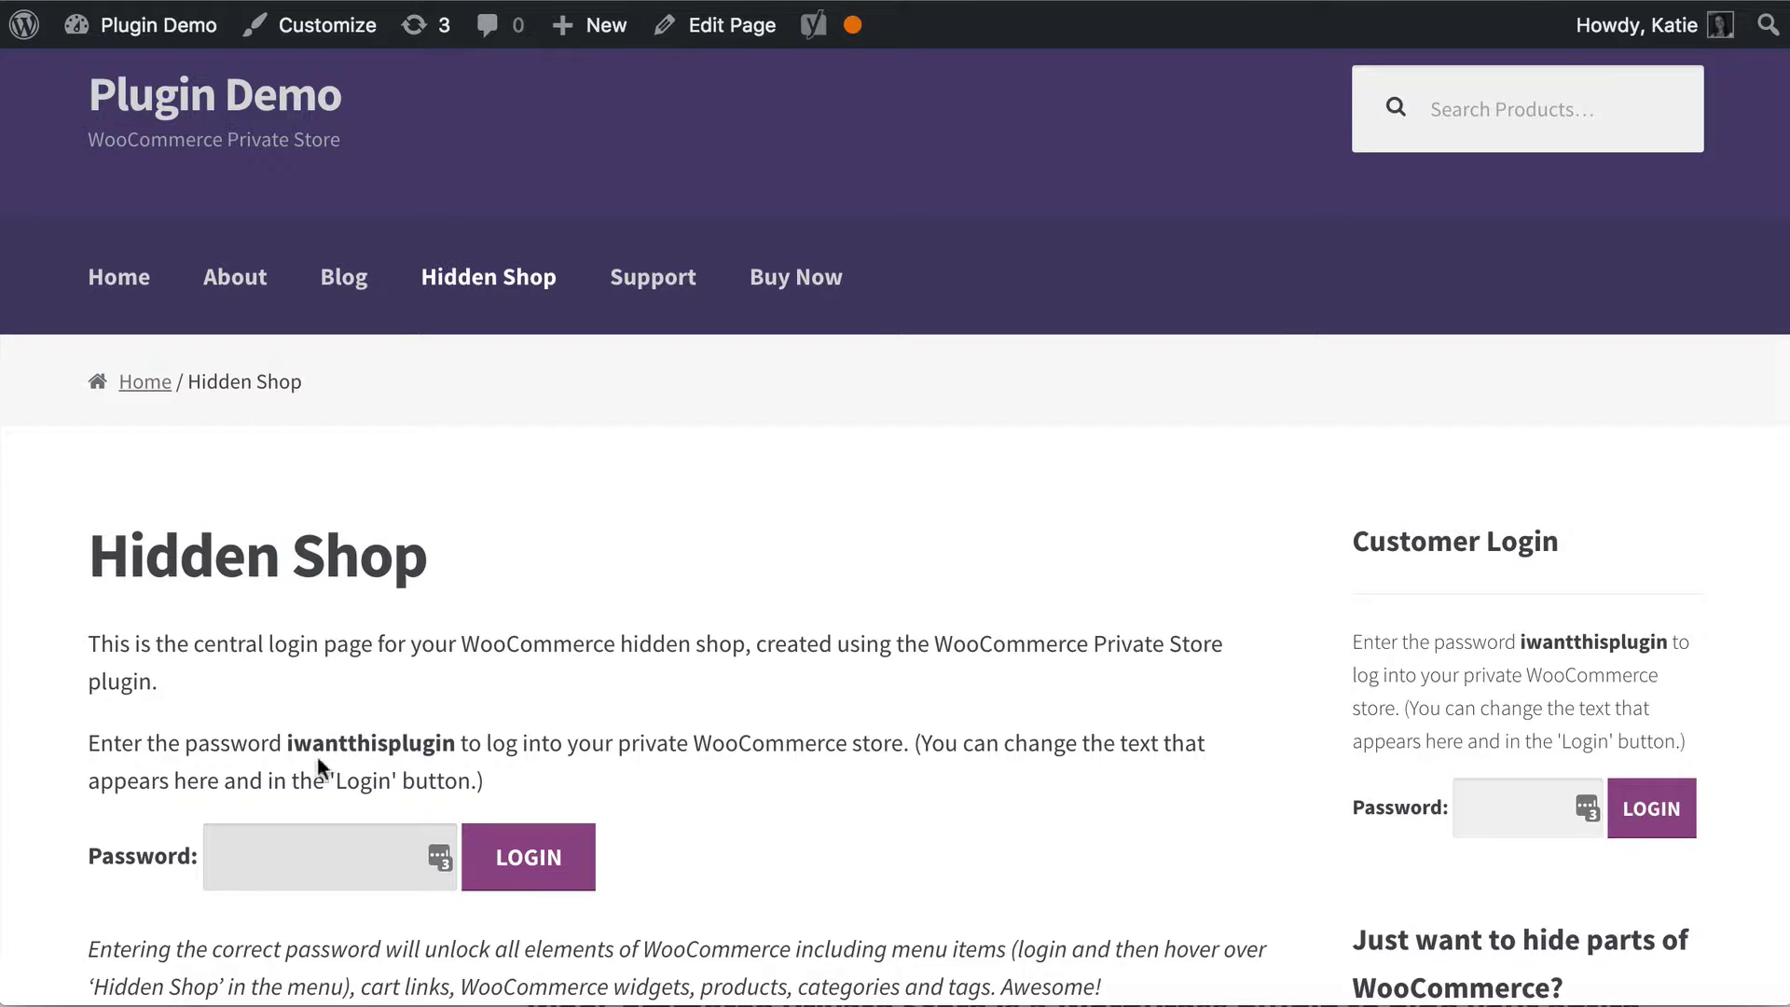
pyautogui.moveTo(288, 746); pyautogui.dragTo(456, 743)
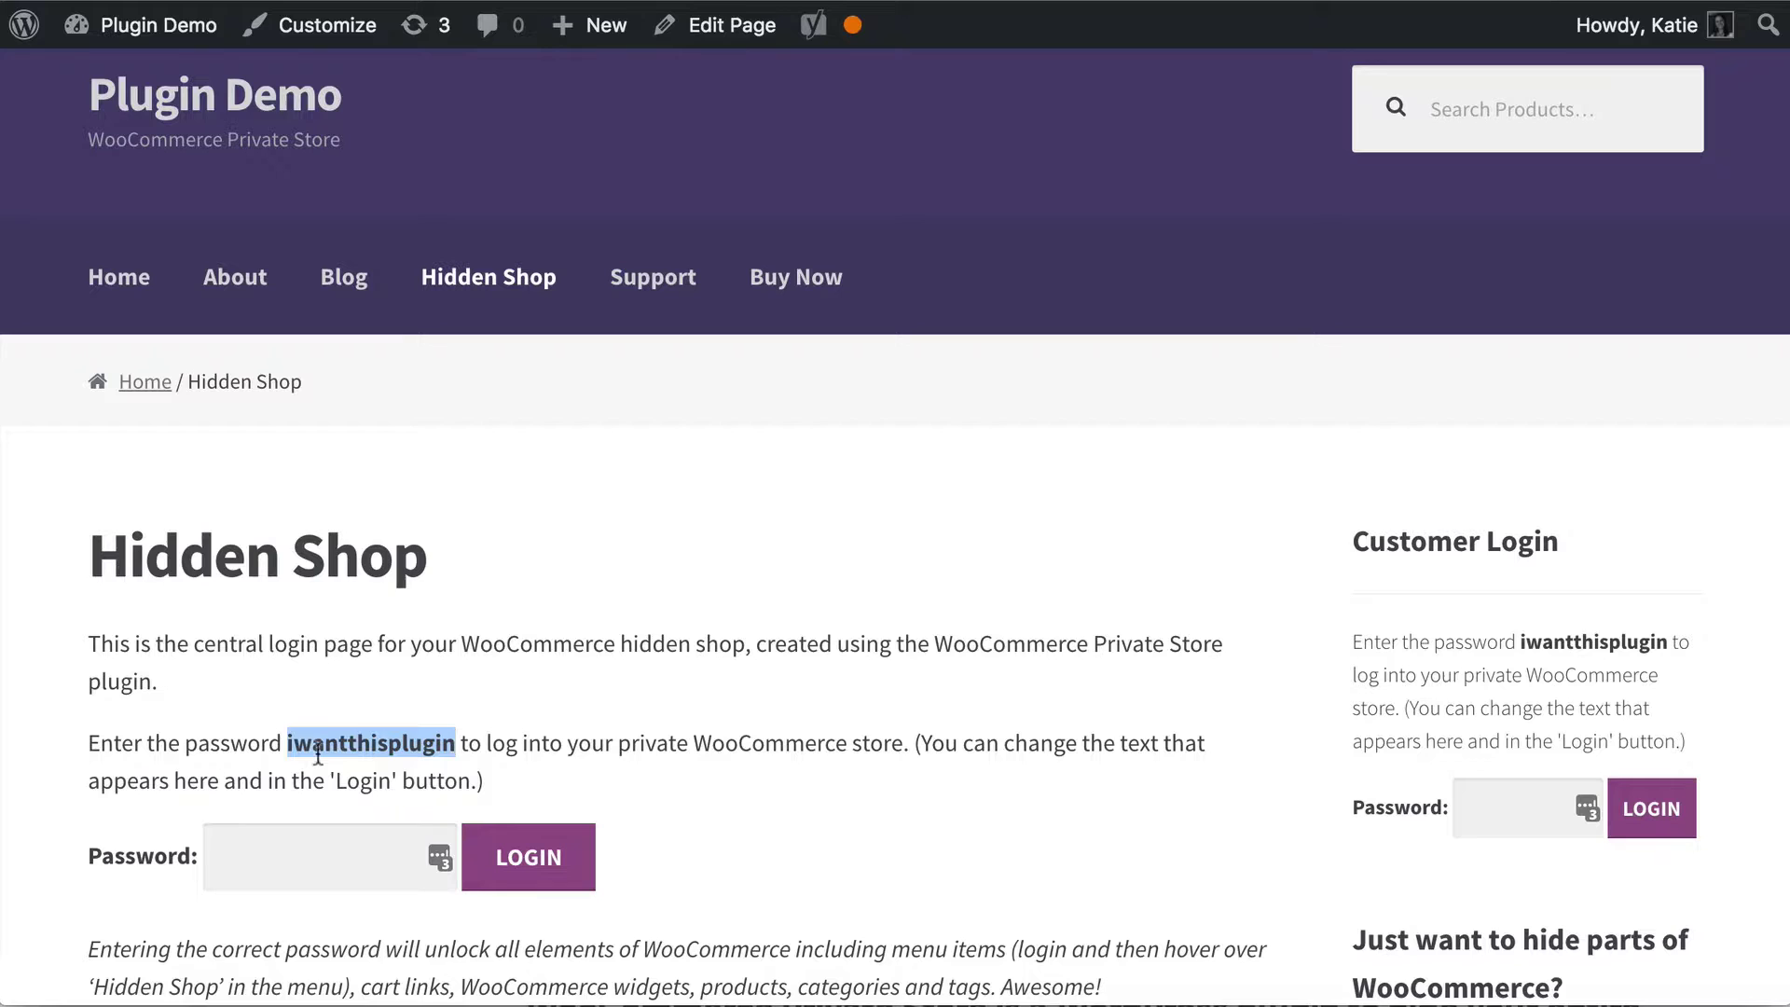
pyautogui.click(270, 845)
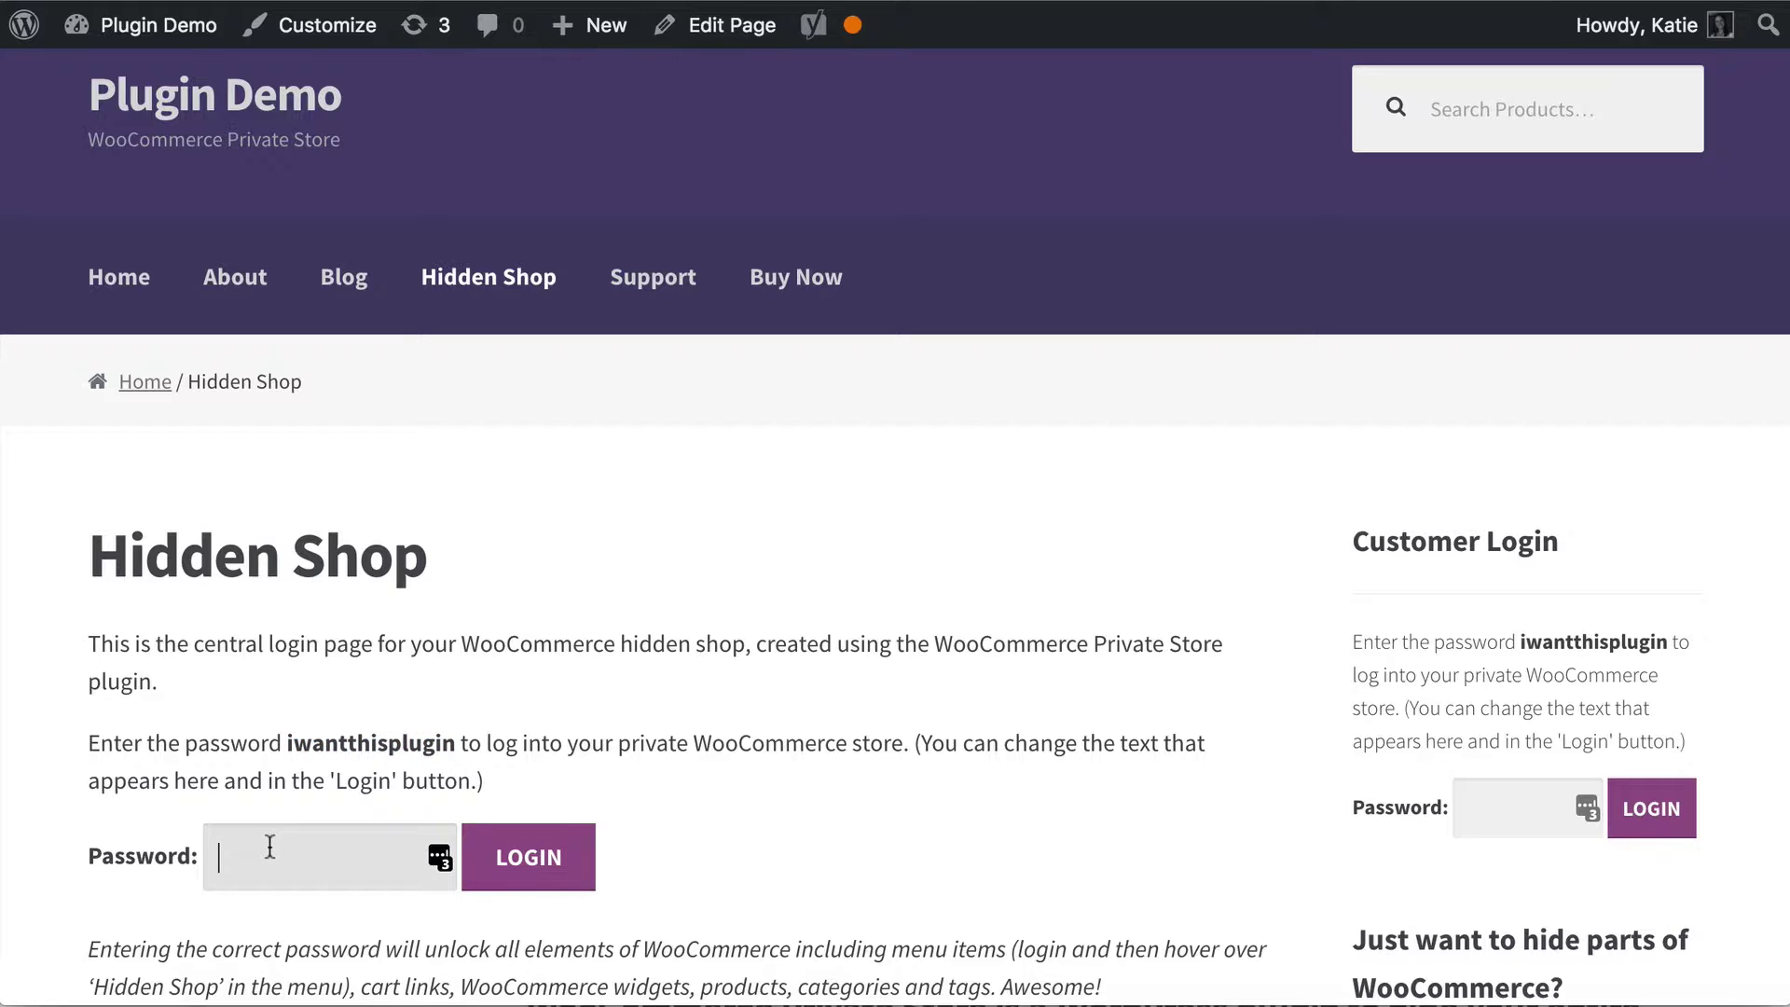
pyautogui.hotkey('ctrl', 'v')
pyautogui.click(294, 734)
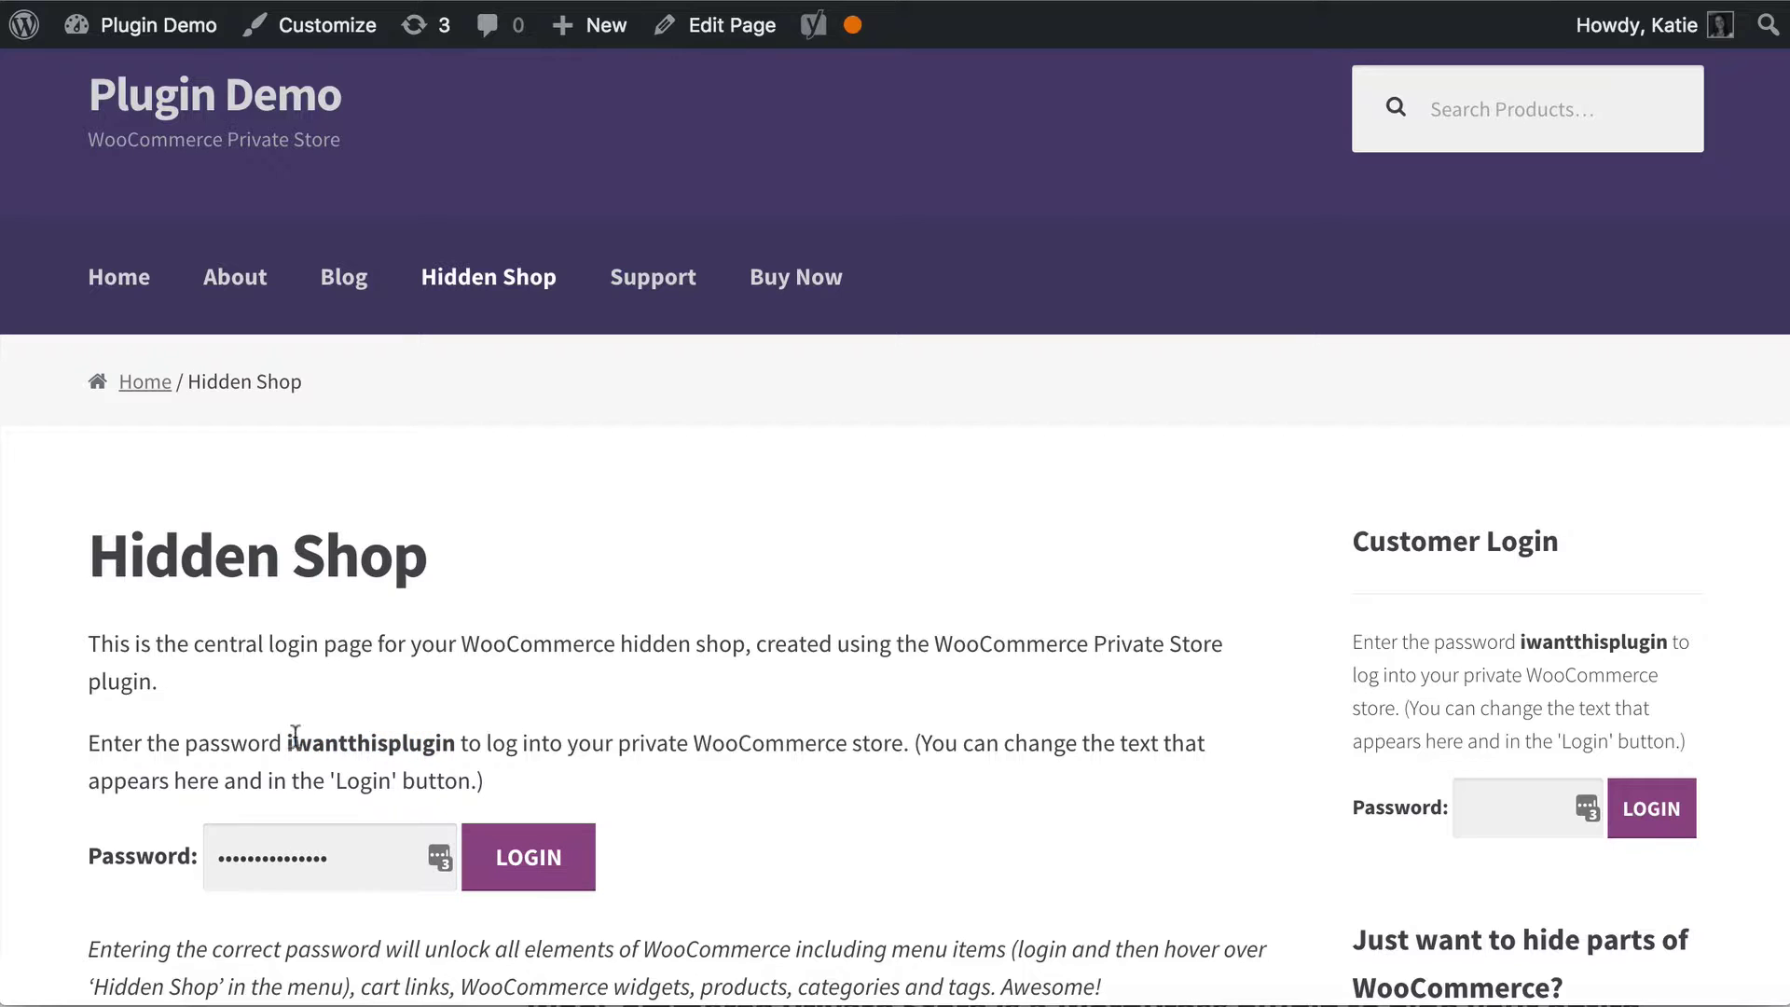
pyautogui.moveTo(294, 733); pyautogui.dragTo(440, 733)
pyautogui.click(440, 733)
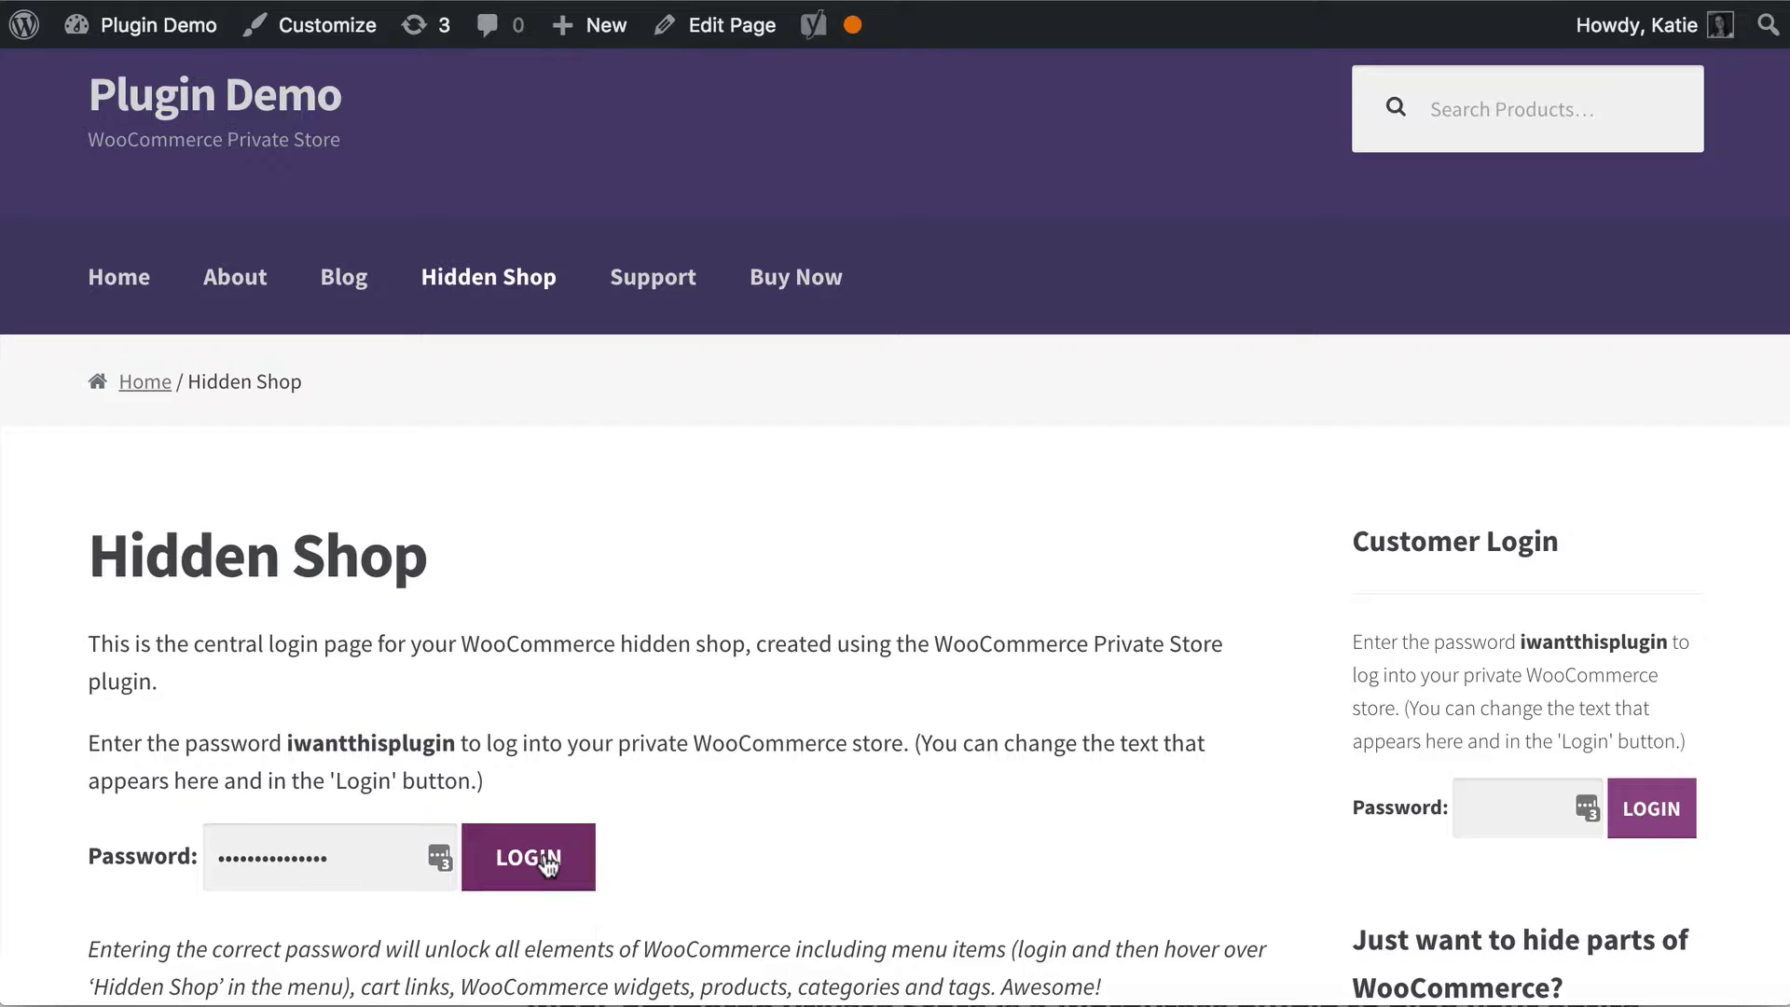
# Unlock the hidden shop with the password and dismiss the browser's save-password prompt
pyautogui.click(548, 863)
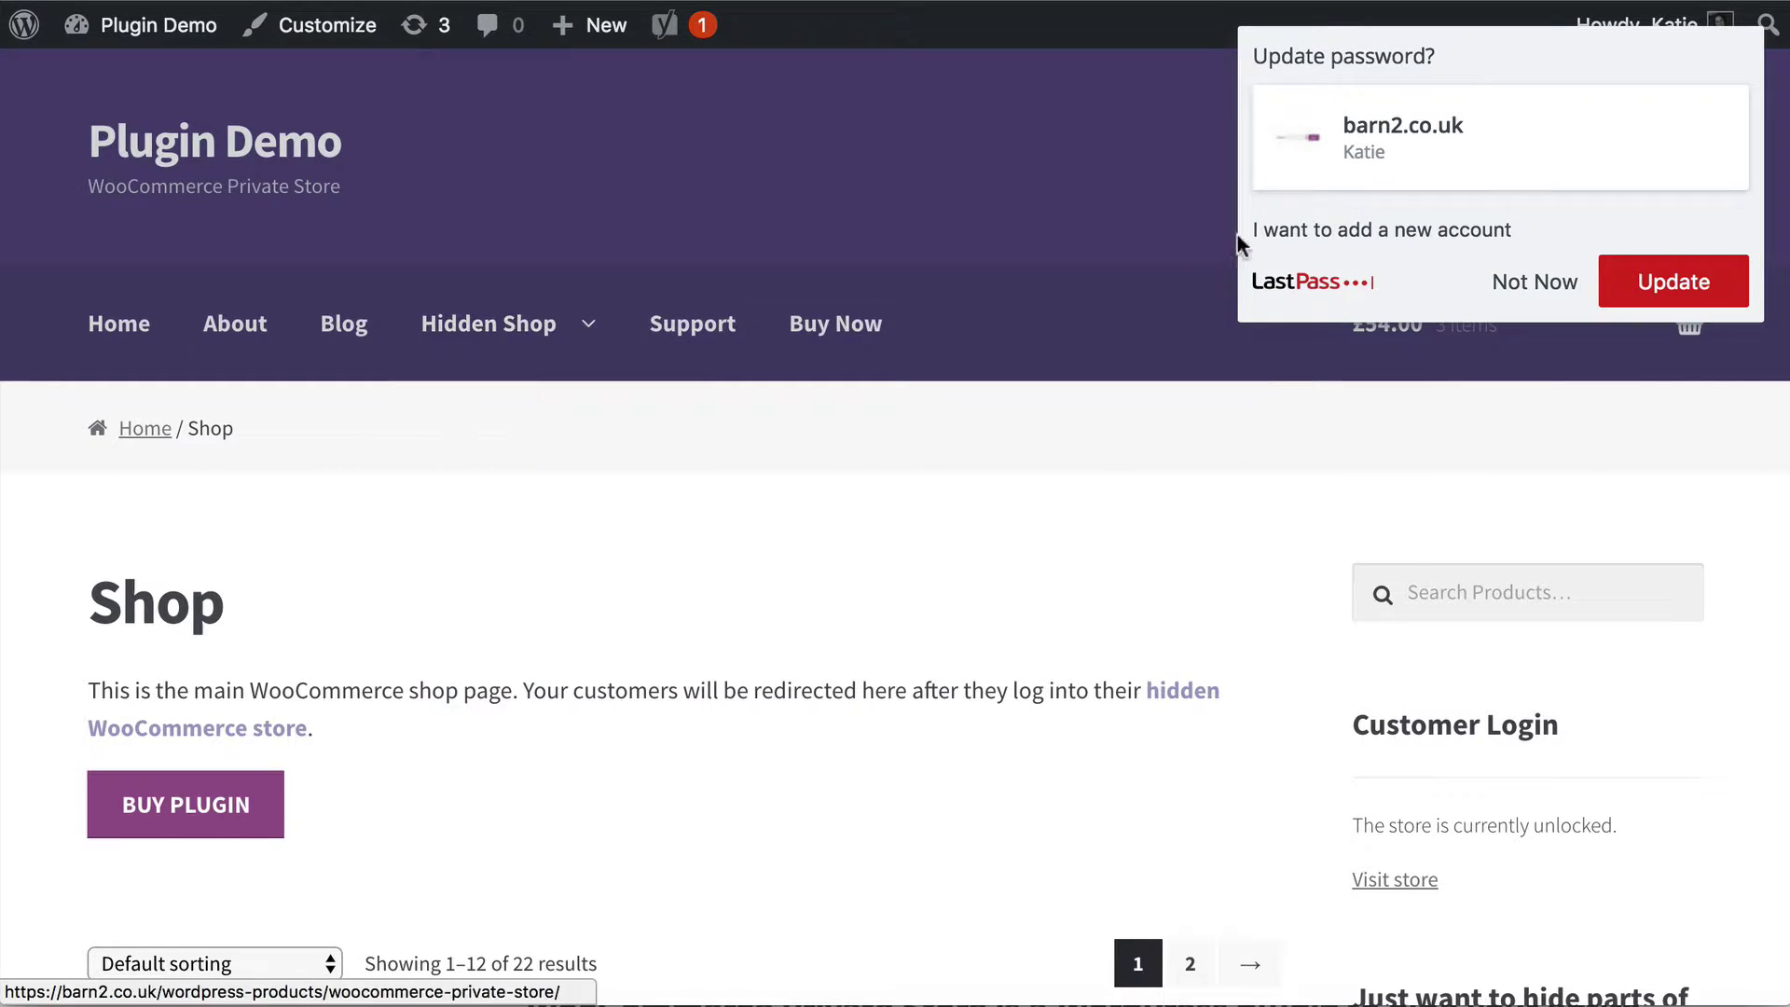
pyautogui.click(1529, 281)
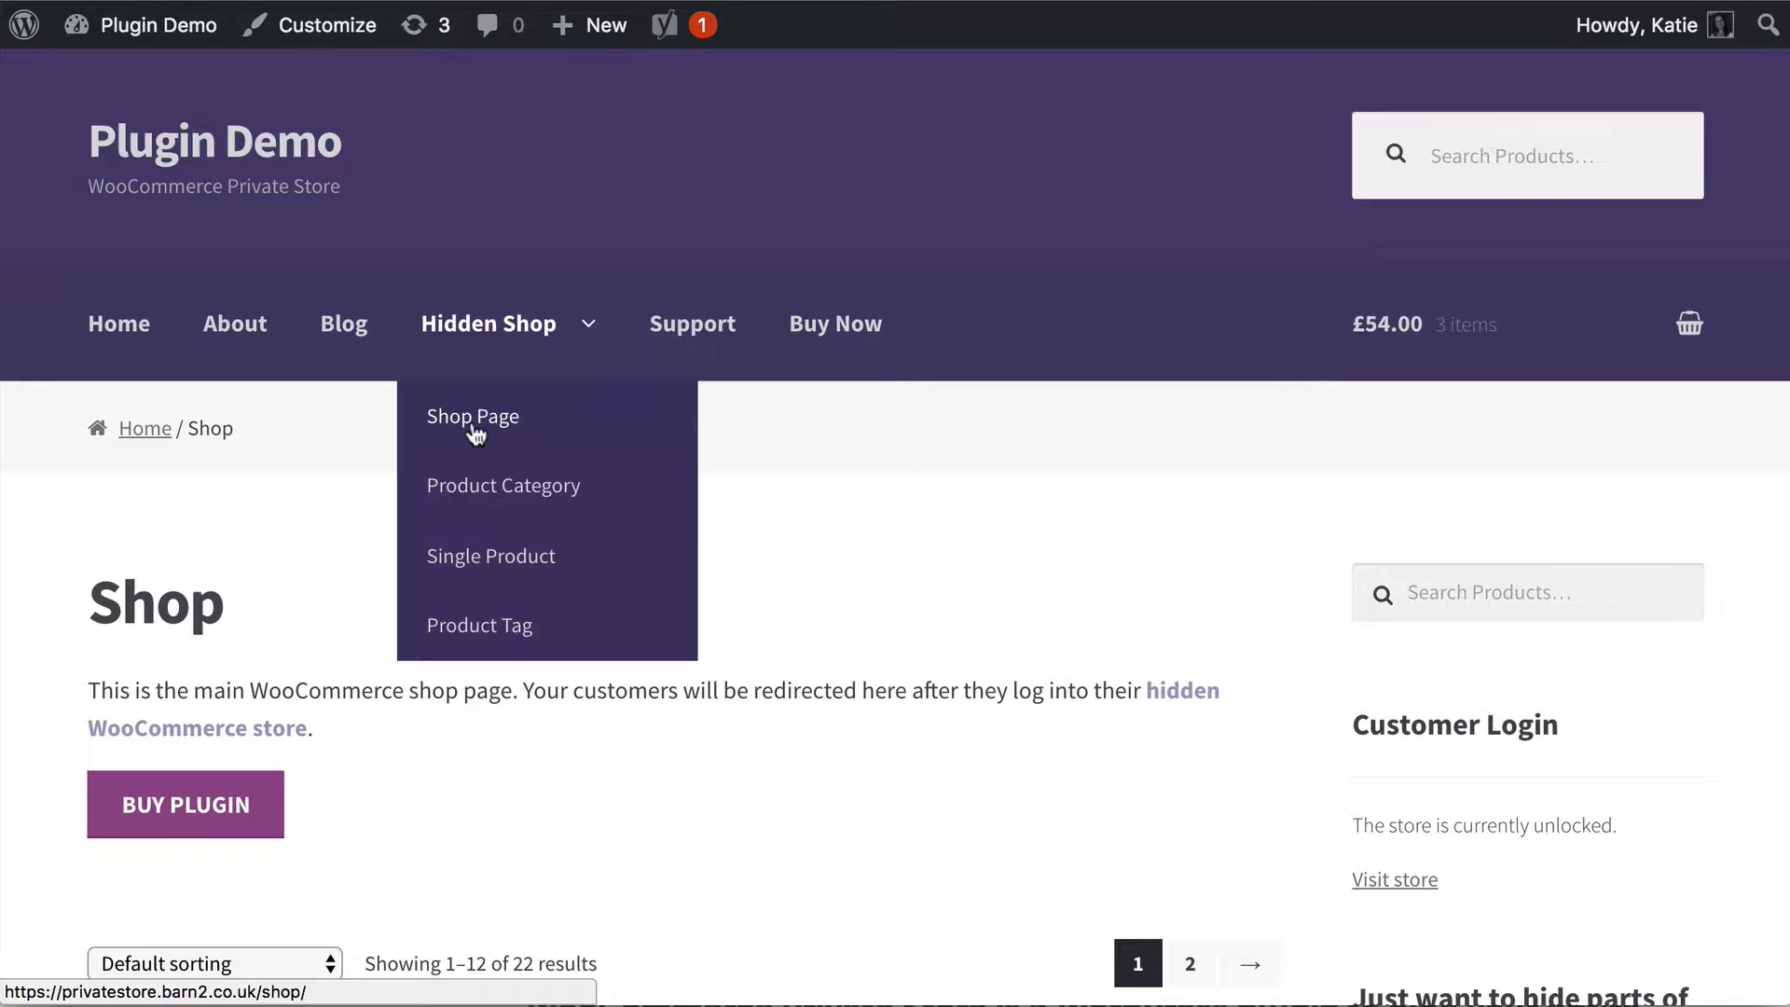
pyautogui.scroll(-3, 1032, 720)
pyautogui.scroll(-2, 1033, 714)
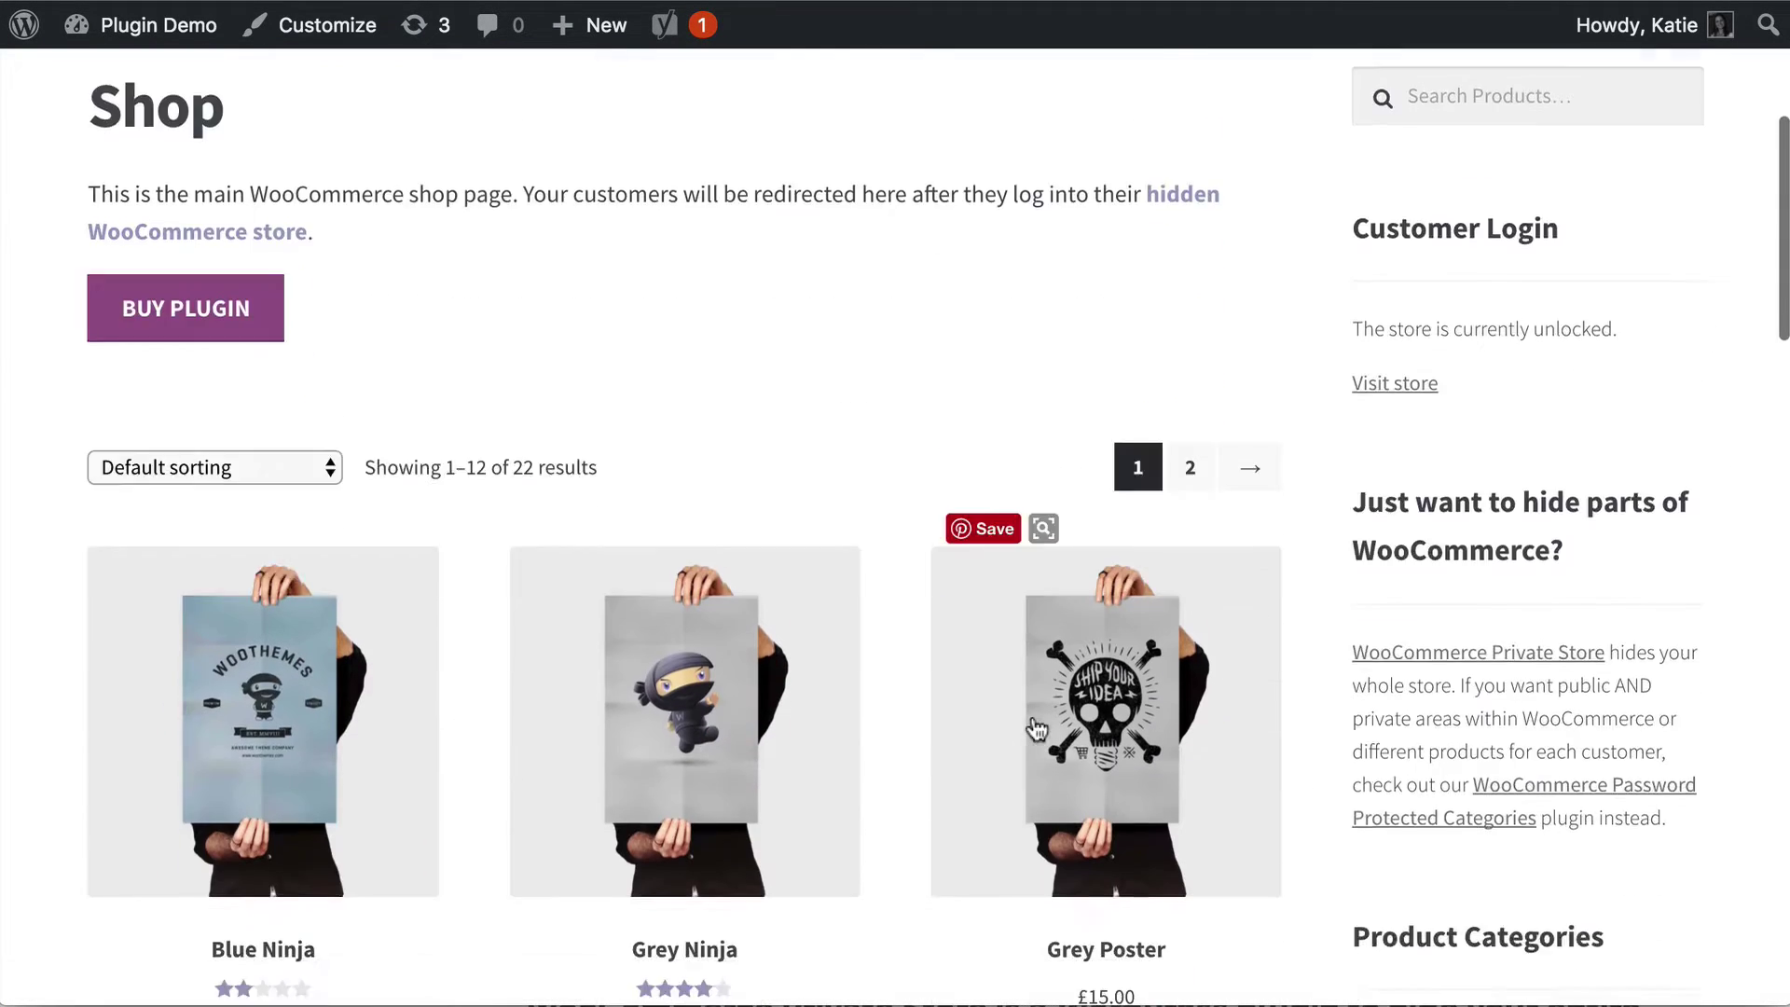
pyautogui.scroll(-5, 1030, 717)
pyautogui.scroll(-1, 1029, 726)
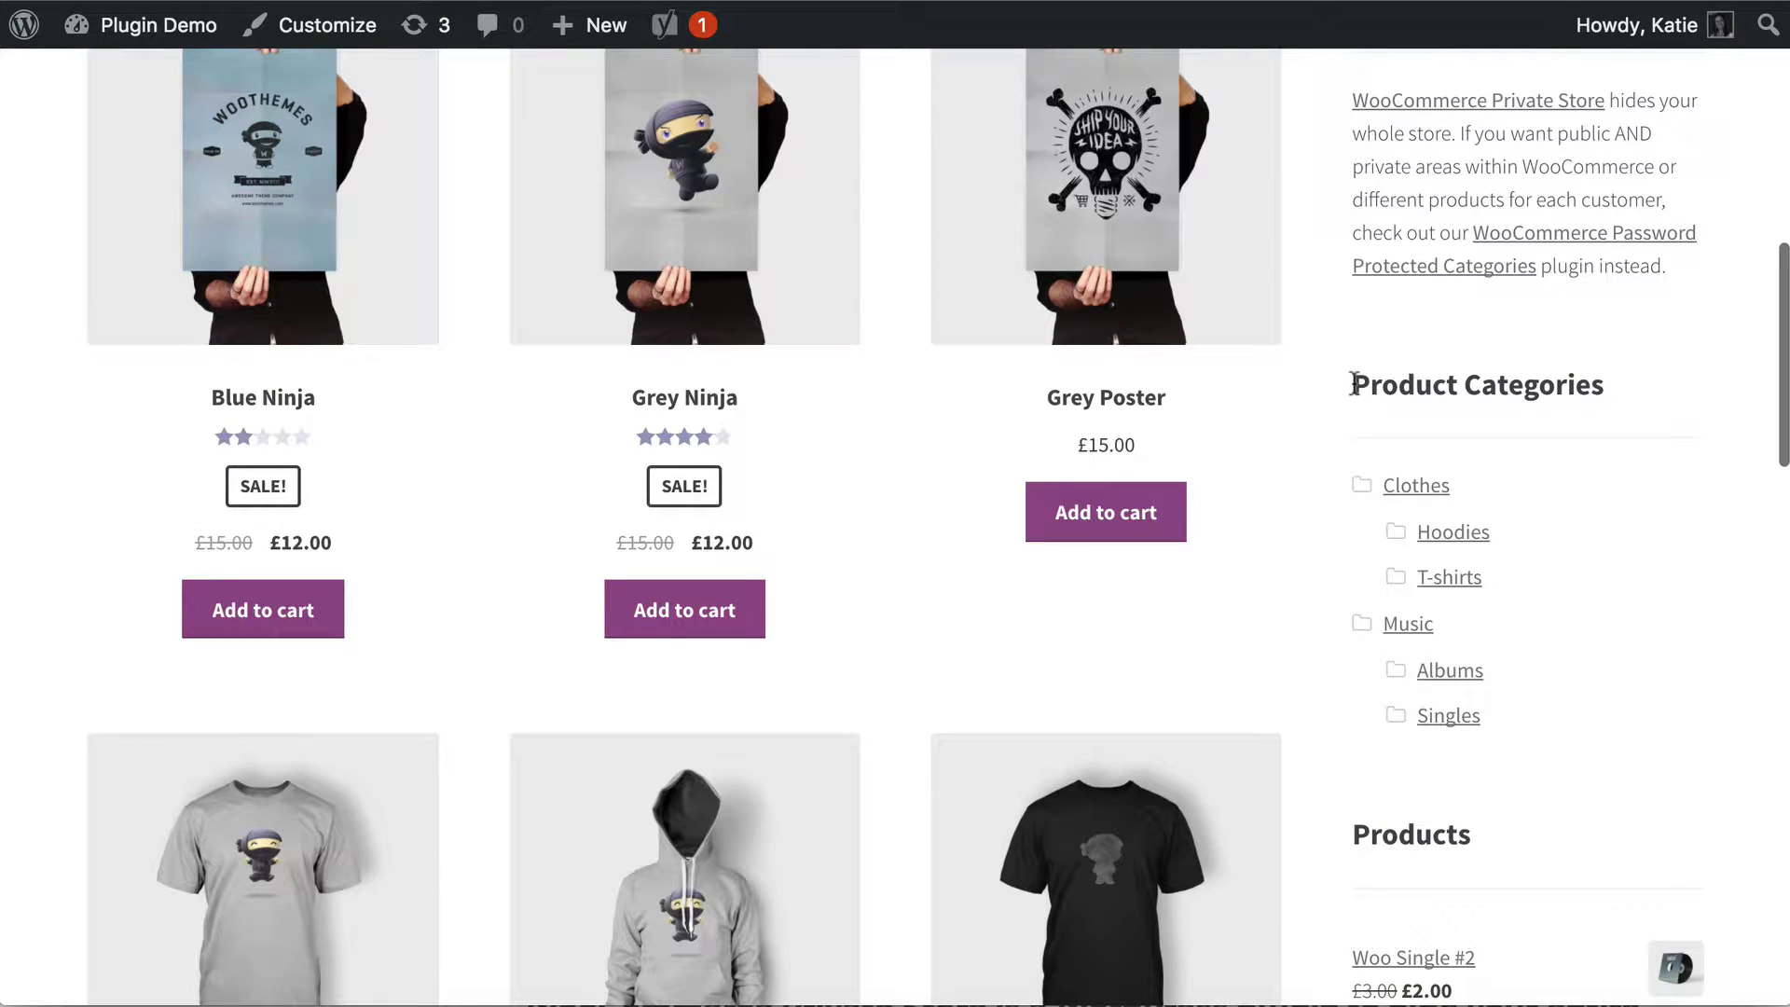
# Browse the unlocked shop's products, highlighting the Products heading in the sidebar
pyautogui.moveTo(1352, 384); pyautogui.dragTo(1665, 381)
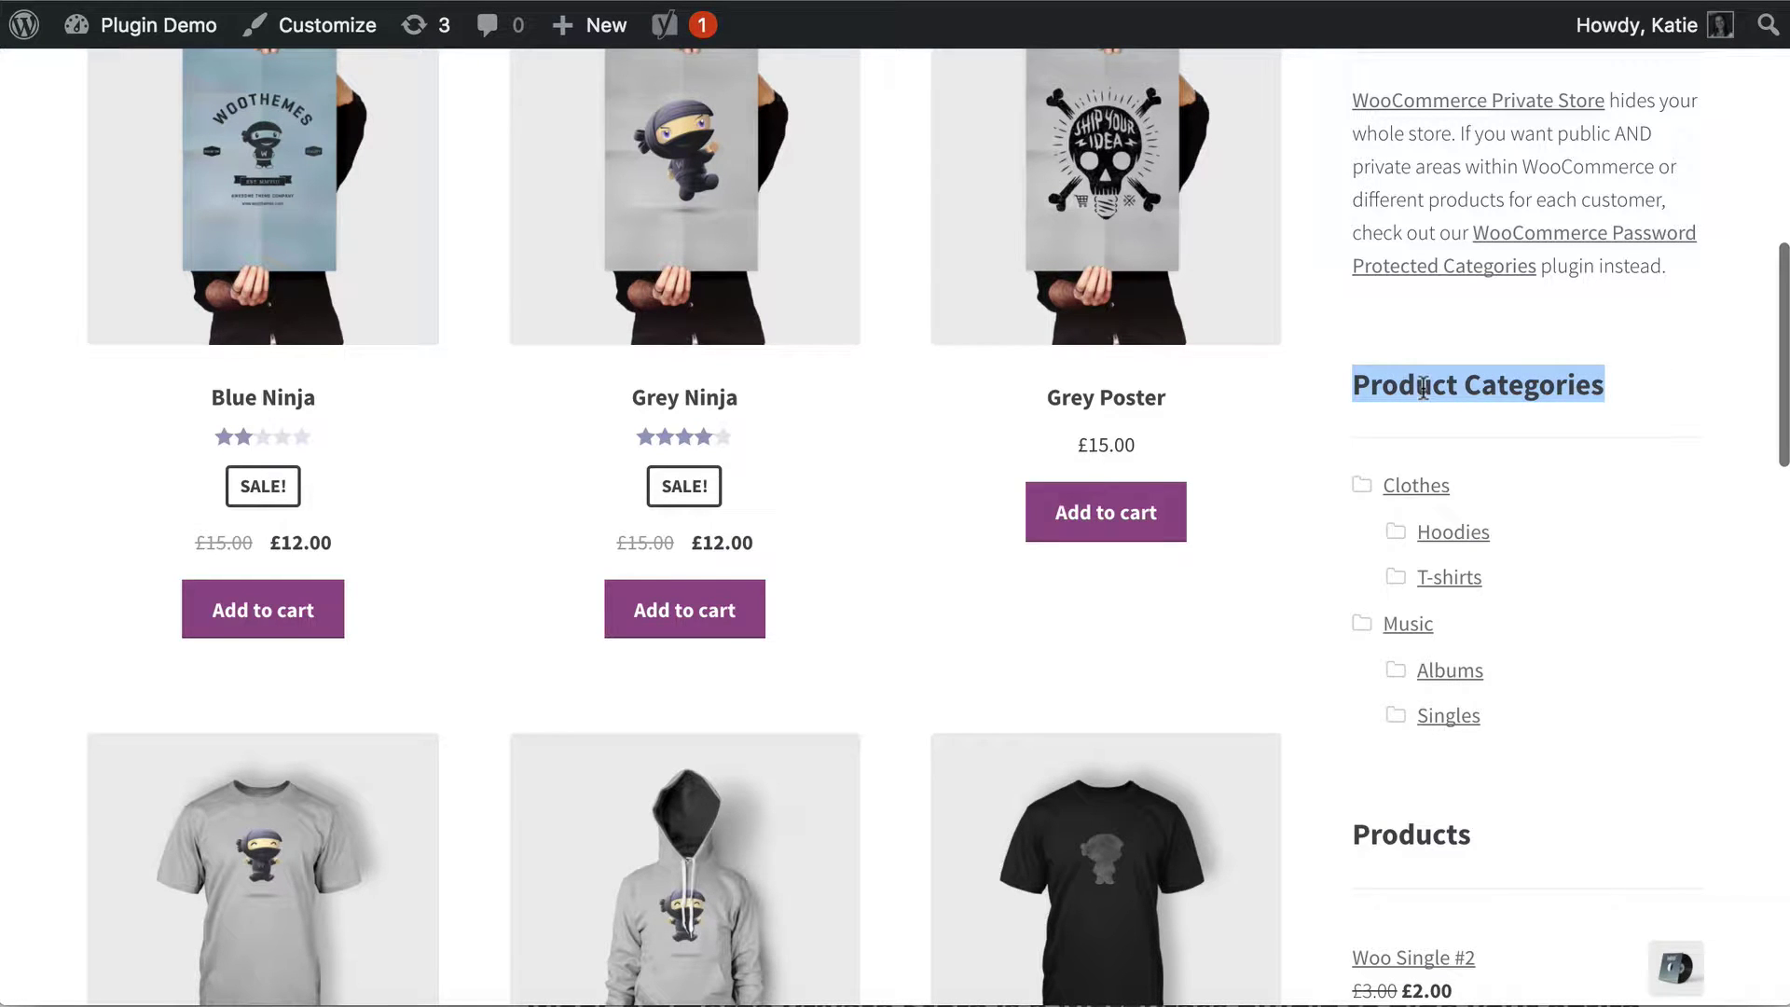
pyautogui.scroll(-4, 1424, 388)
pyautogui.scroll(-1, 1420, 398)
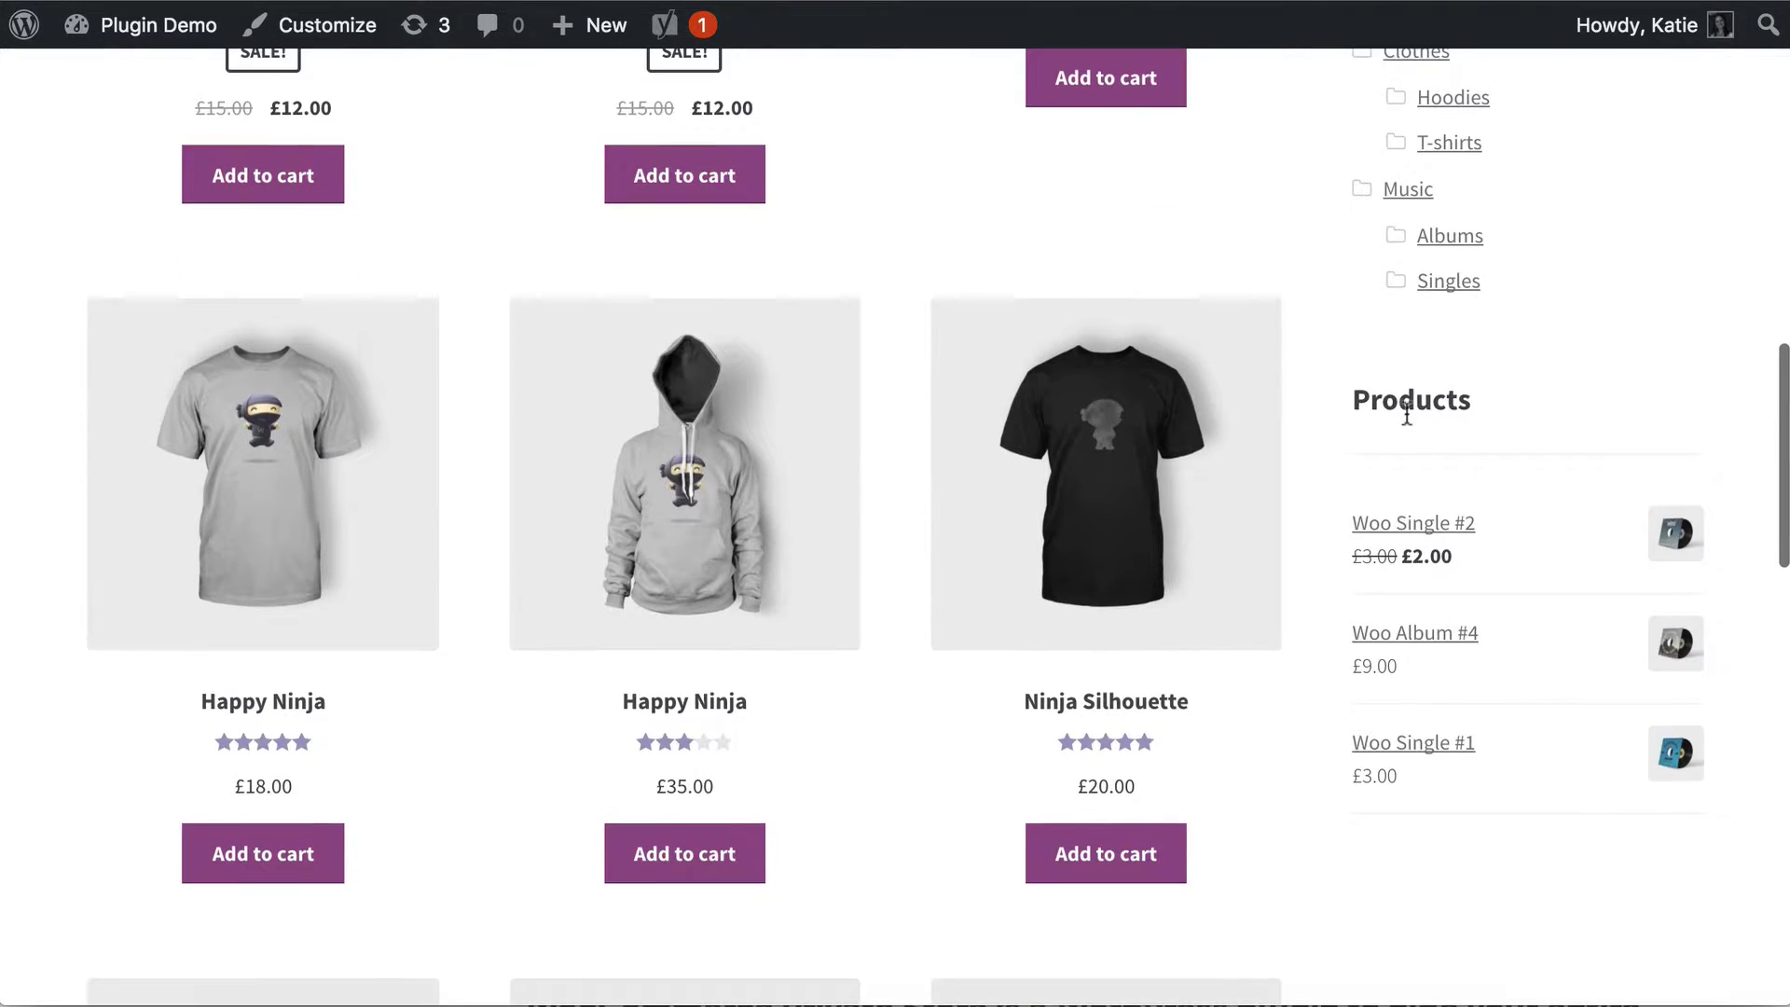
pyautogui.doubleClick(1409, 402)
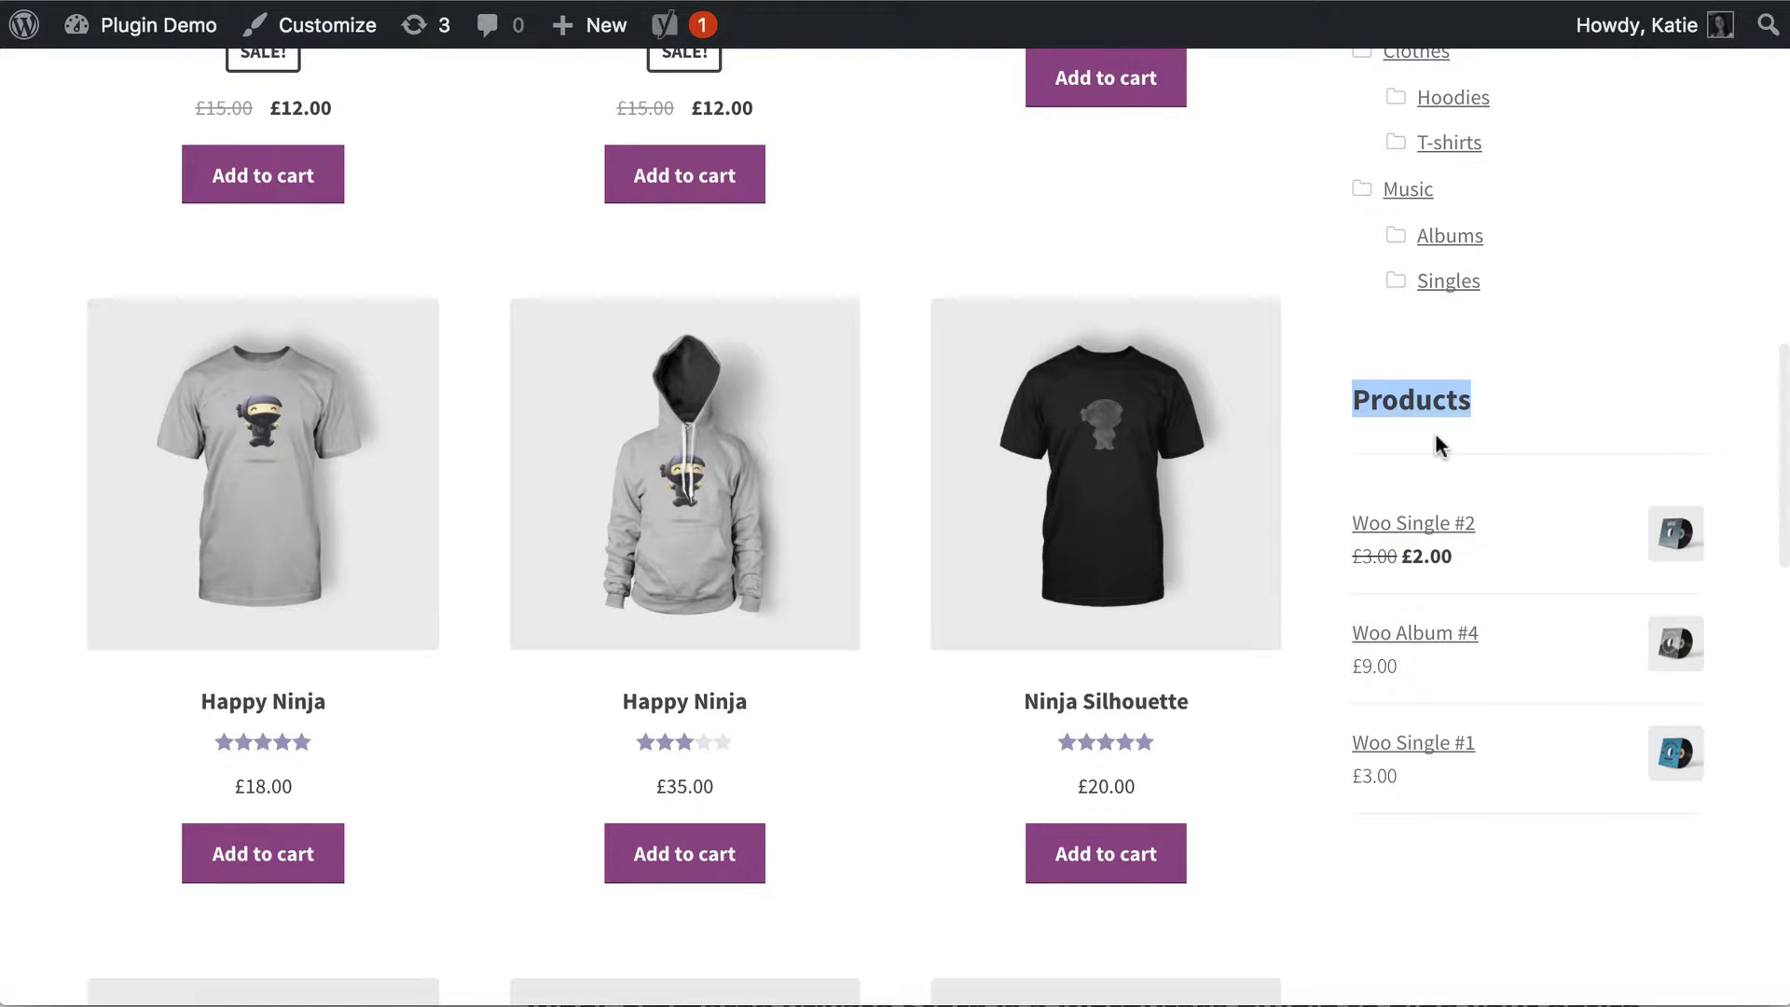
pyautogui.scroll(10, 1435, 433)
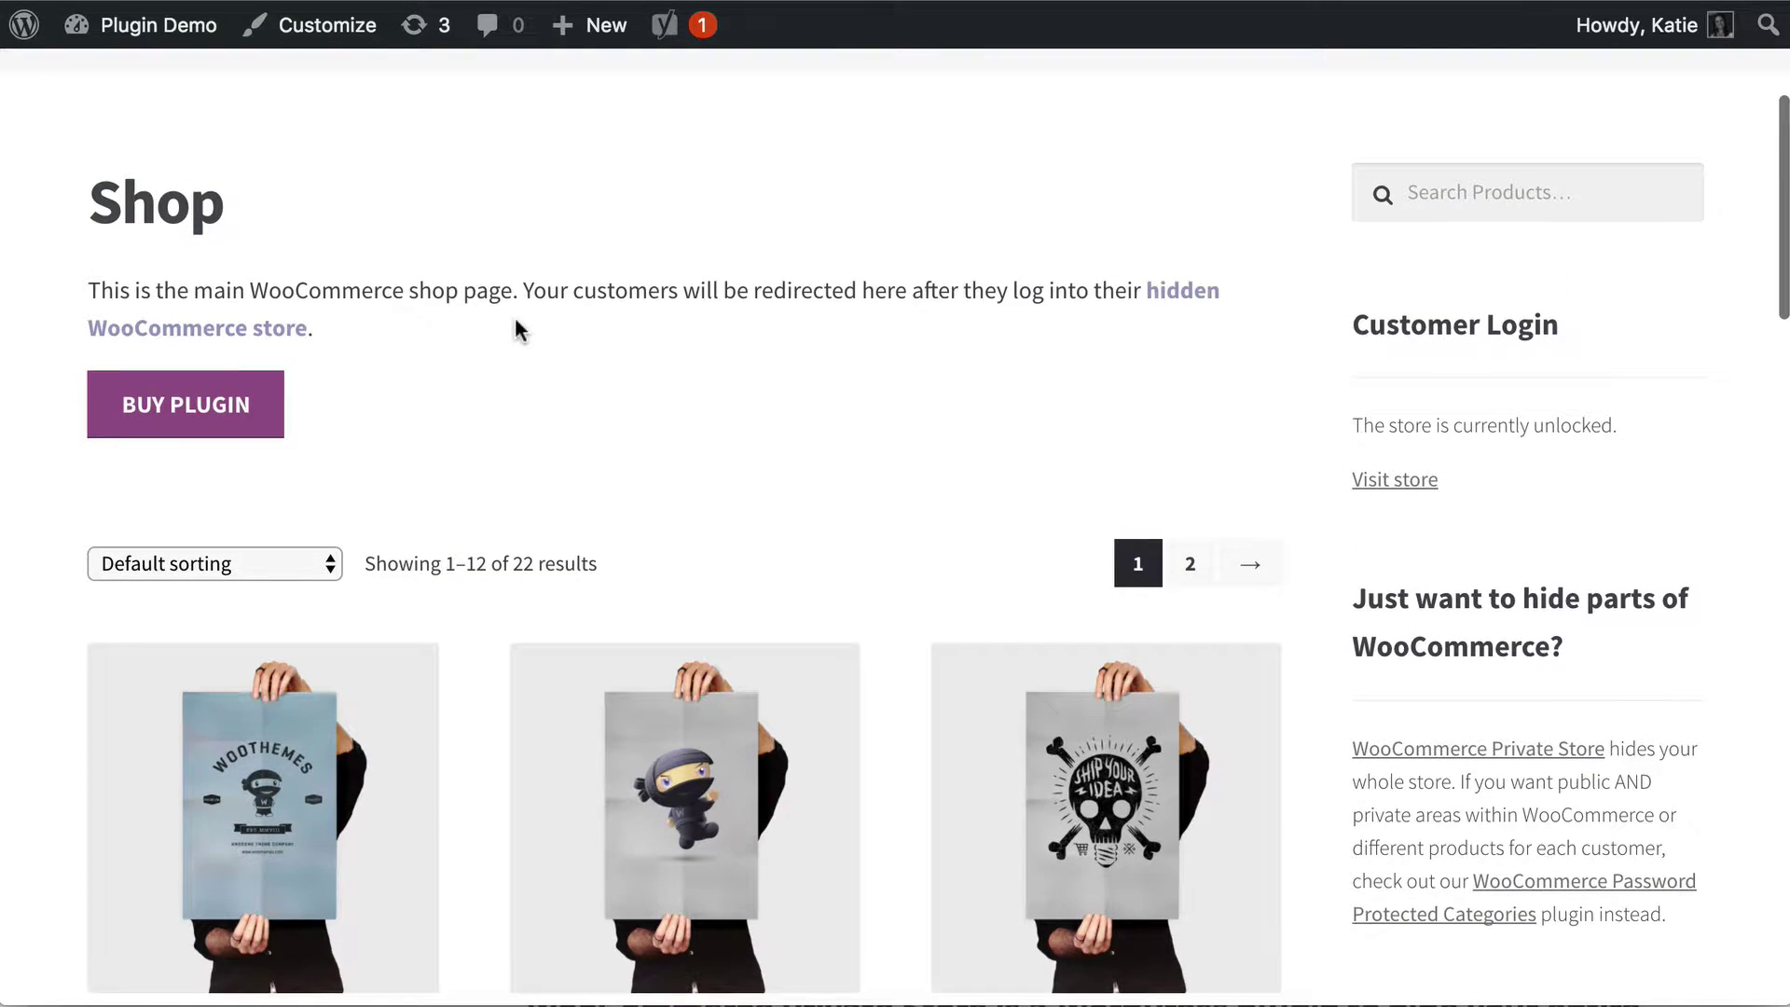
pyautogui.scroll(3, 520, 332)
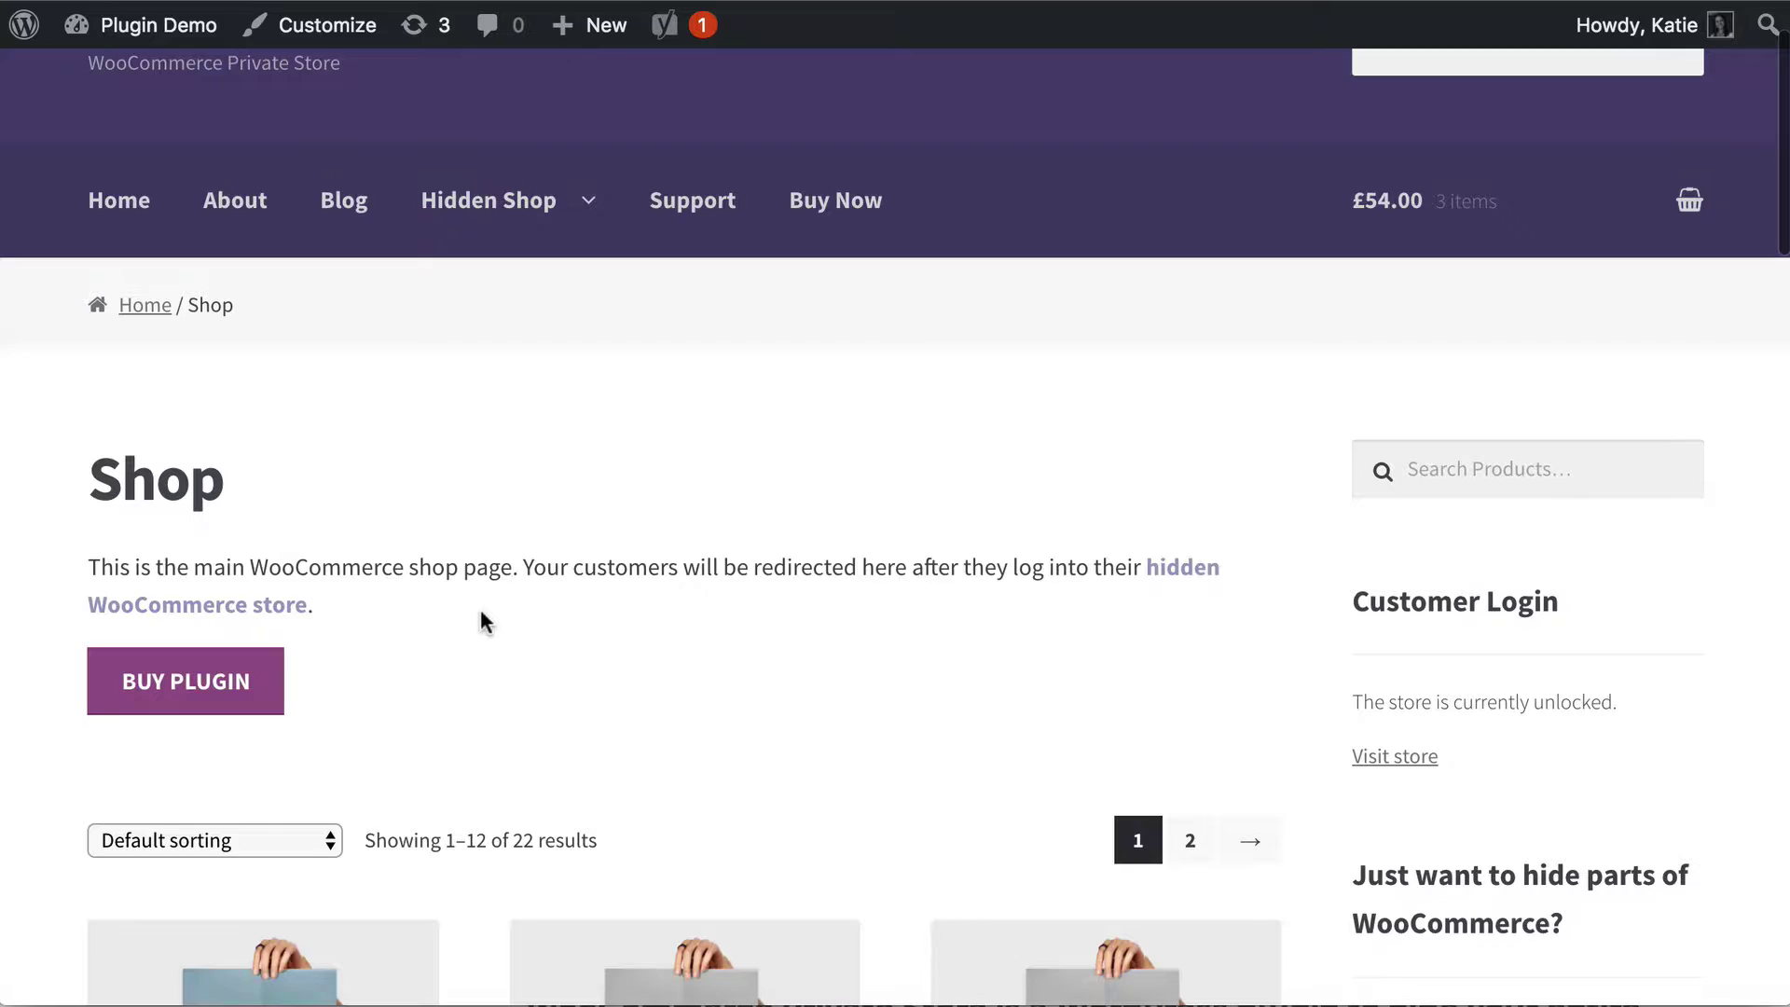
pyautogui.scroll(1, 483, 618)
pyautogui.scroll(-3, 483, 606)
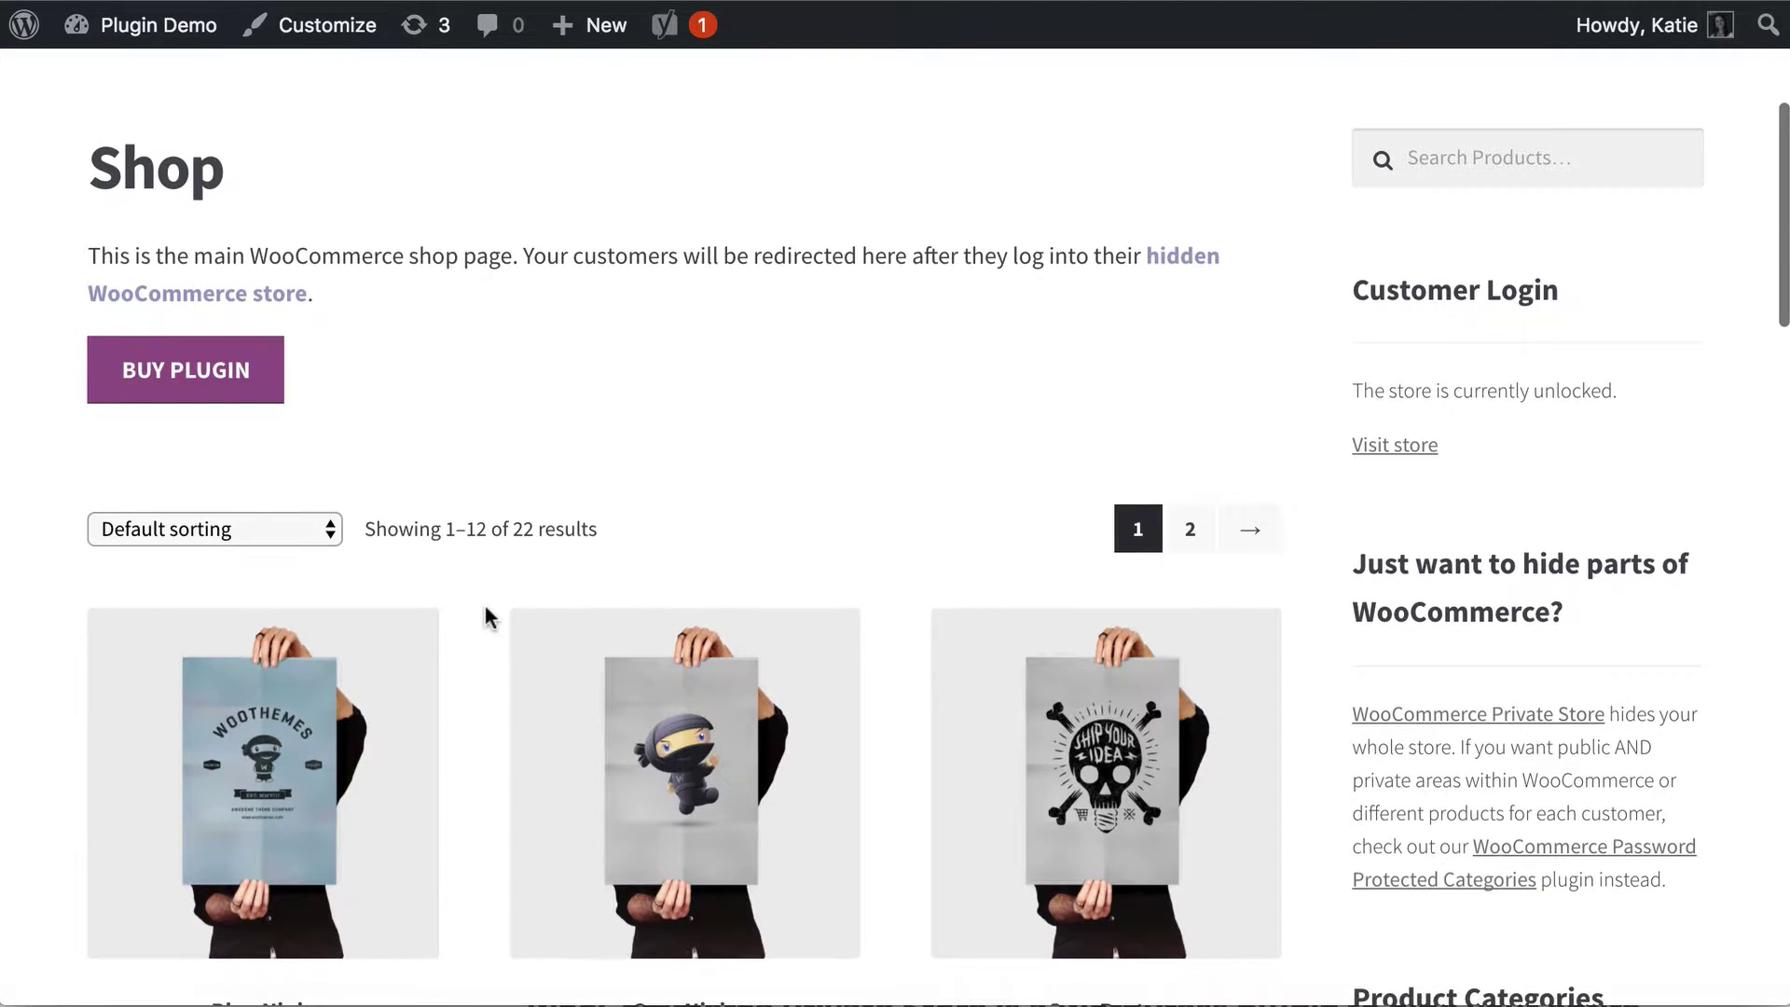
pyautogui.scroll(5, 485, 608)
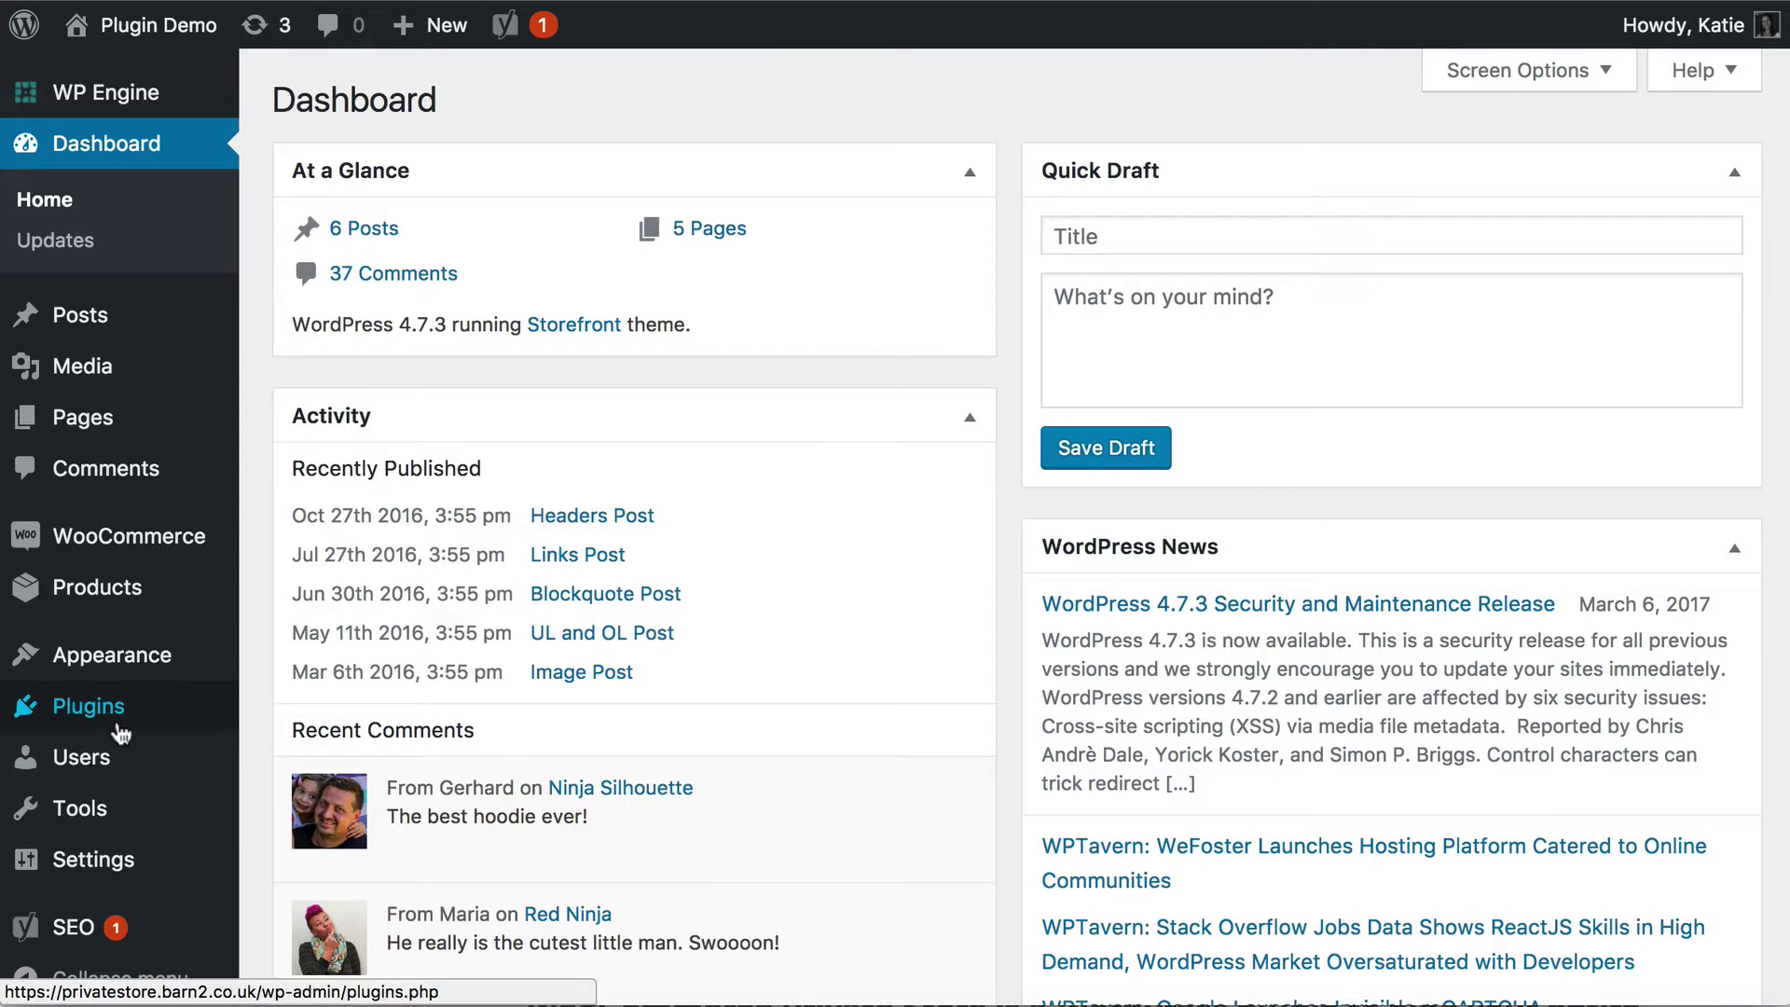
# Review the installed plugins, highlighting WooCommerce and WooCommerce Private Store
pyautogui.moveTo(88, 707)
pyautogui.click(74, 709)
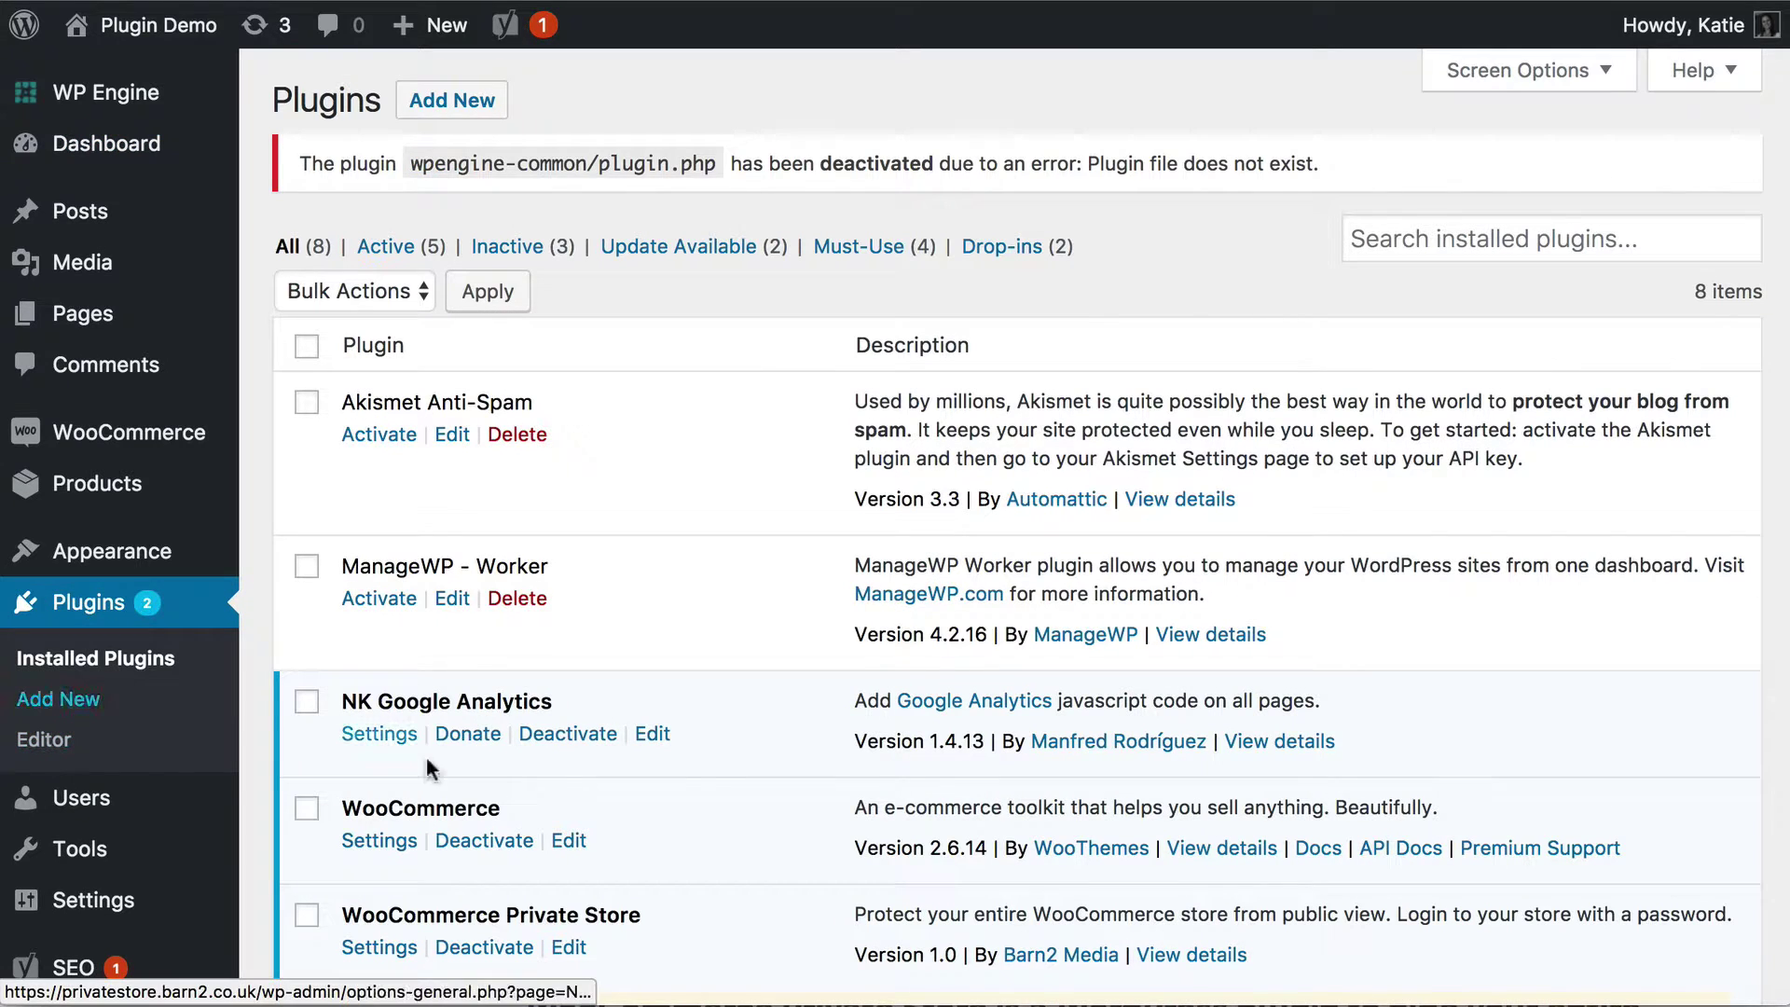
pyautogui.scroll(-3, 872, 549)
pyautogui.scroll(-1, 859, 440)
pyautogui.scroll(-2, 860, 556)
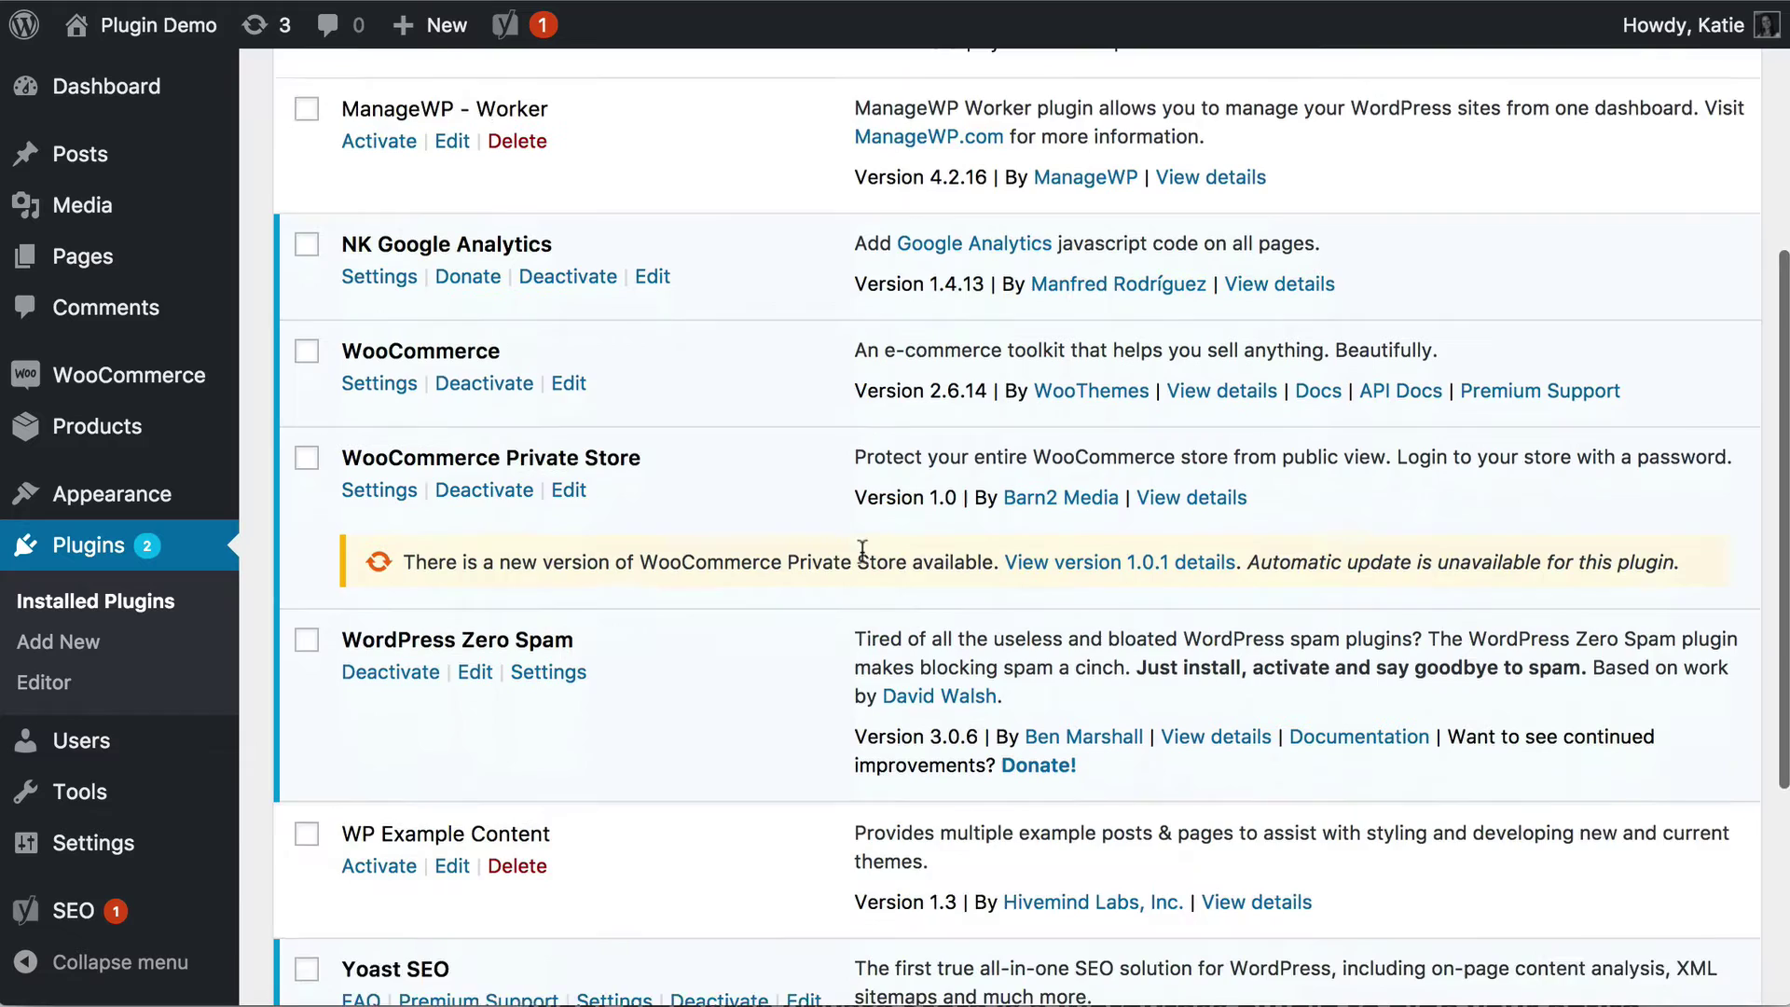
pyautogui.scroll(-1, 653, 467)
pyautogui.moveTo(342, 264); pyautogui.dragTo(548, 265)
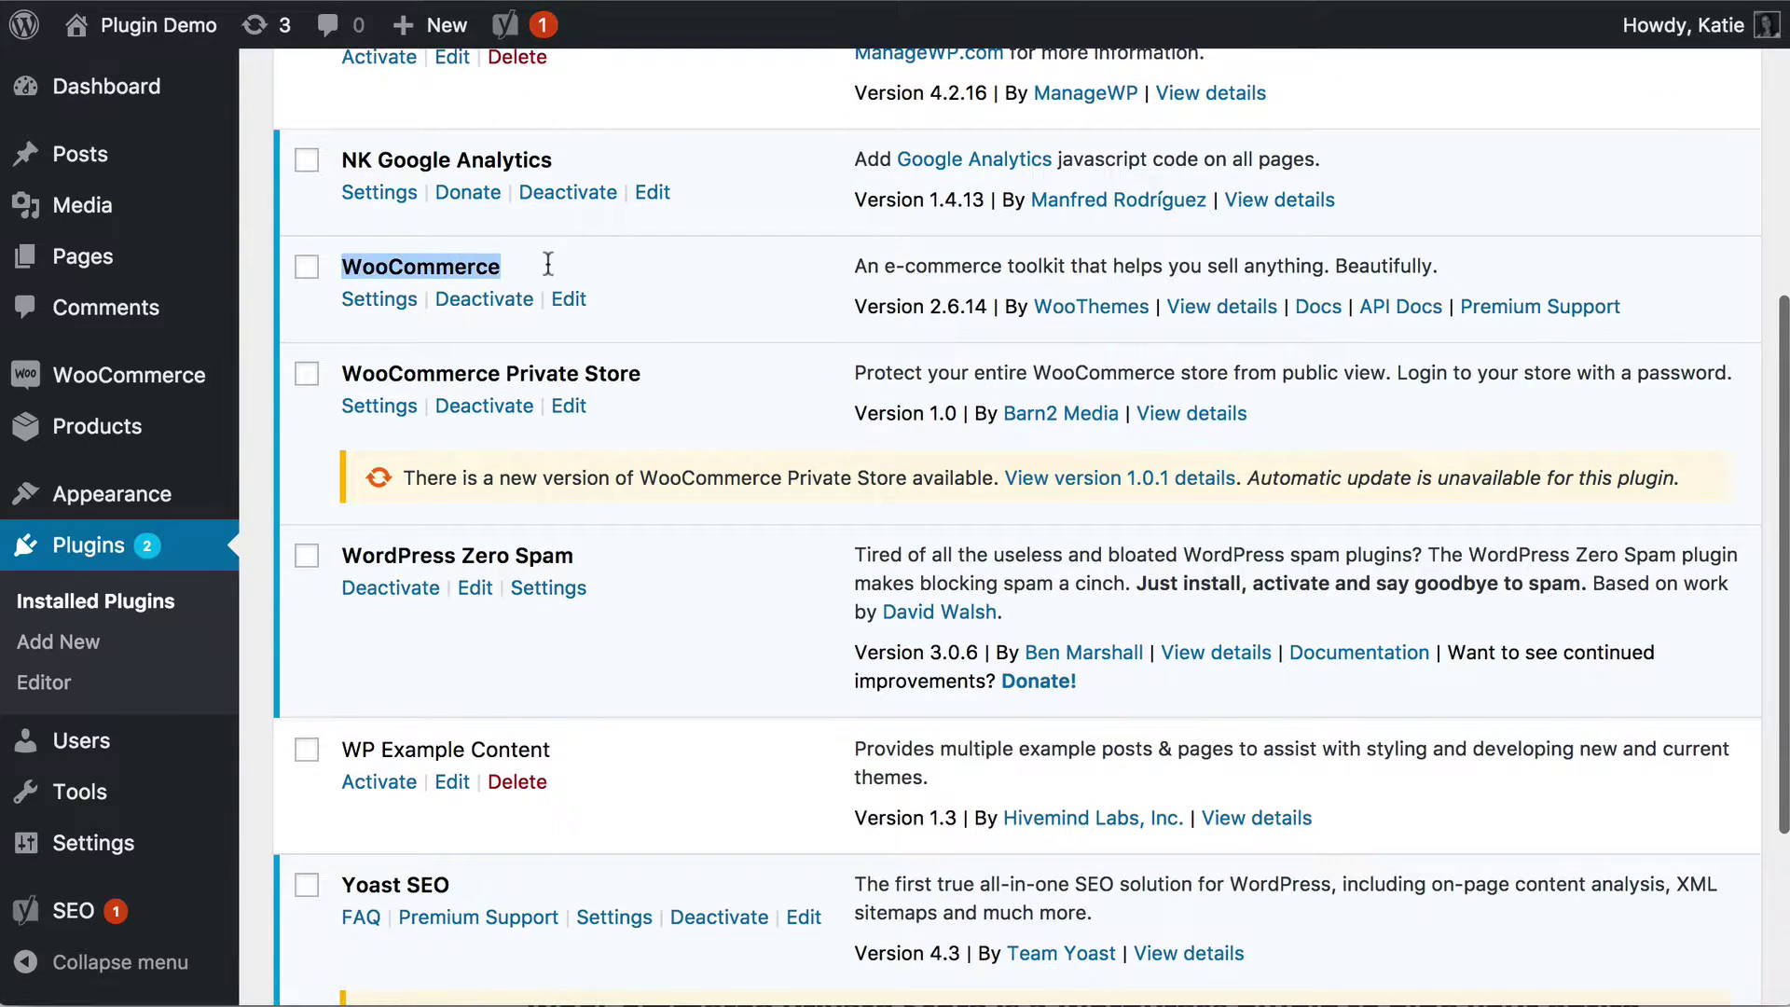
pyautogui.moveTo(341, 373); pyautogui.dragTo(647, 379)
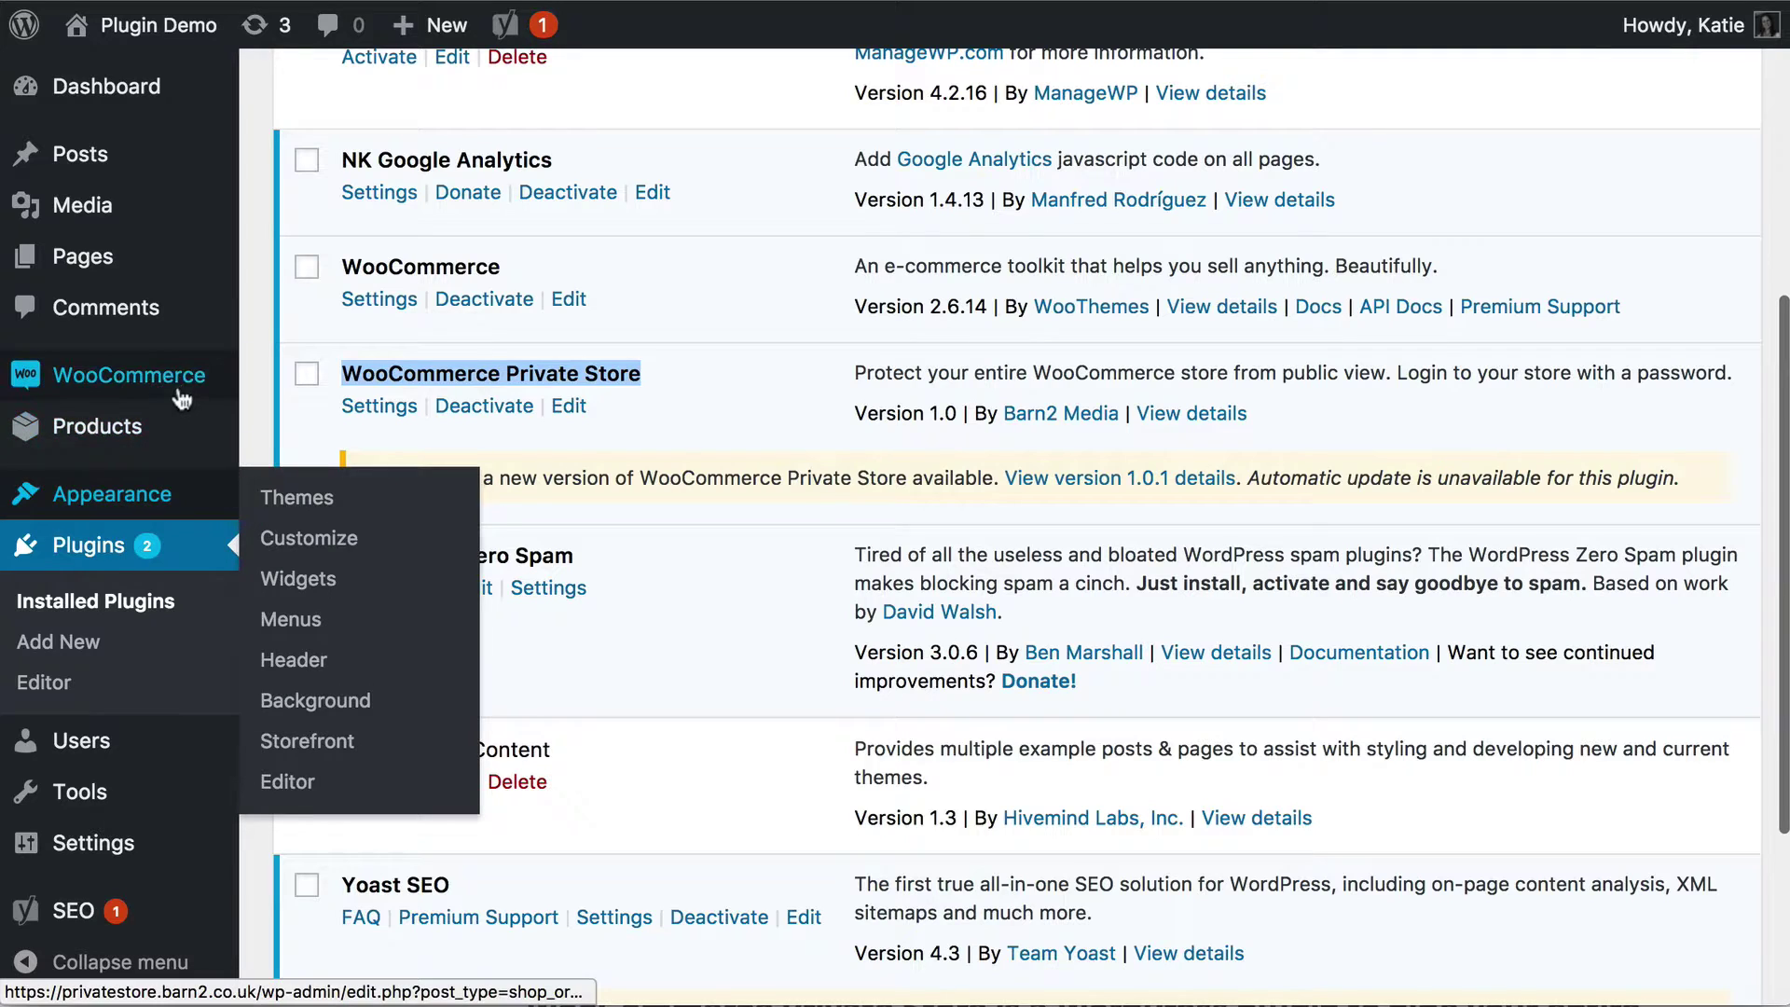
pyautogui.moveTo(112, 494)
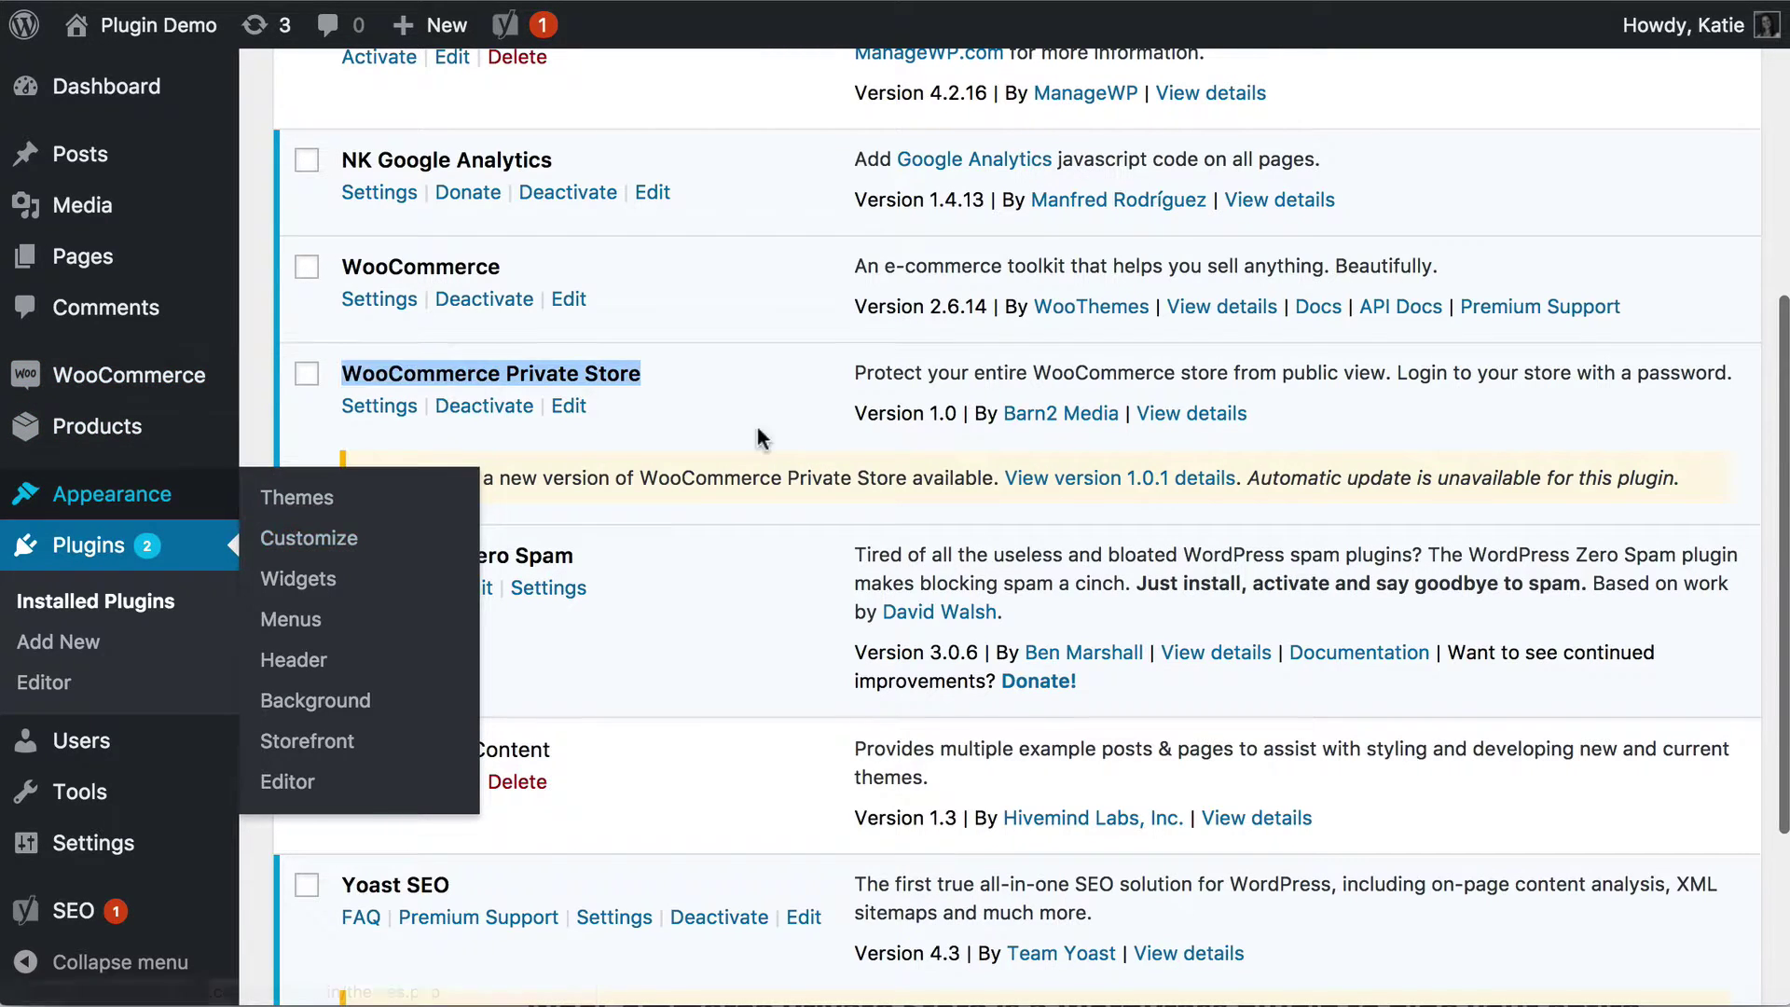
# Go to WooCommerce Settings on the Products tab
pyautogui.click(91, 379)
pyautogui.moveTo(126, 375)
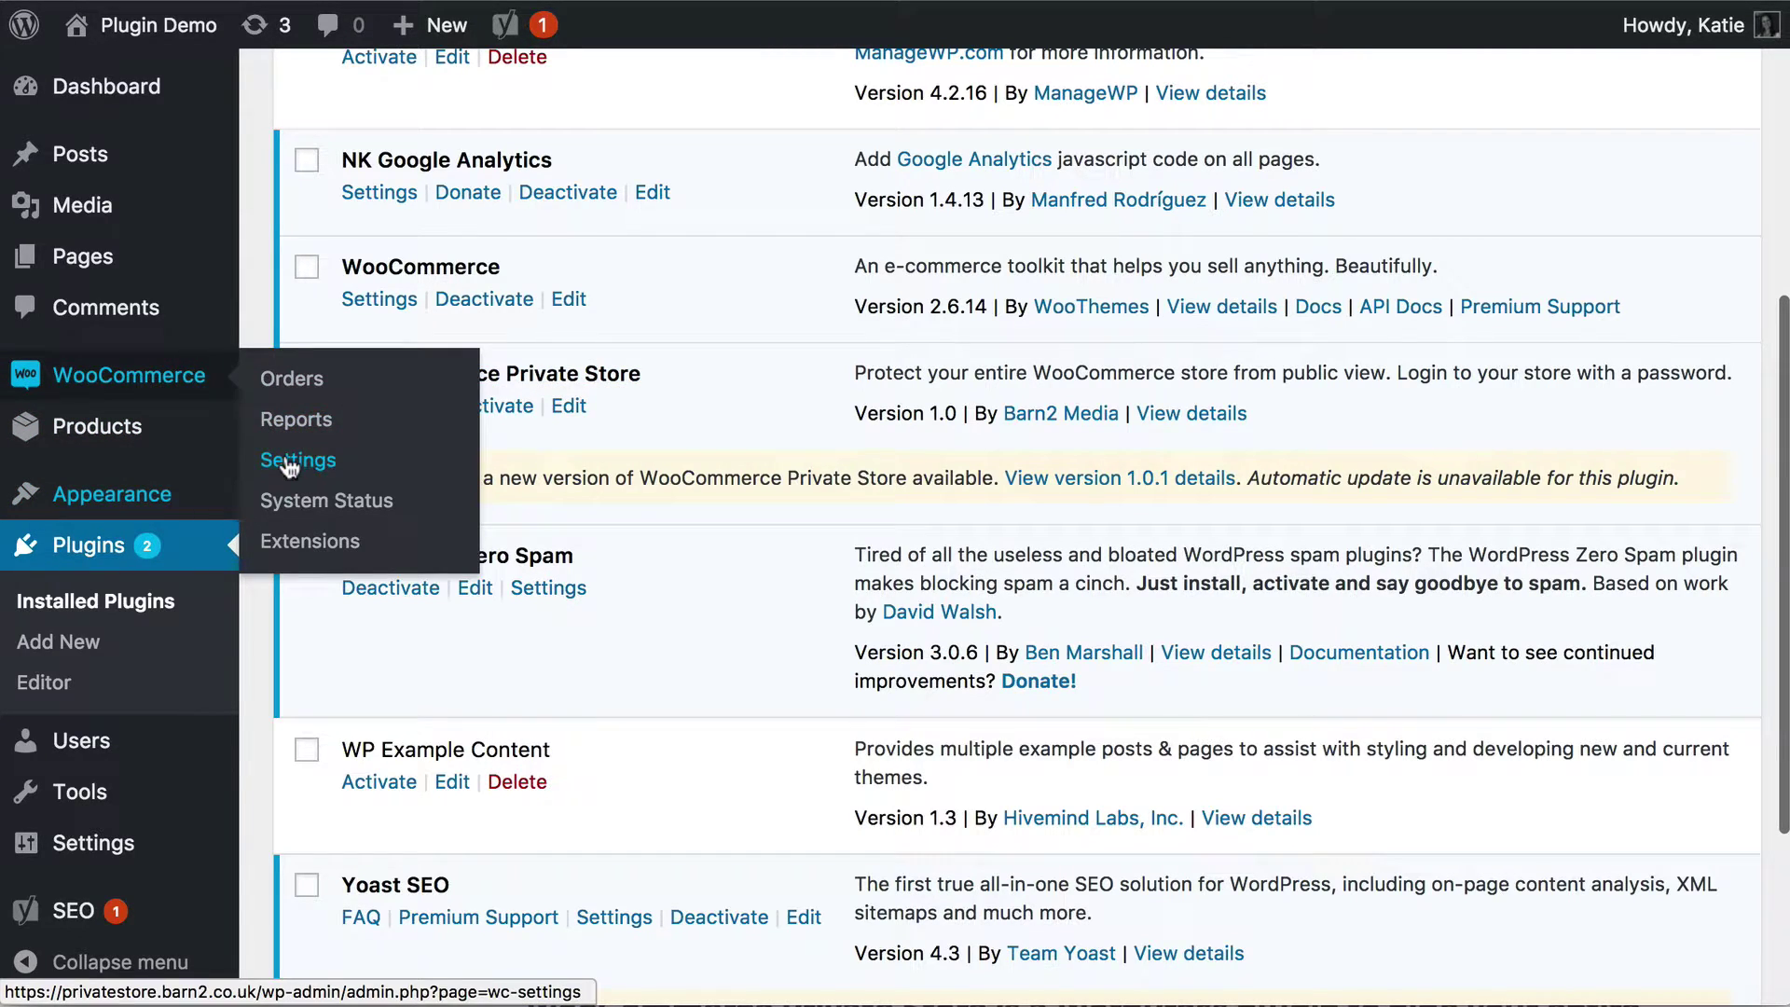
pyautogui.click(280, 461)
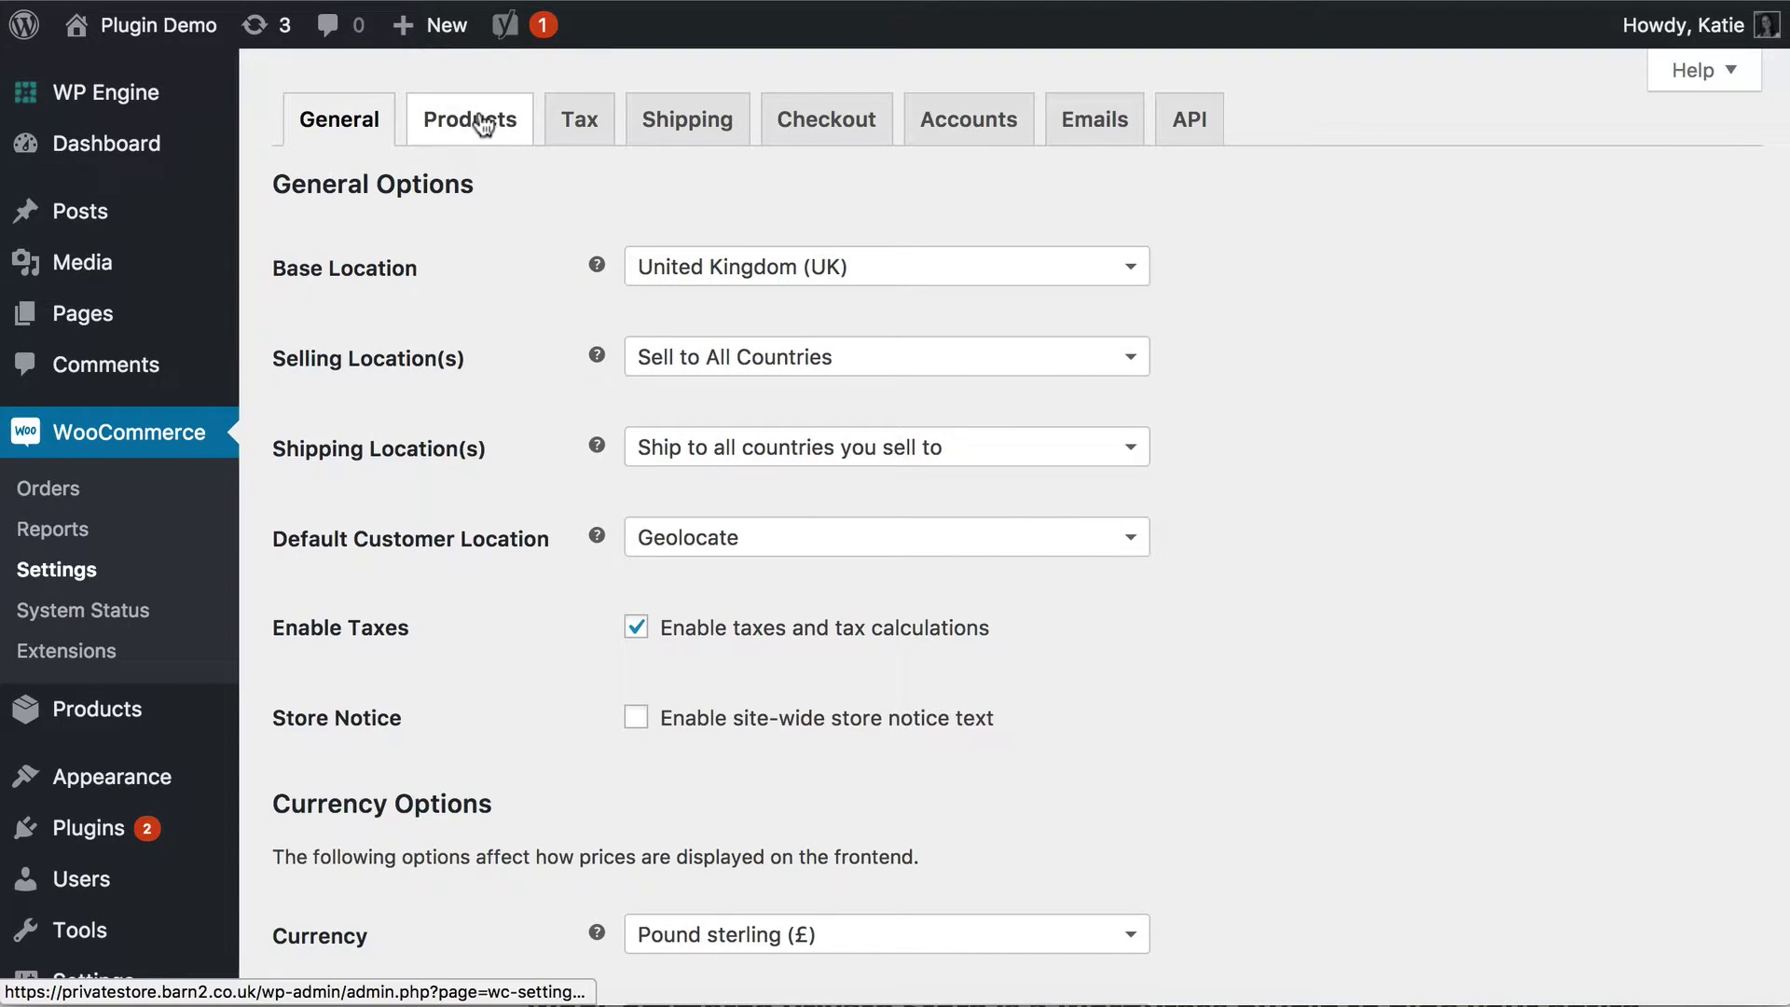
pyautogui.click(463, 119)
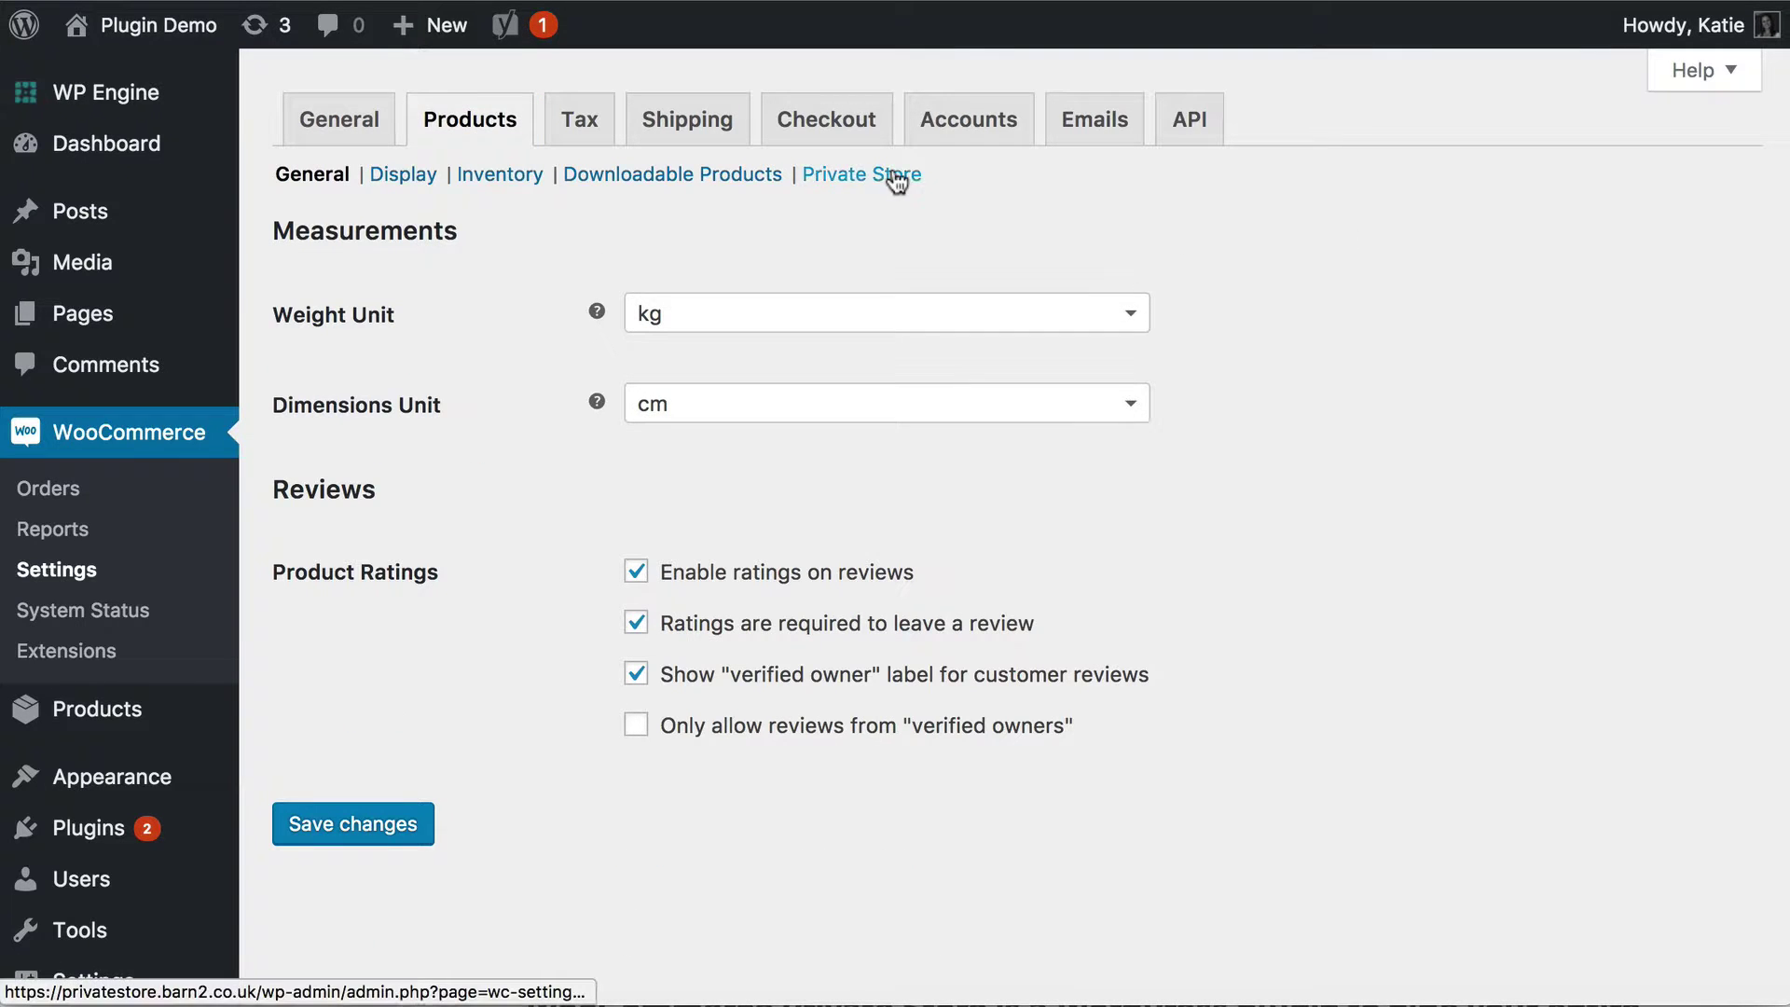
# Show the Private Store options: Hidden Shop login page, store password, login message and button text
pyautogui.click(843, 177)
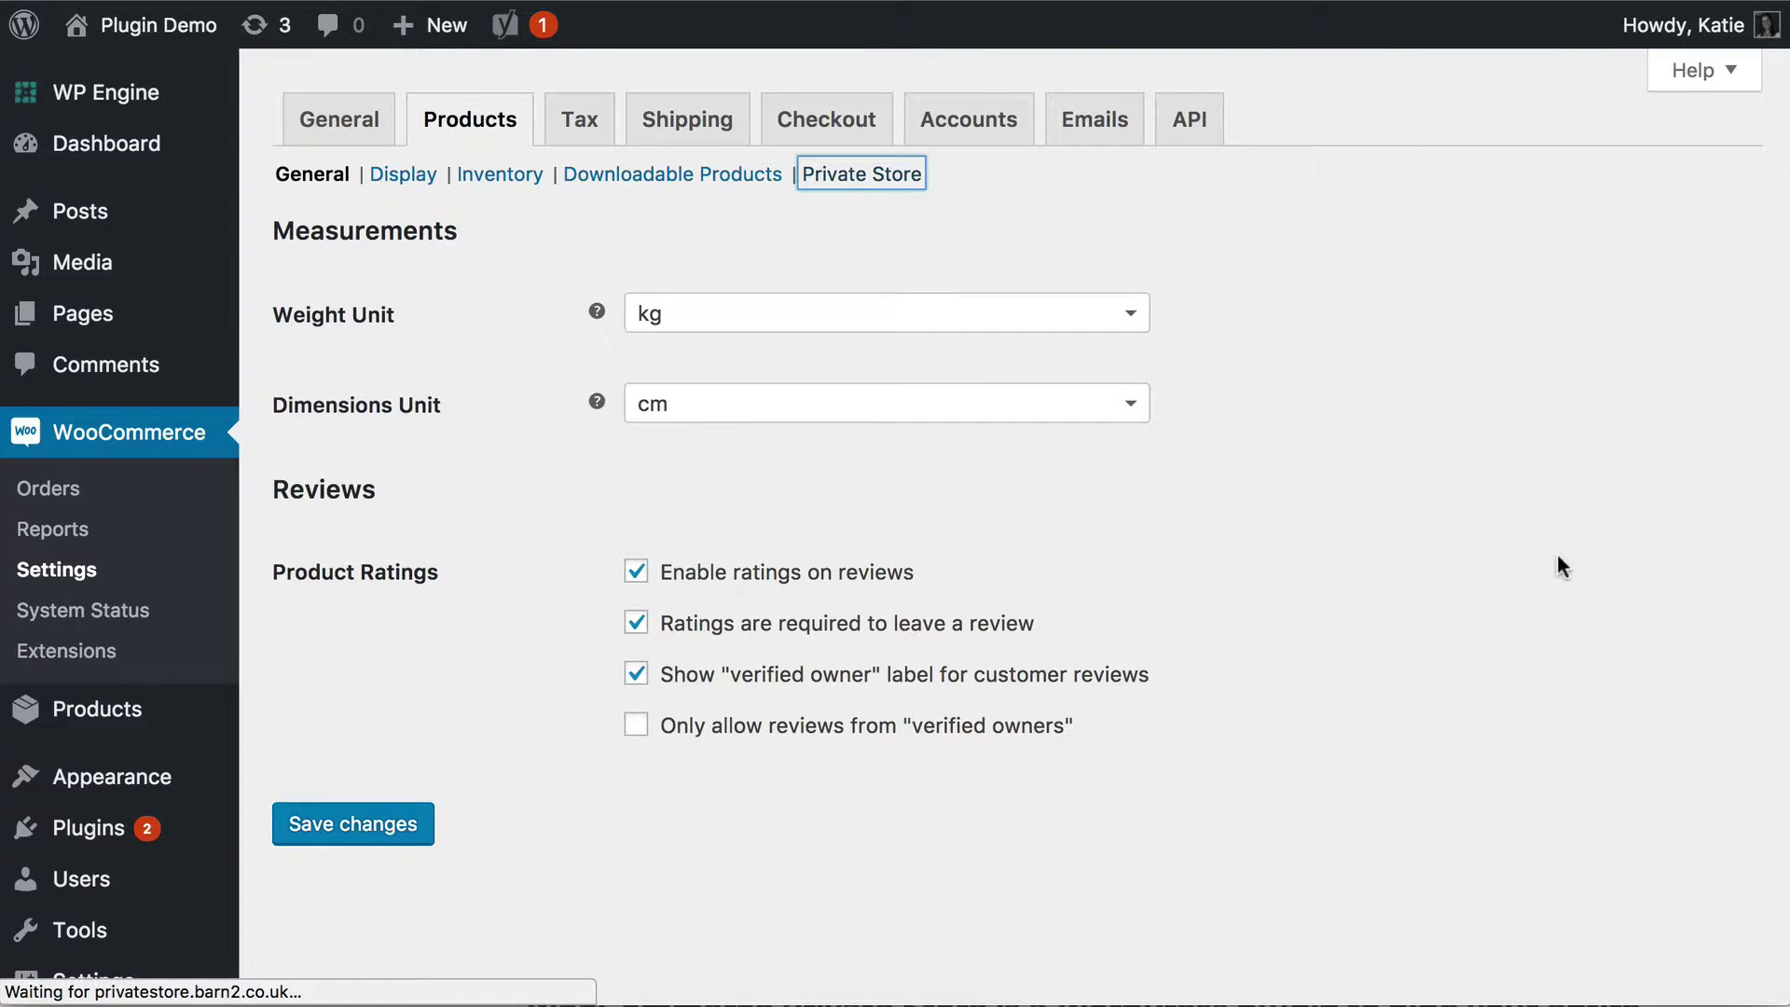
pyautogui.scroll(-3, 1168, 690)
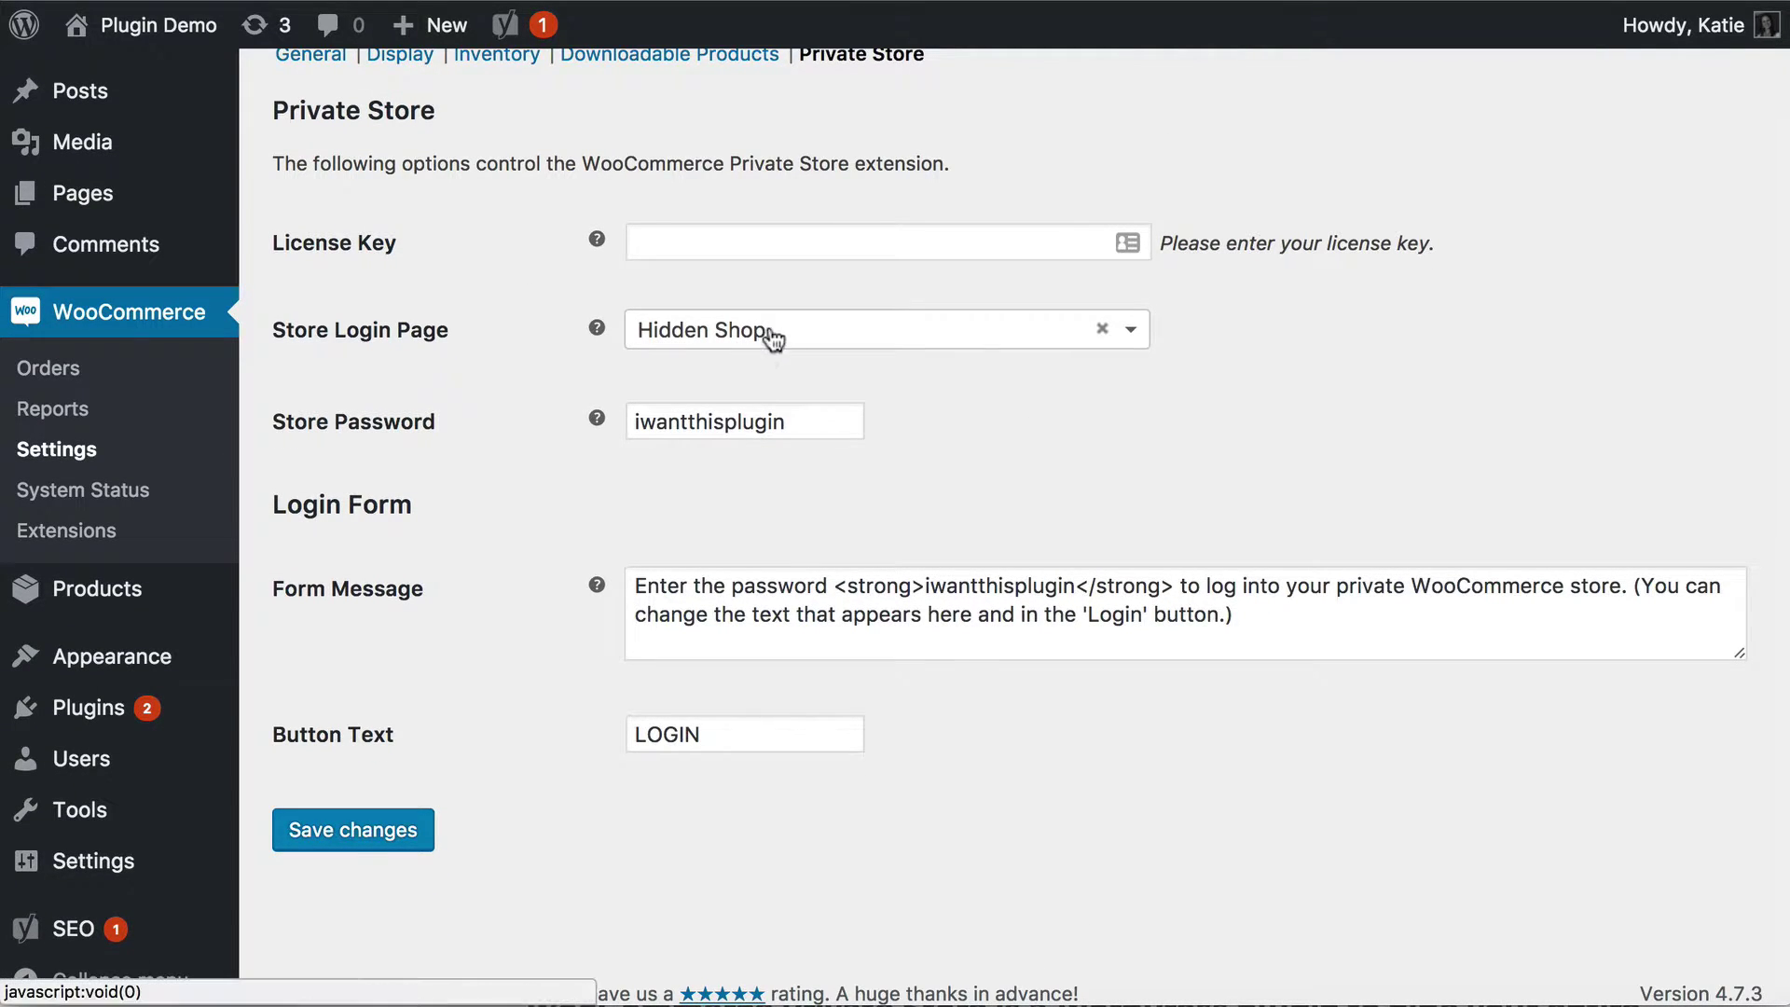
pyautogui.click(839, 332)
pyautogui.click(839, 332)
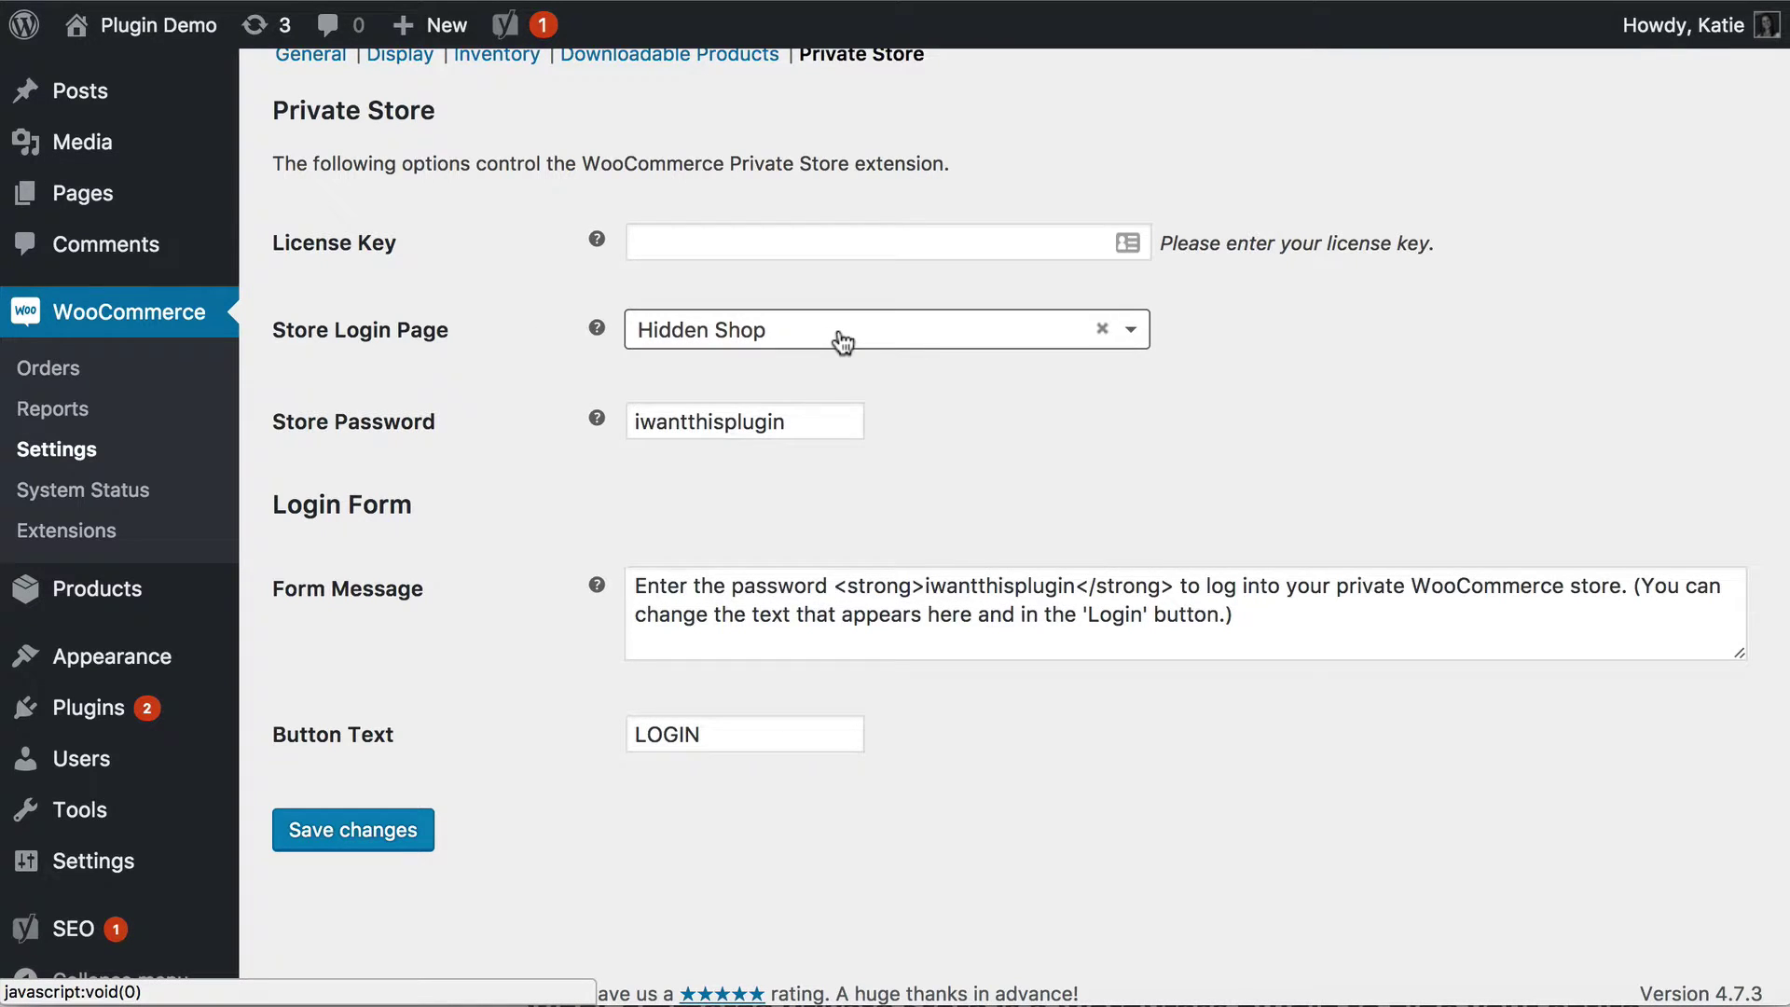
pyautogui.moveTo(799, 418); pyautogui.dragTo(602, 399)
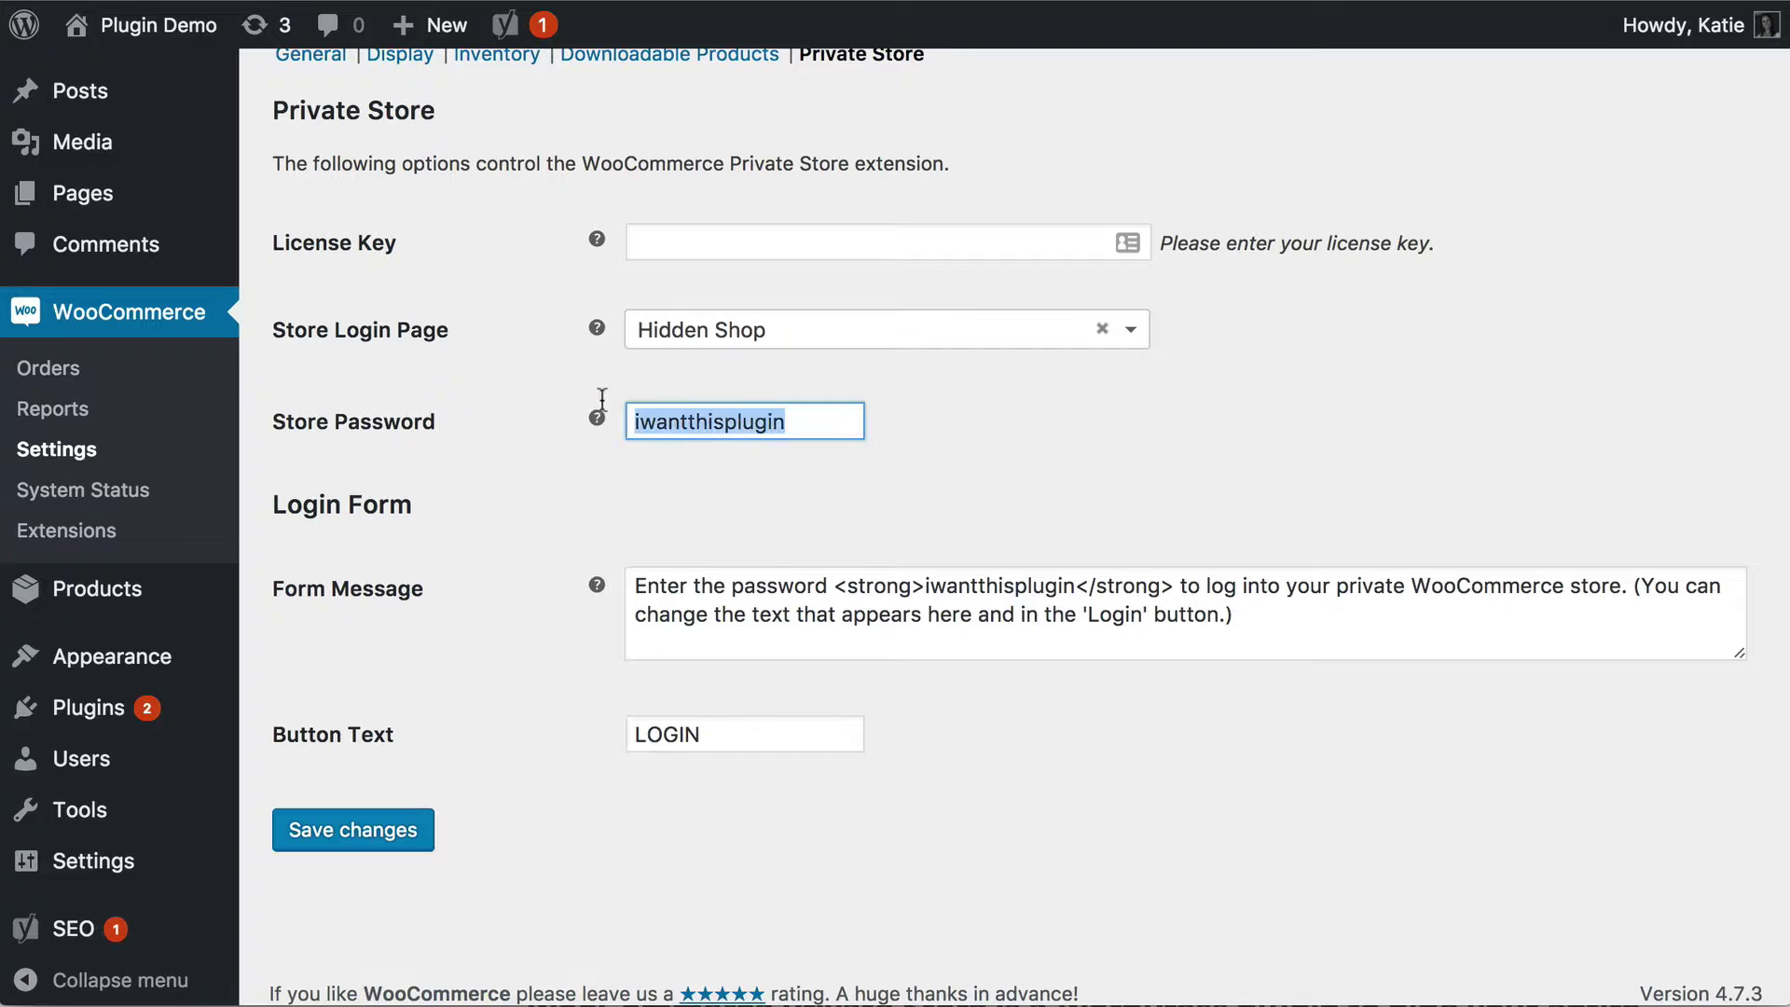
pyautogui.moveTo(1259, 617); pyautogui.dragTo(624, 567)
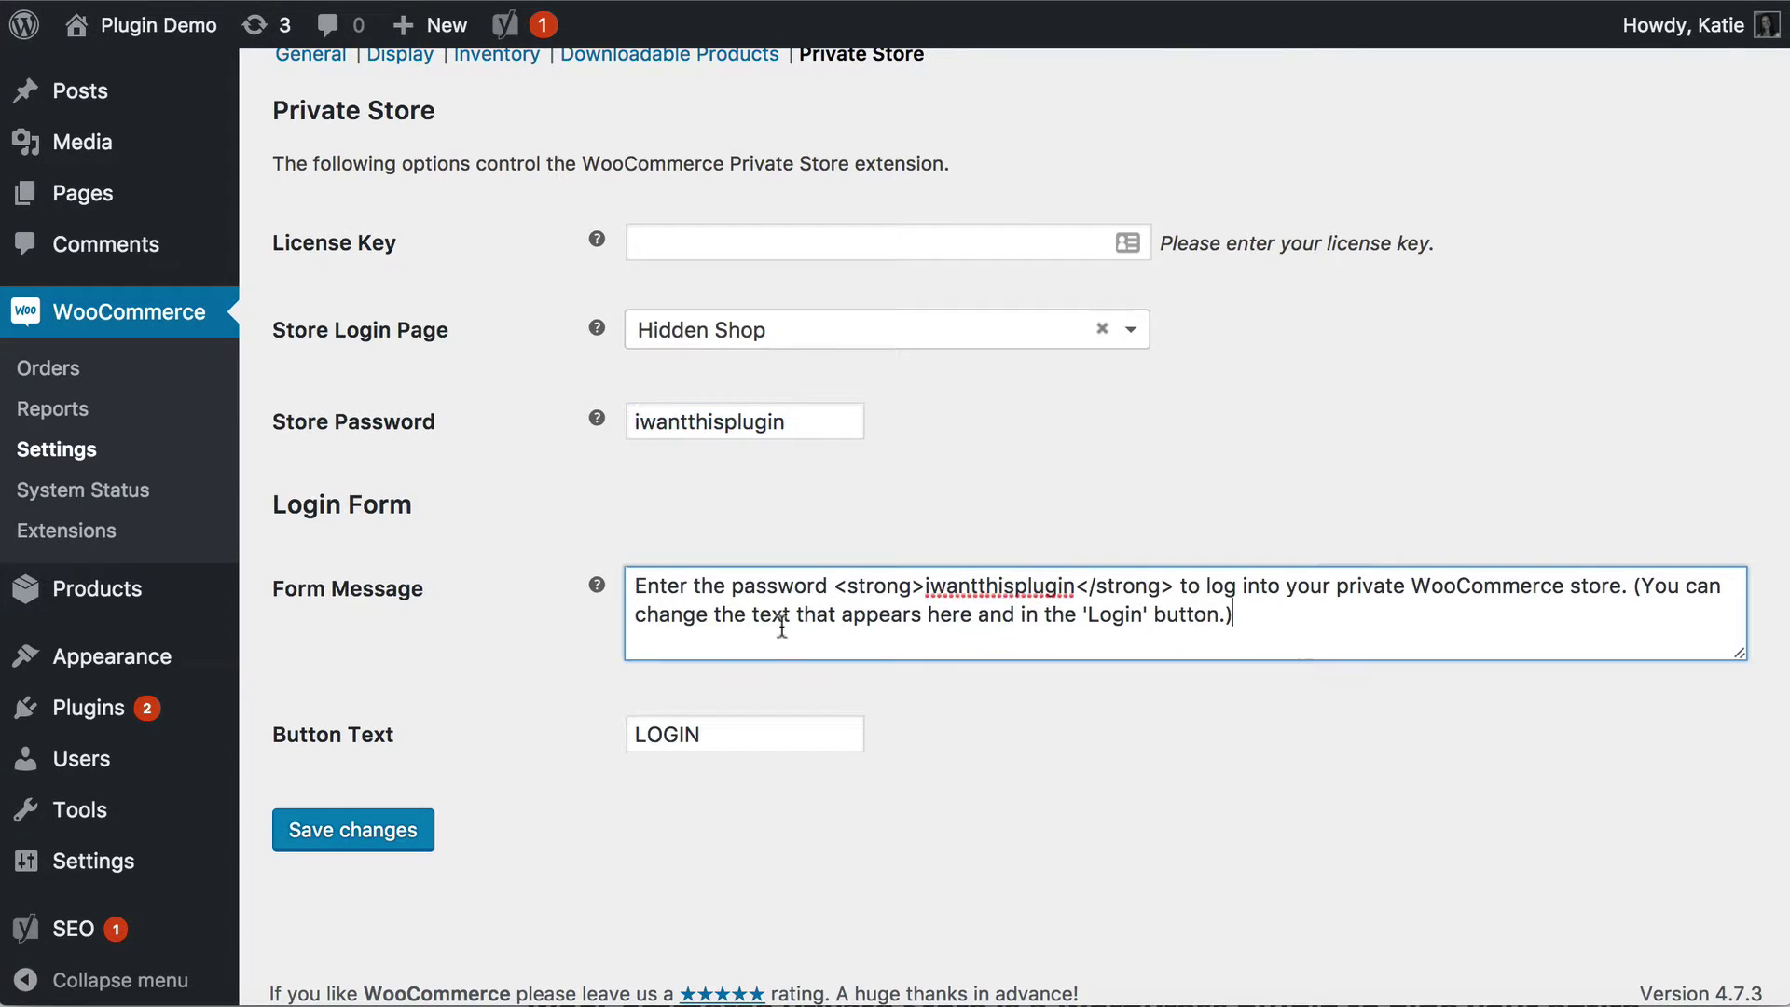
pyautogui.moveTo(744, 737); pyautogui.dragTo(522, 723)
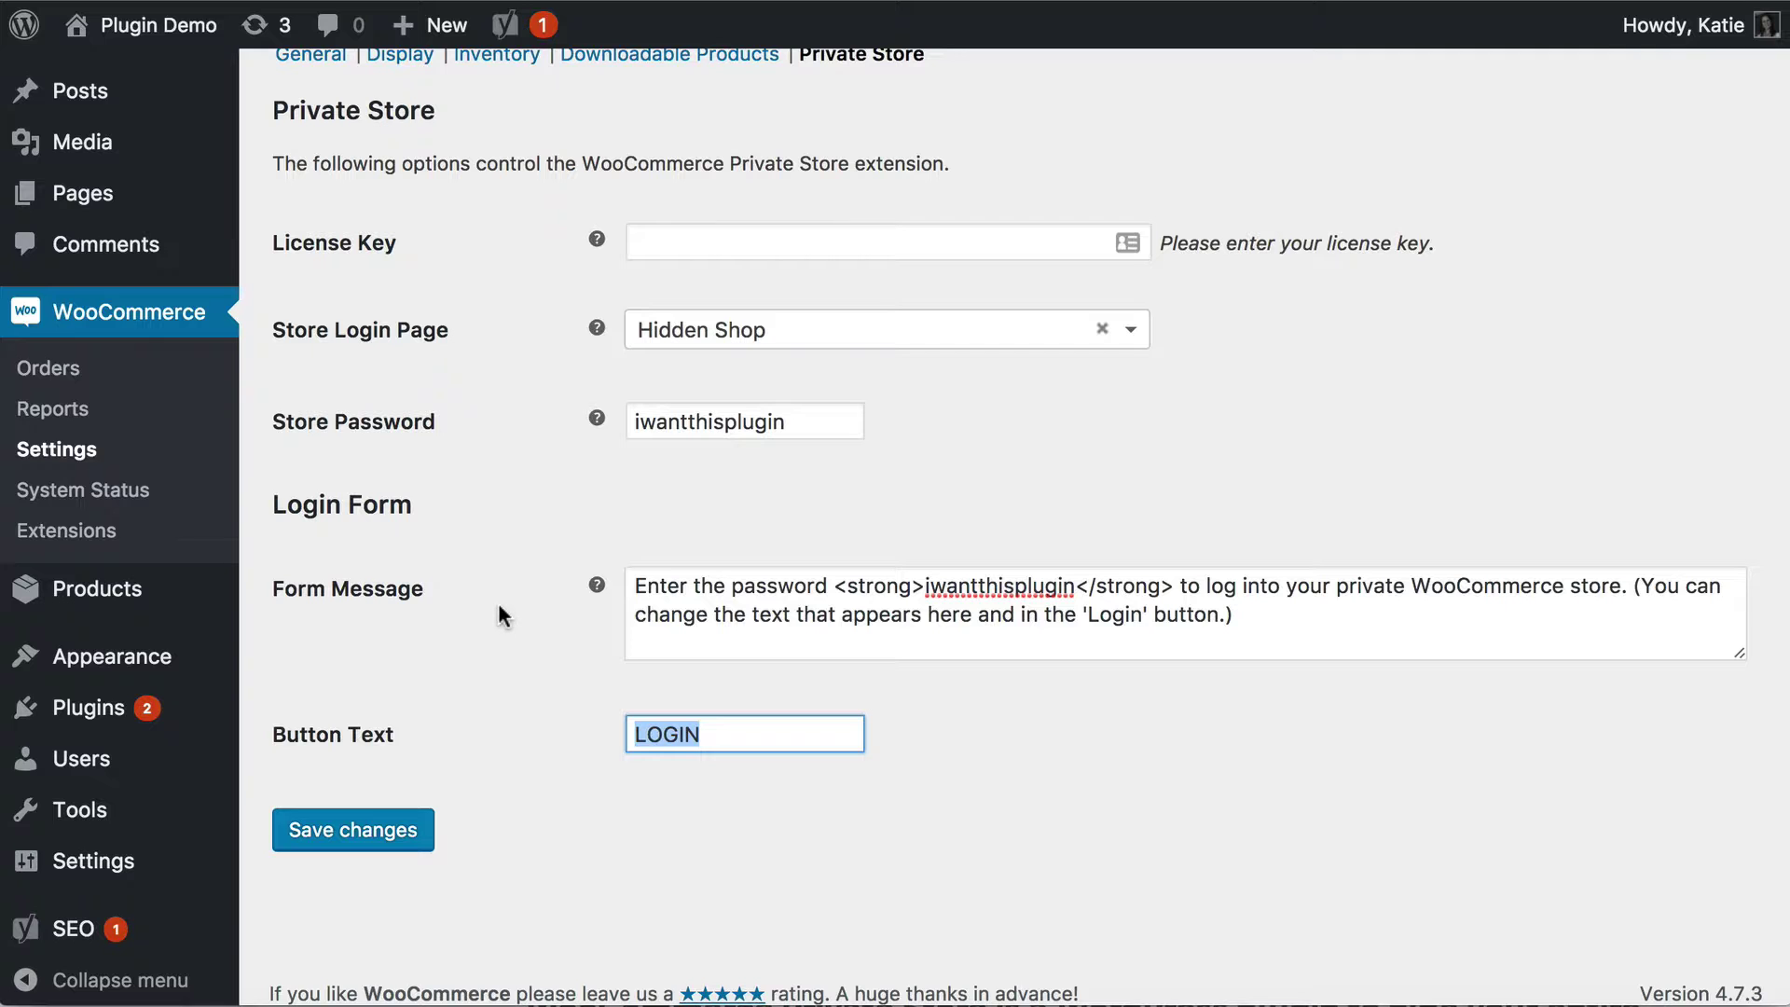
pyautogui.scroll(2, 499, 606)
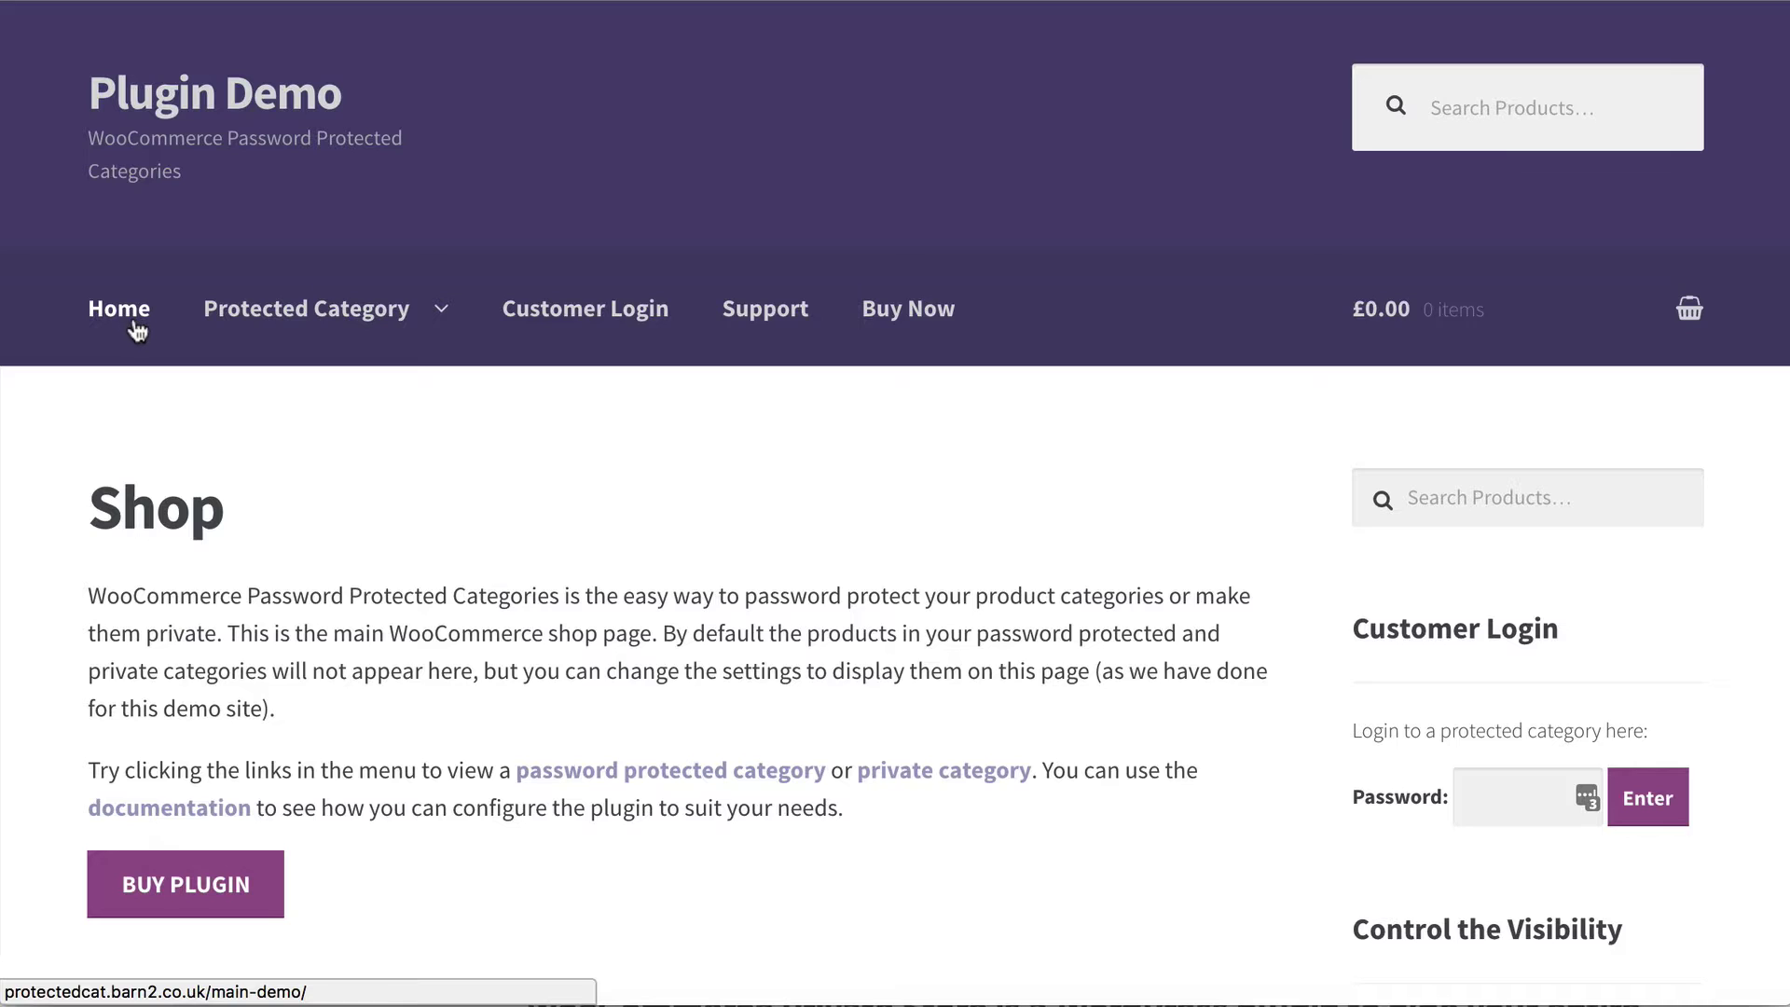
pyautogui.moveTo(306, 310)
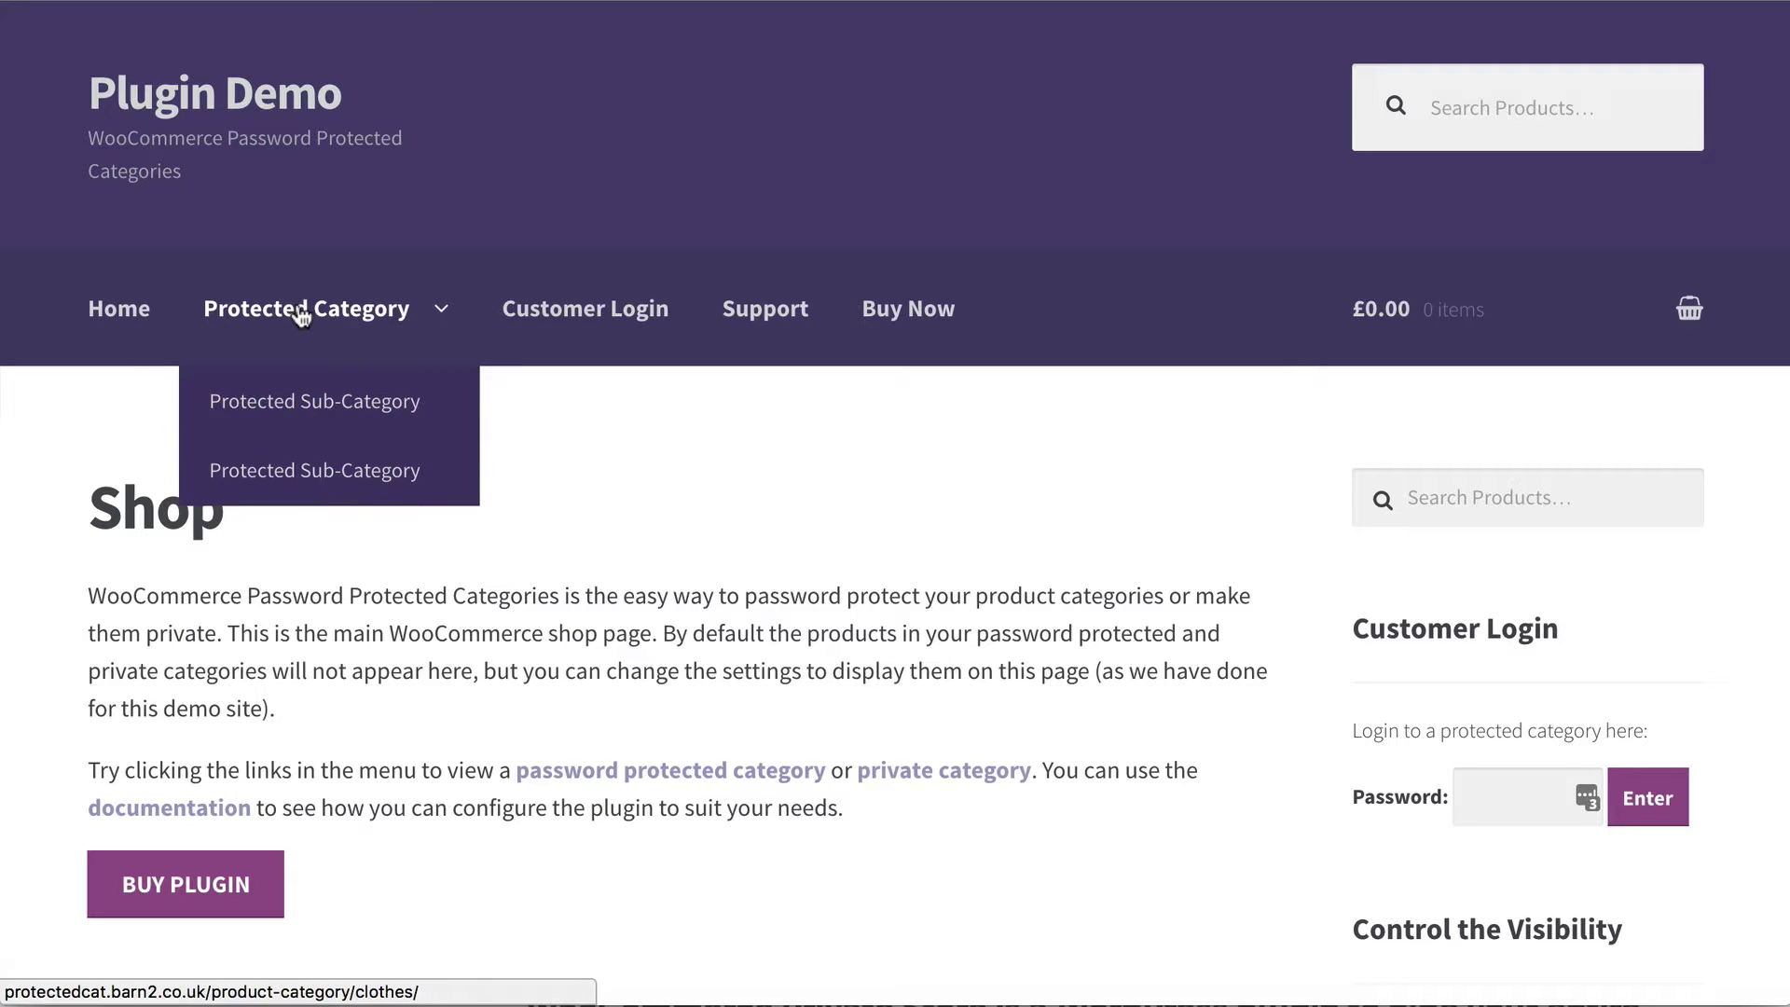
# Open the demo's Customer Login page and scroll through its category password form
pyautogui.click(592, 312)
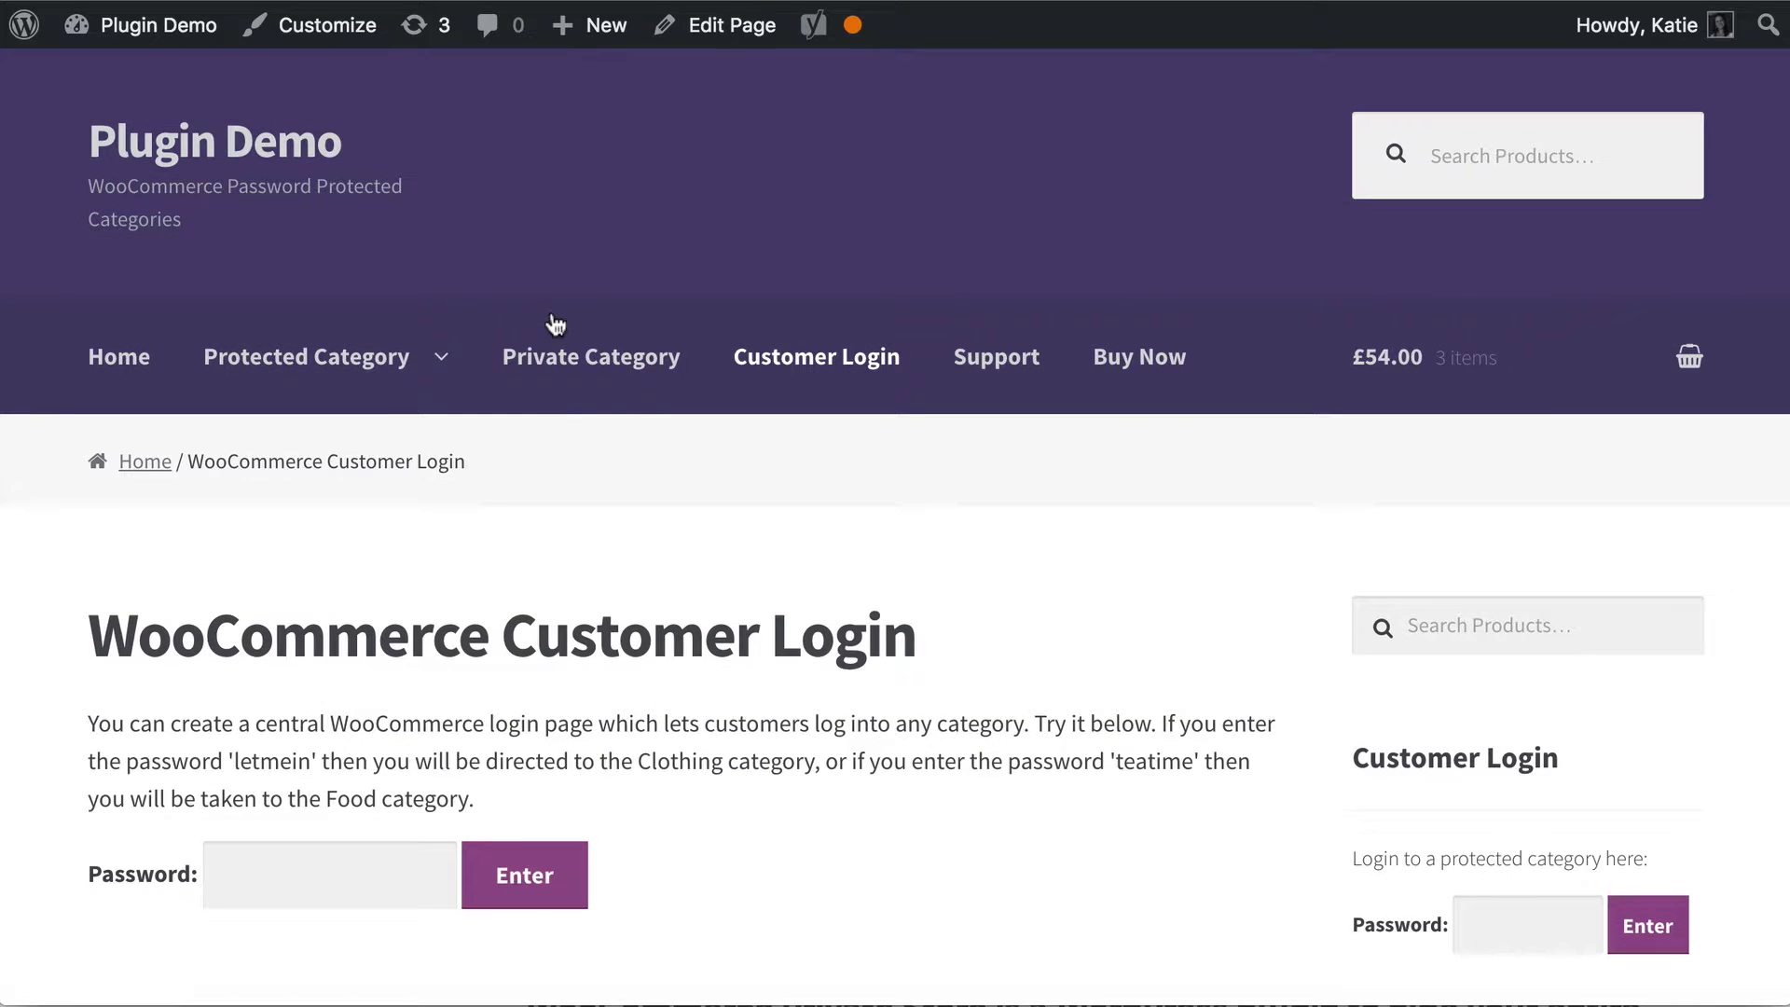
pyautogui.scroll(-3, 679, 639)
pyautogui.scroll(-1, 683, 641)
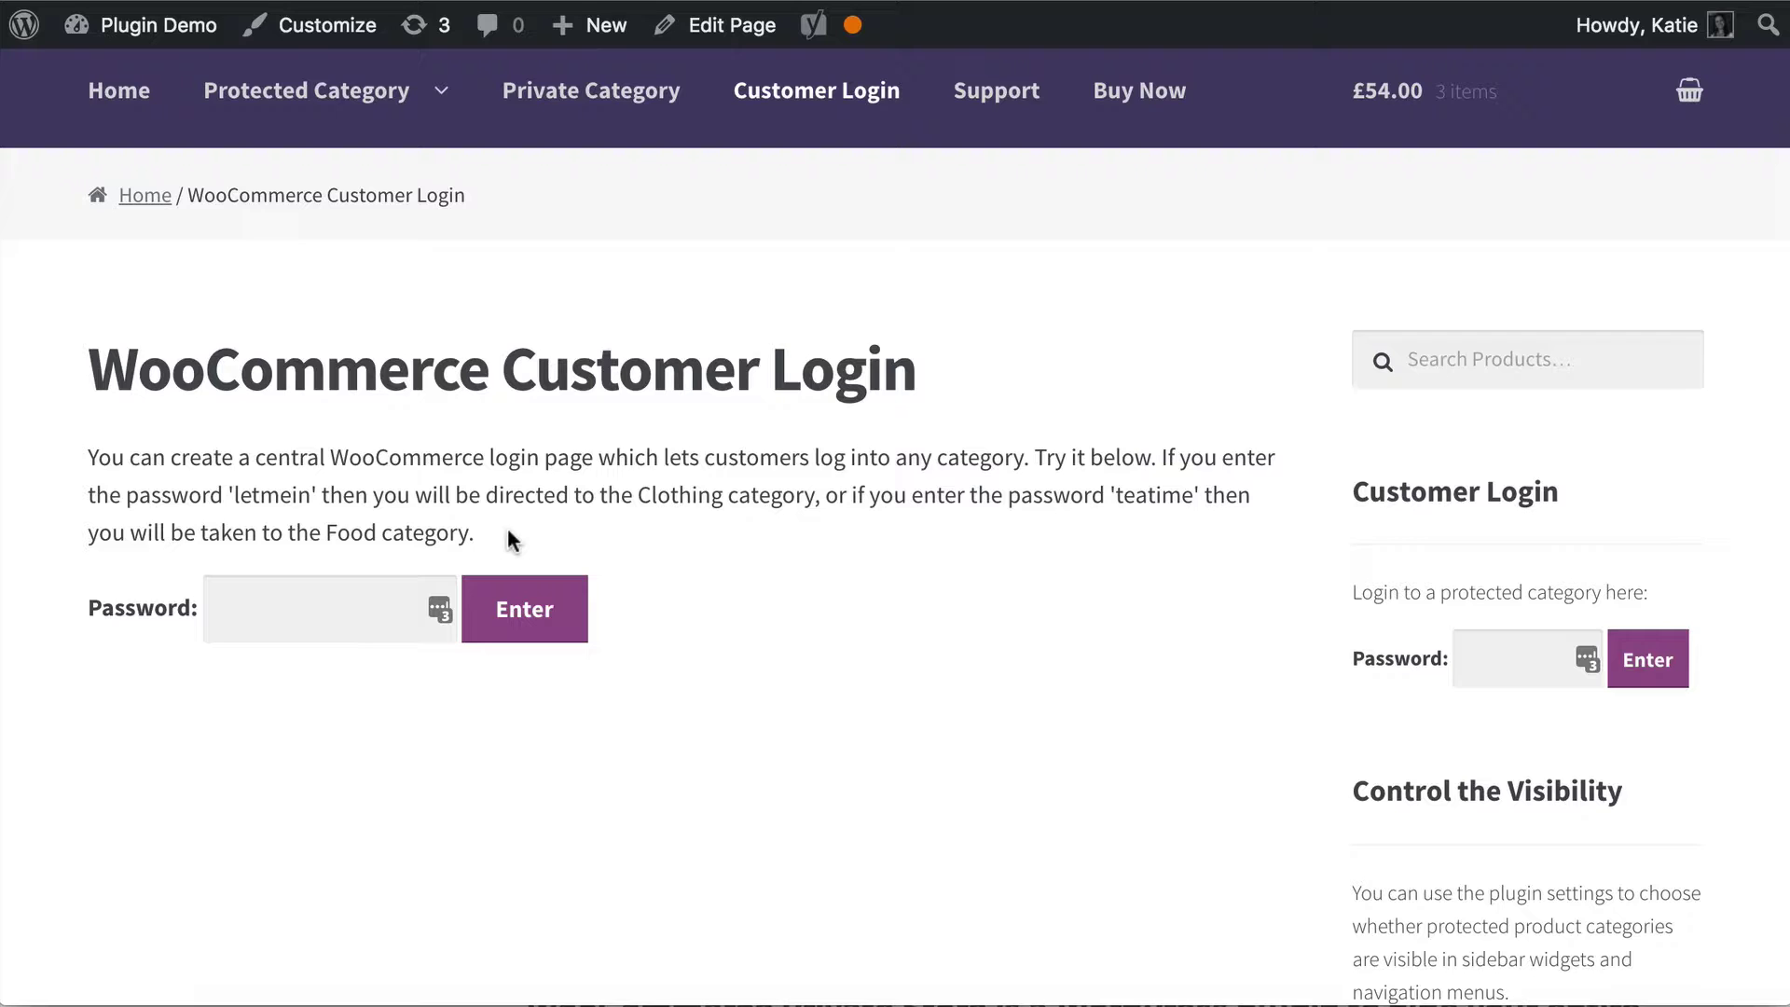
pyautogui.scroll(3, 512, 539)
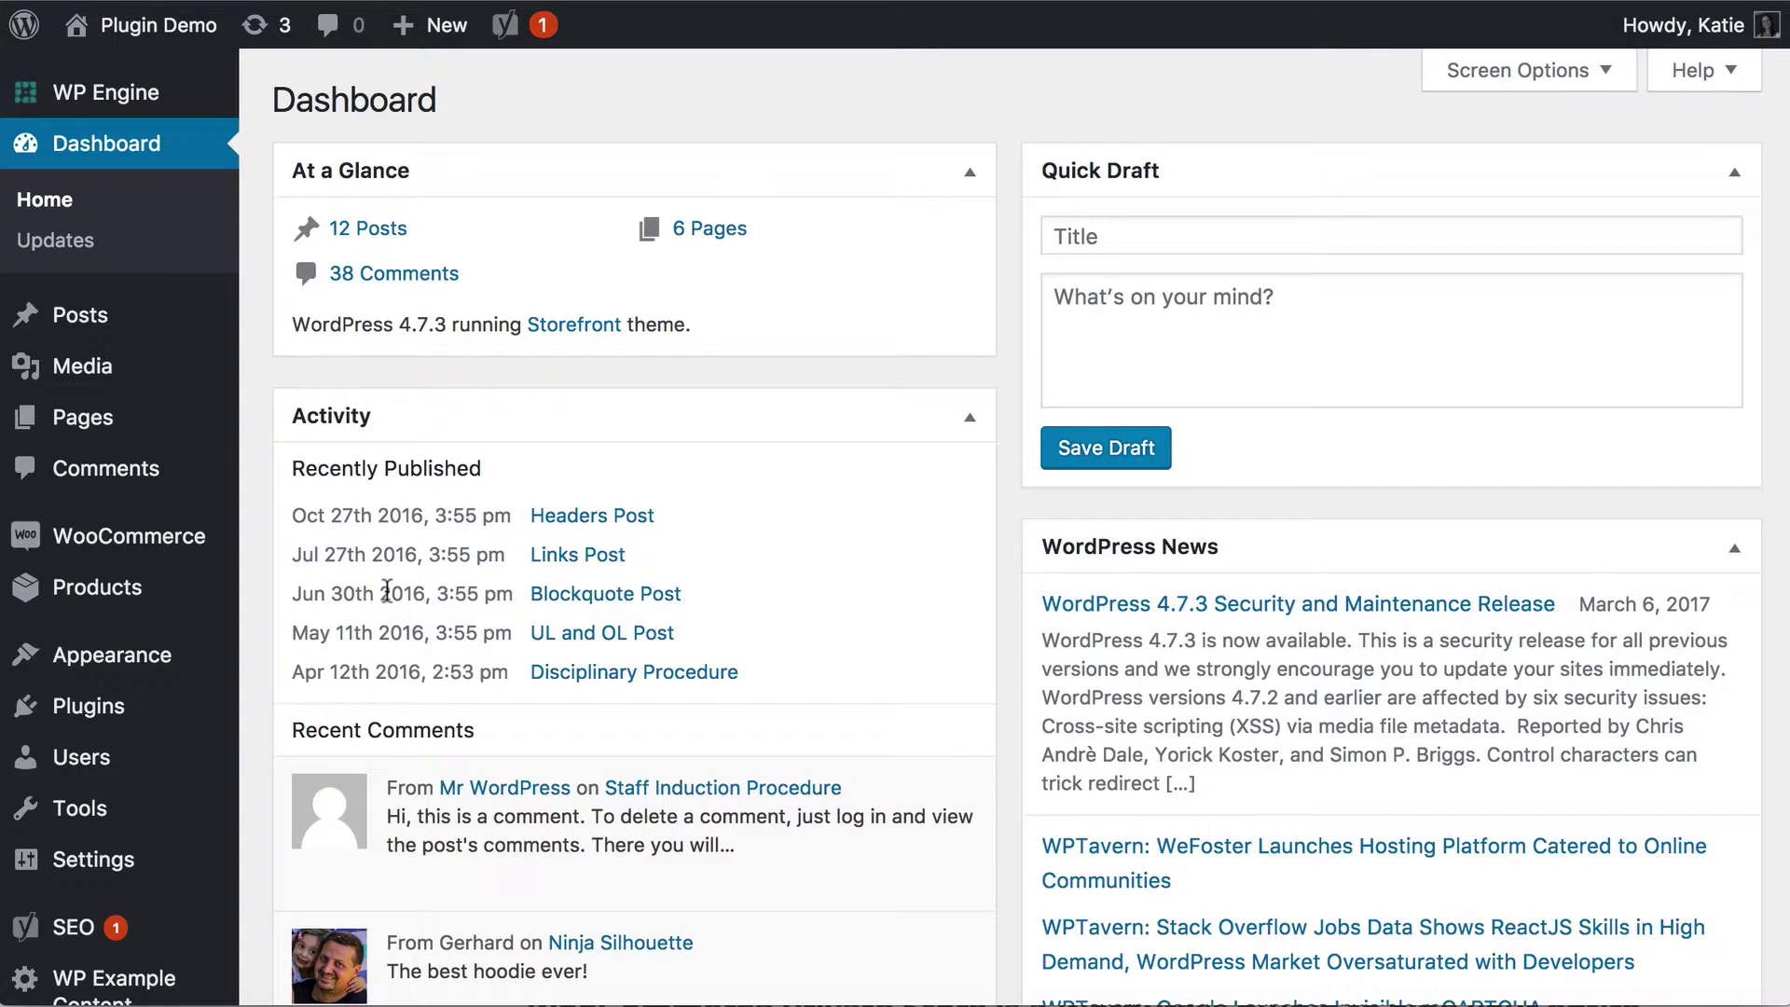
pyautogui.scroll(-3, 373, 597)
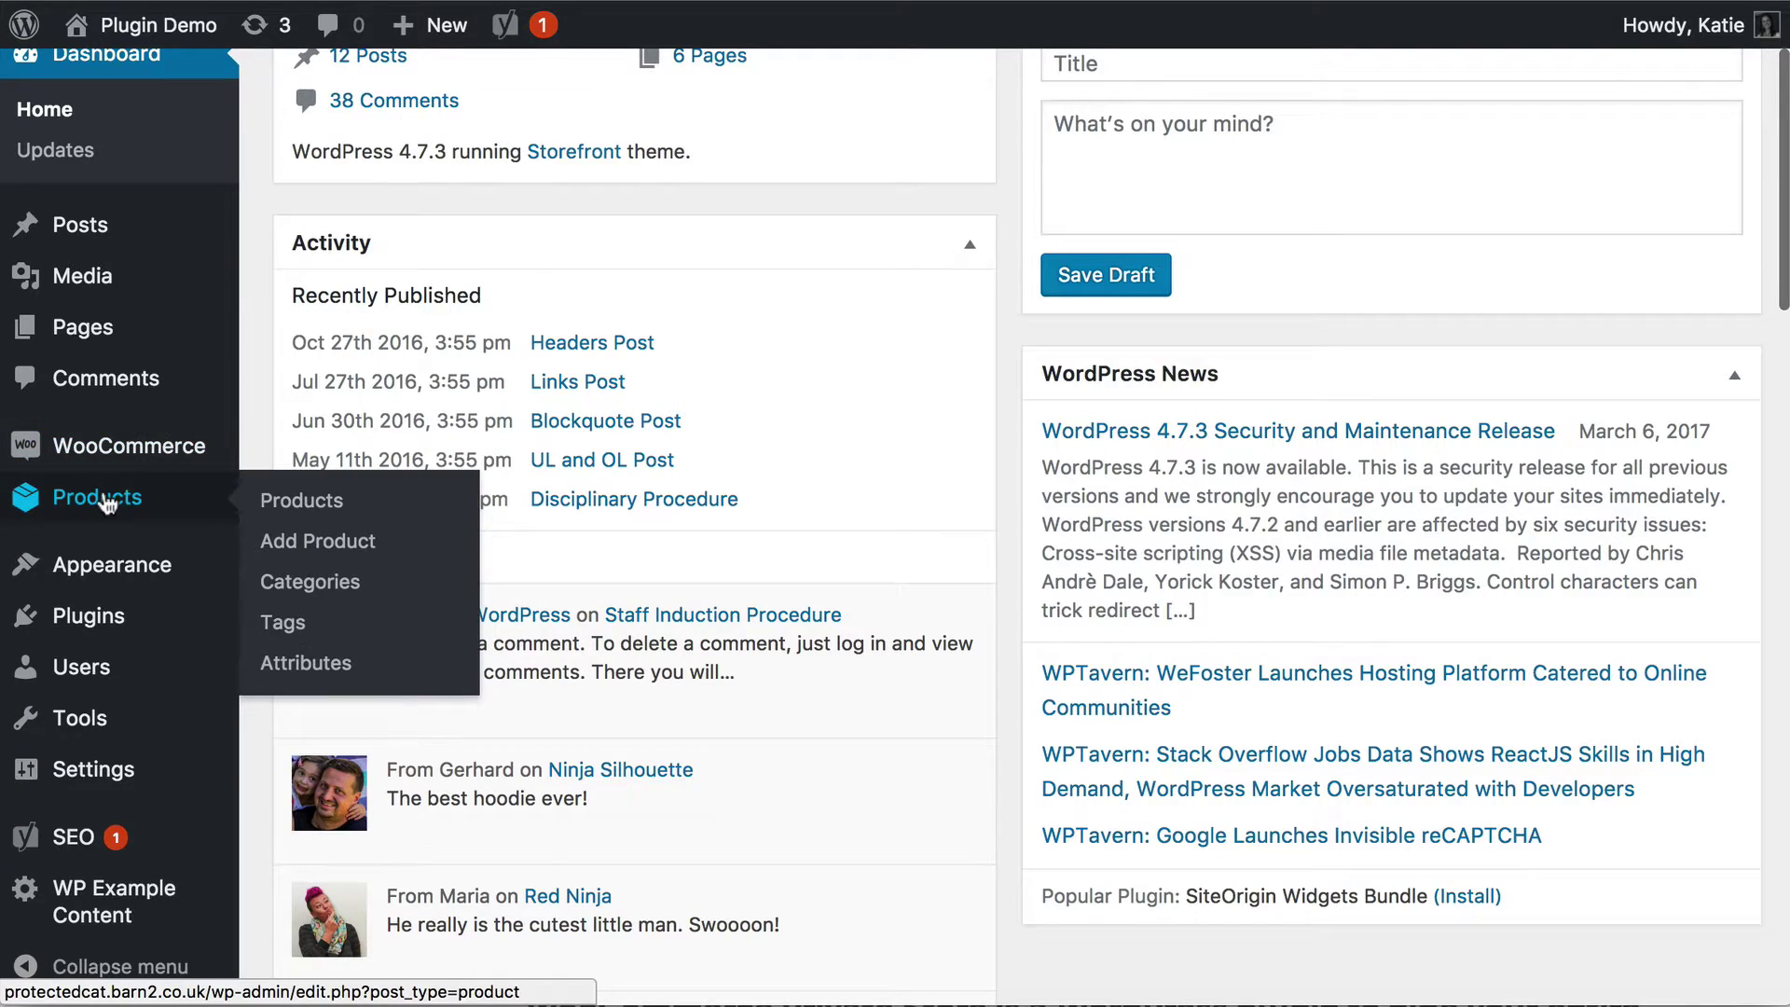
pyautogui.moveTo(127, 444)
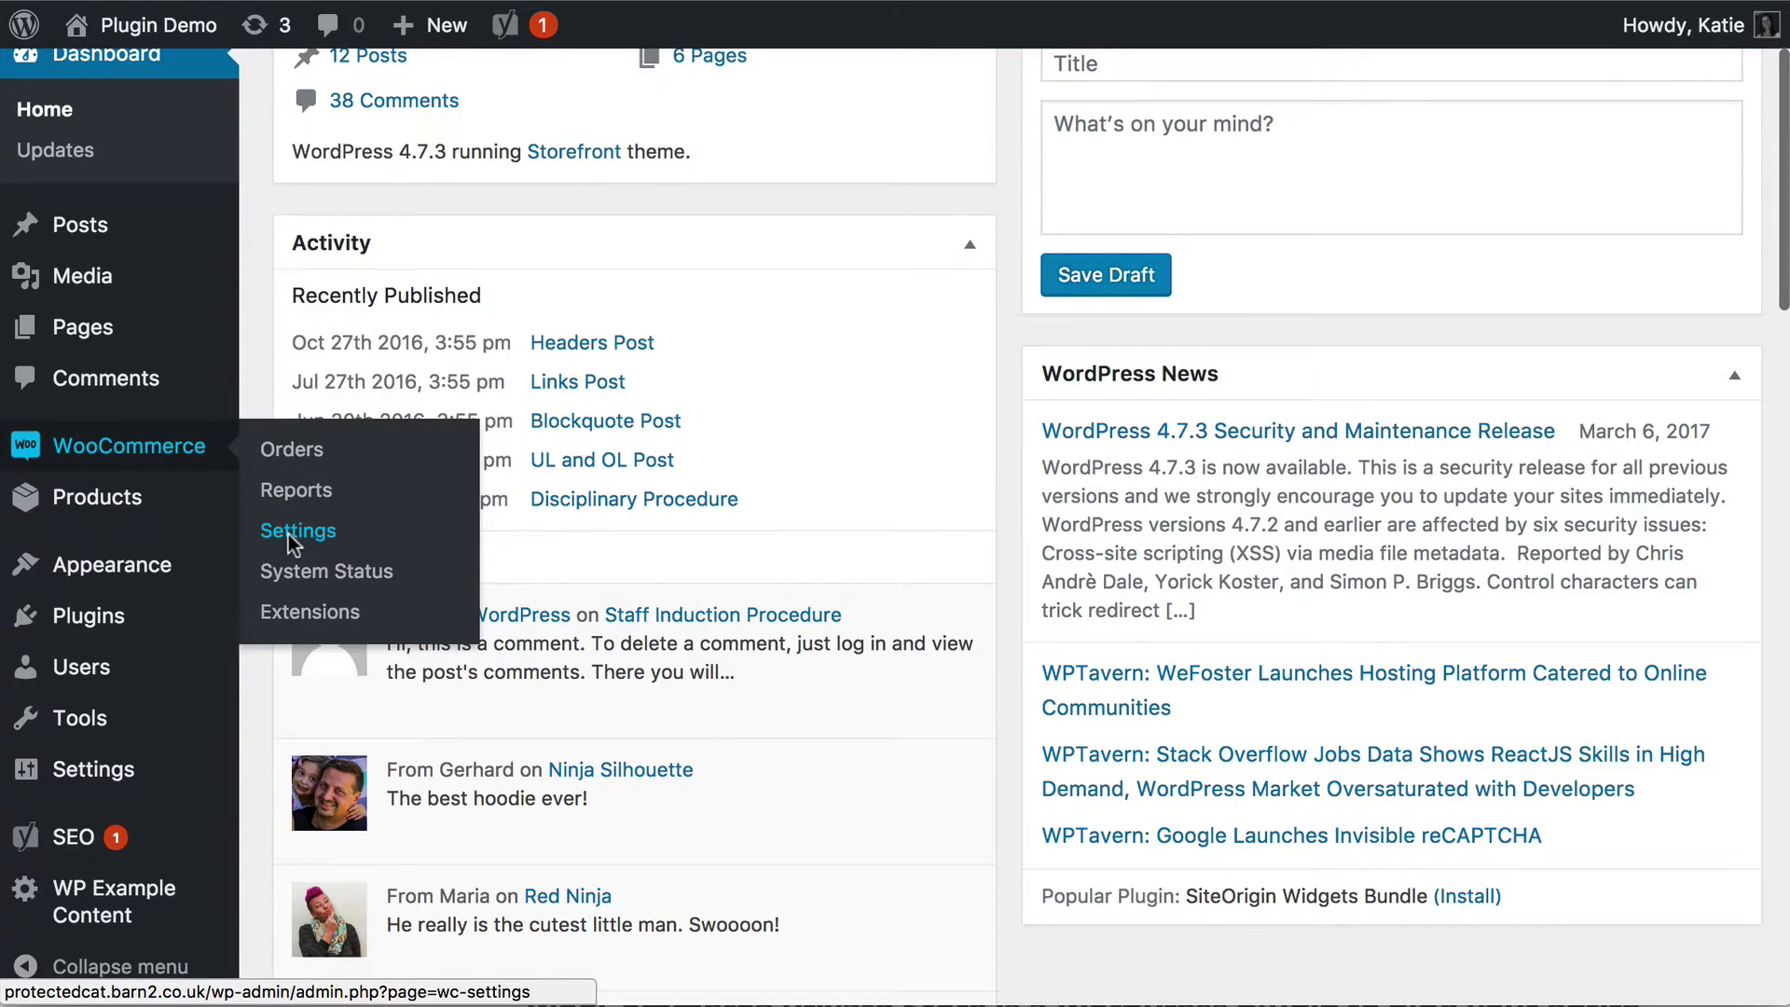
# Go to WooCommerce Settings > Products > Password Protected Categories
pyautogui.click(289, 534)
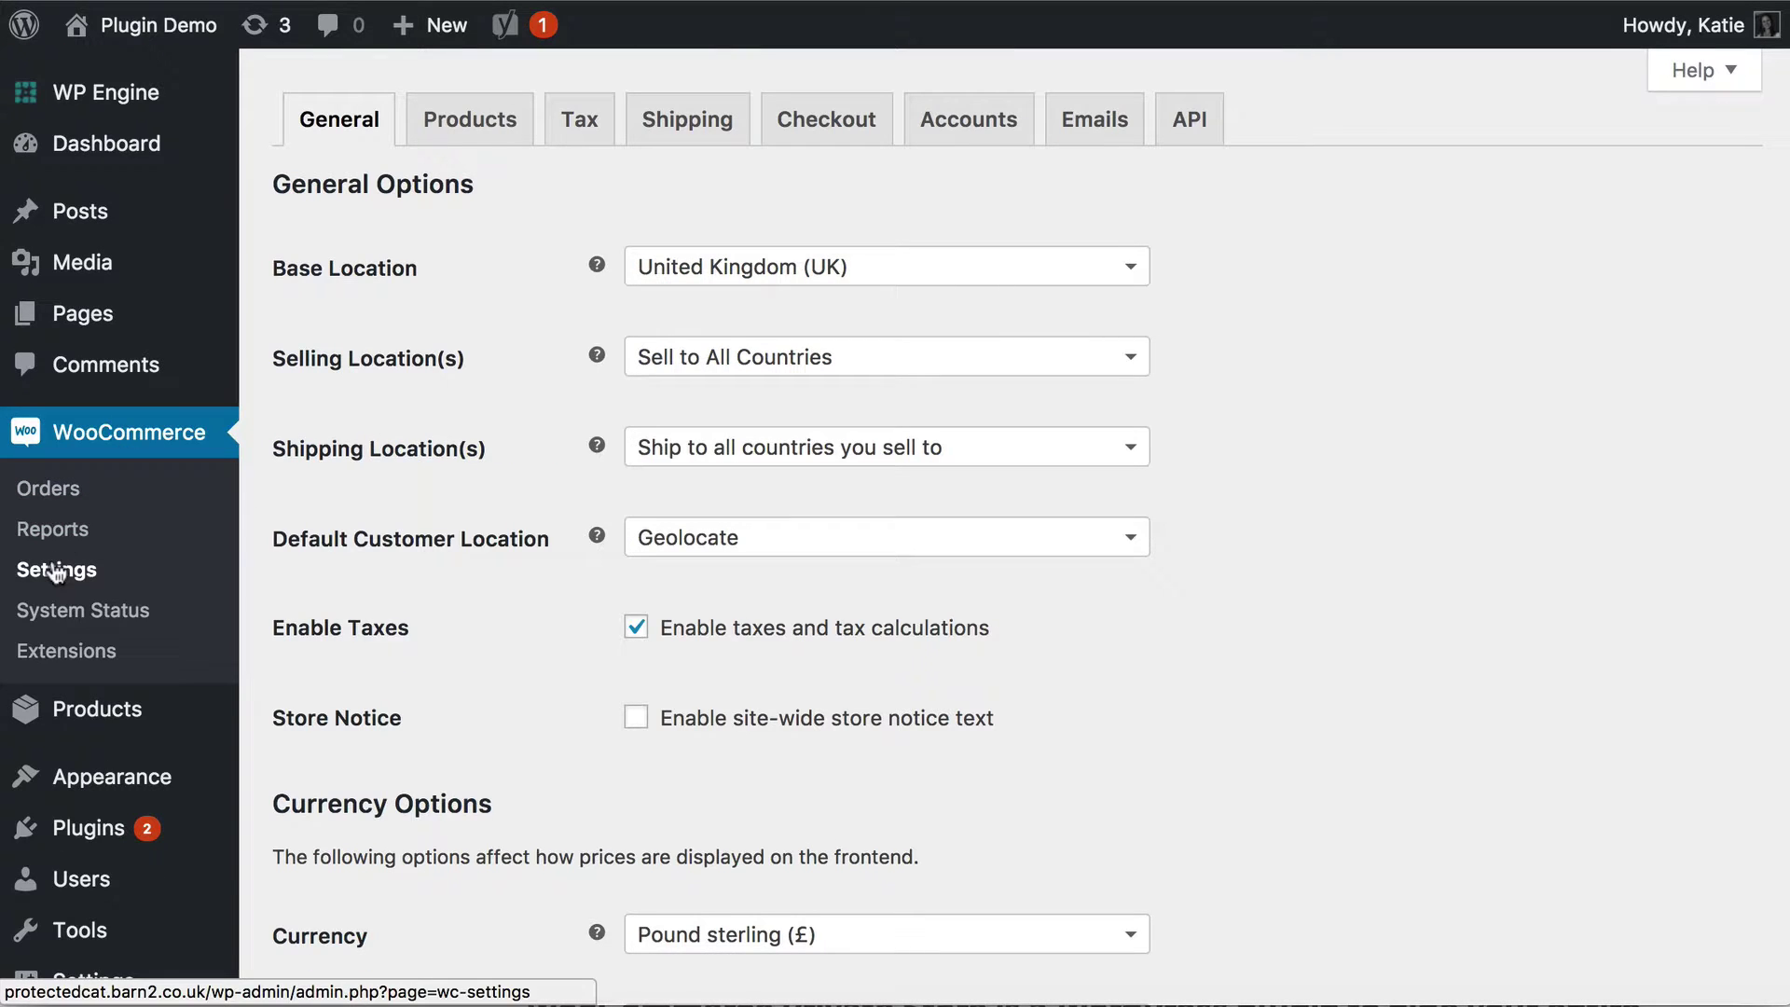
pyautogui.click(486, 128)
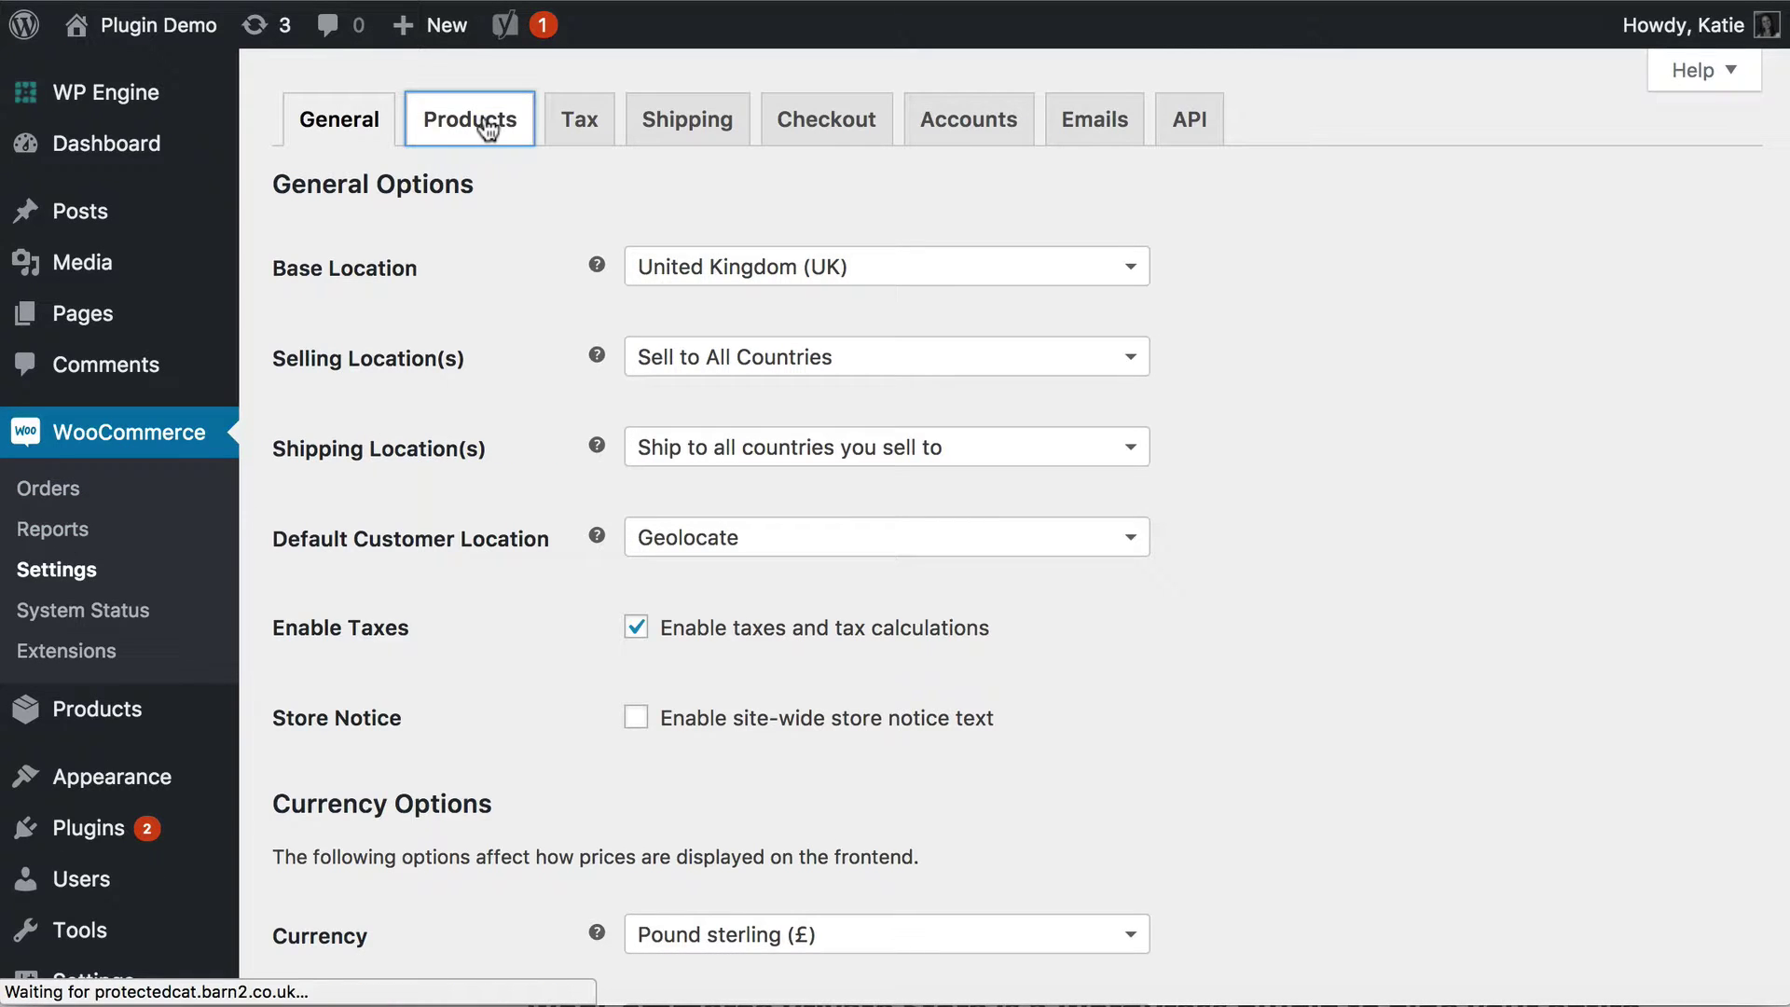
pyautogui.click(935, 175)
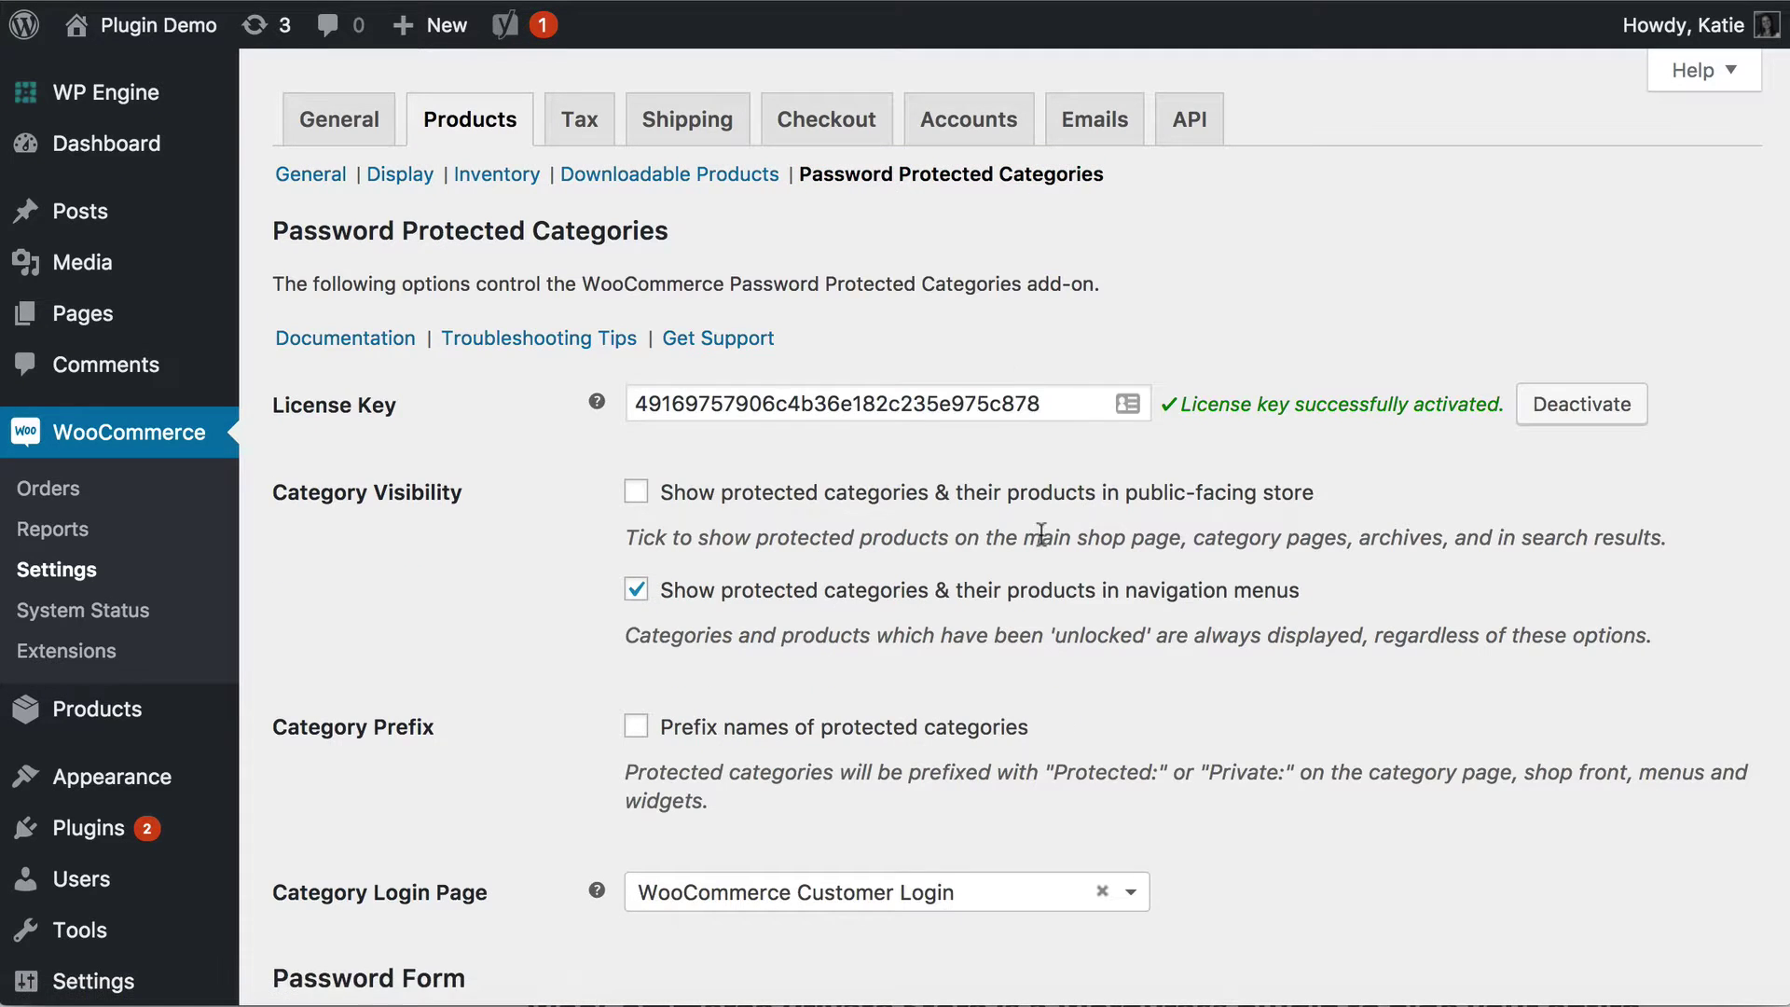
pyautogui.scroll(-1, 1042, 534)
pyautogui.scroll(-2, 731, 294)
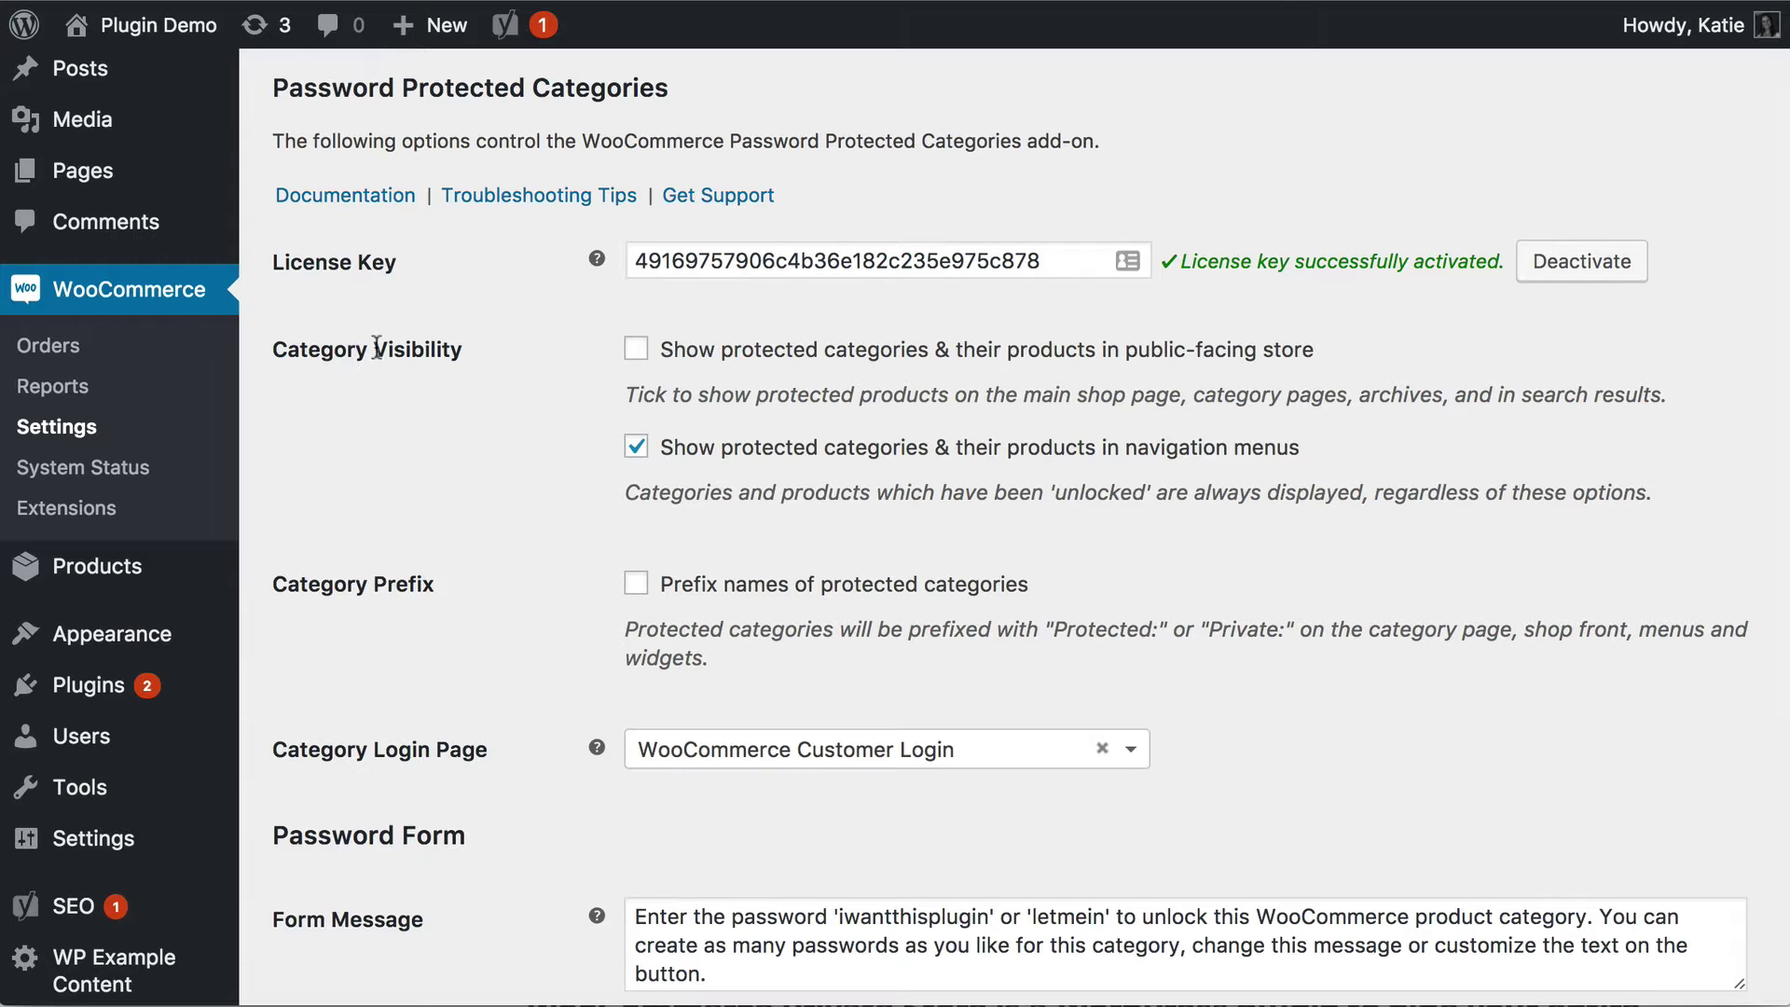
# Scroll to the password form options and select the Form Message text
pyautogui.scroll(-5, 601, 410)
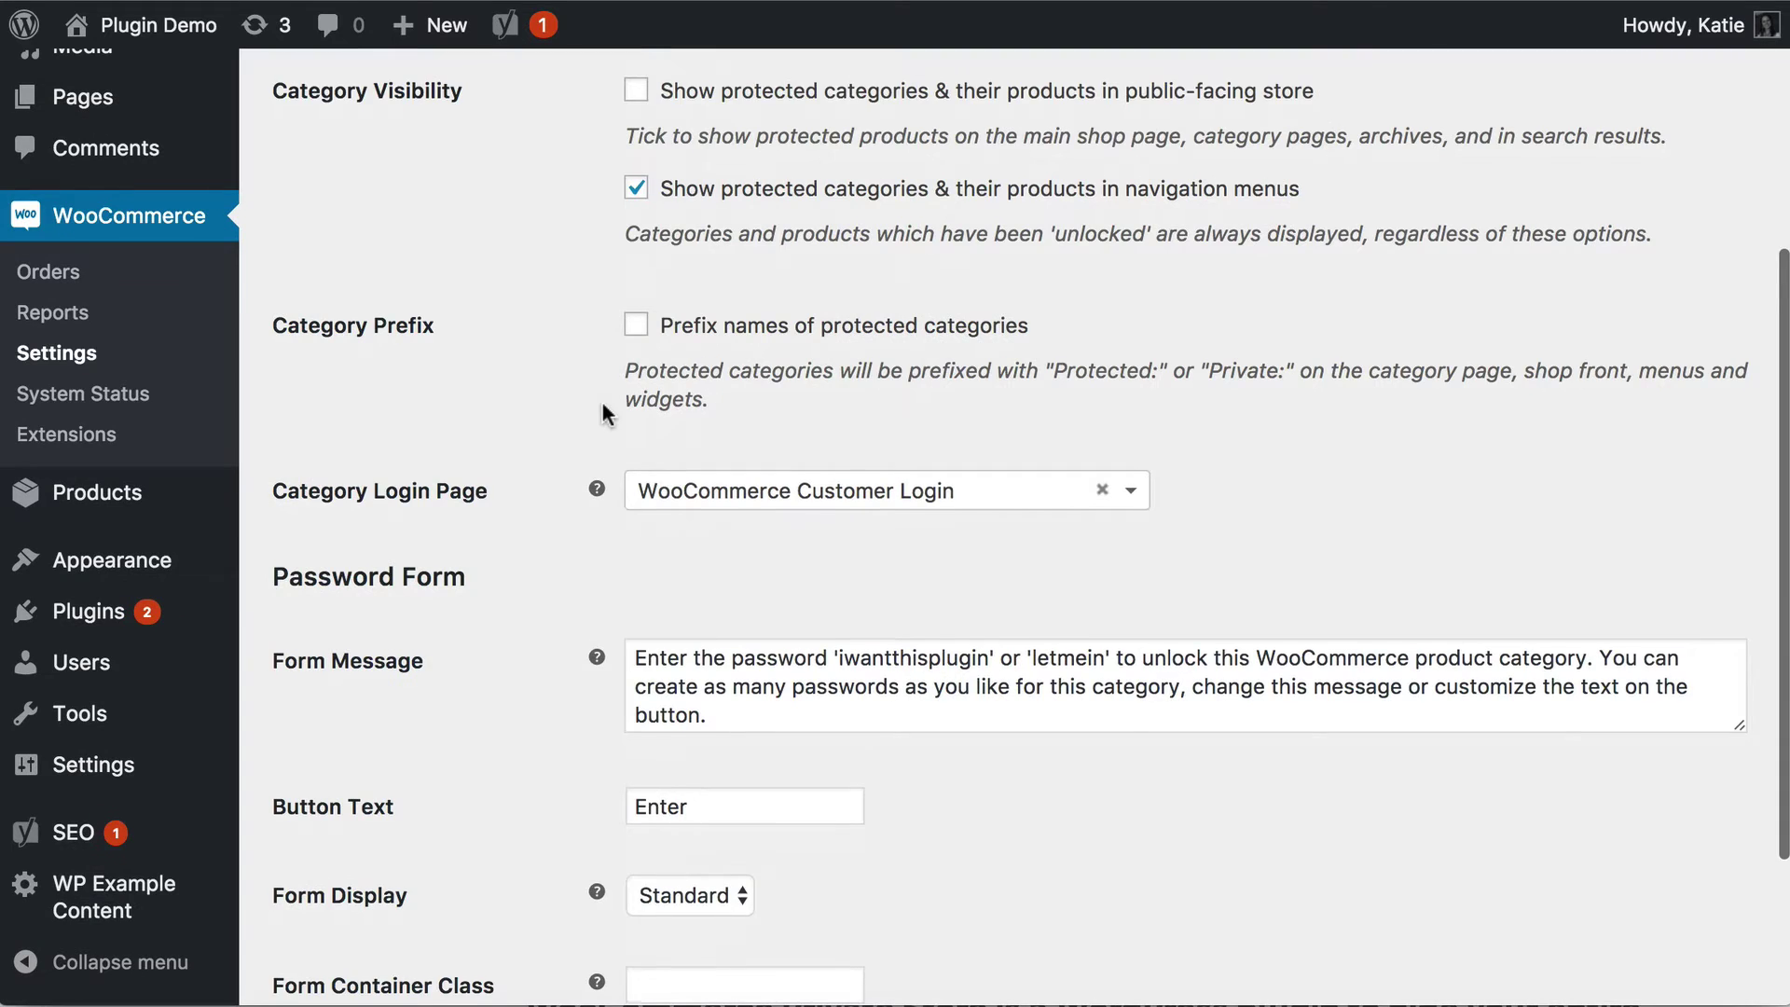
pyautogui.scroll(-2, 616, 392)
pyautogui.scroll(-3, 666, 373)
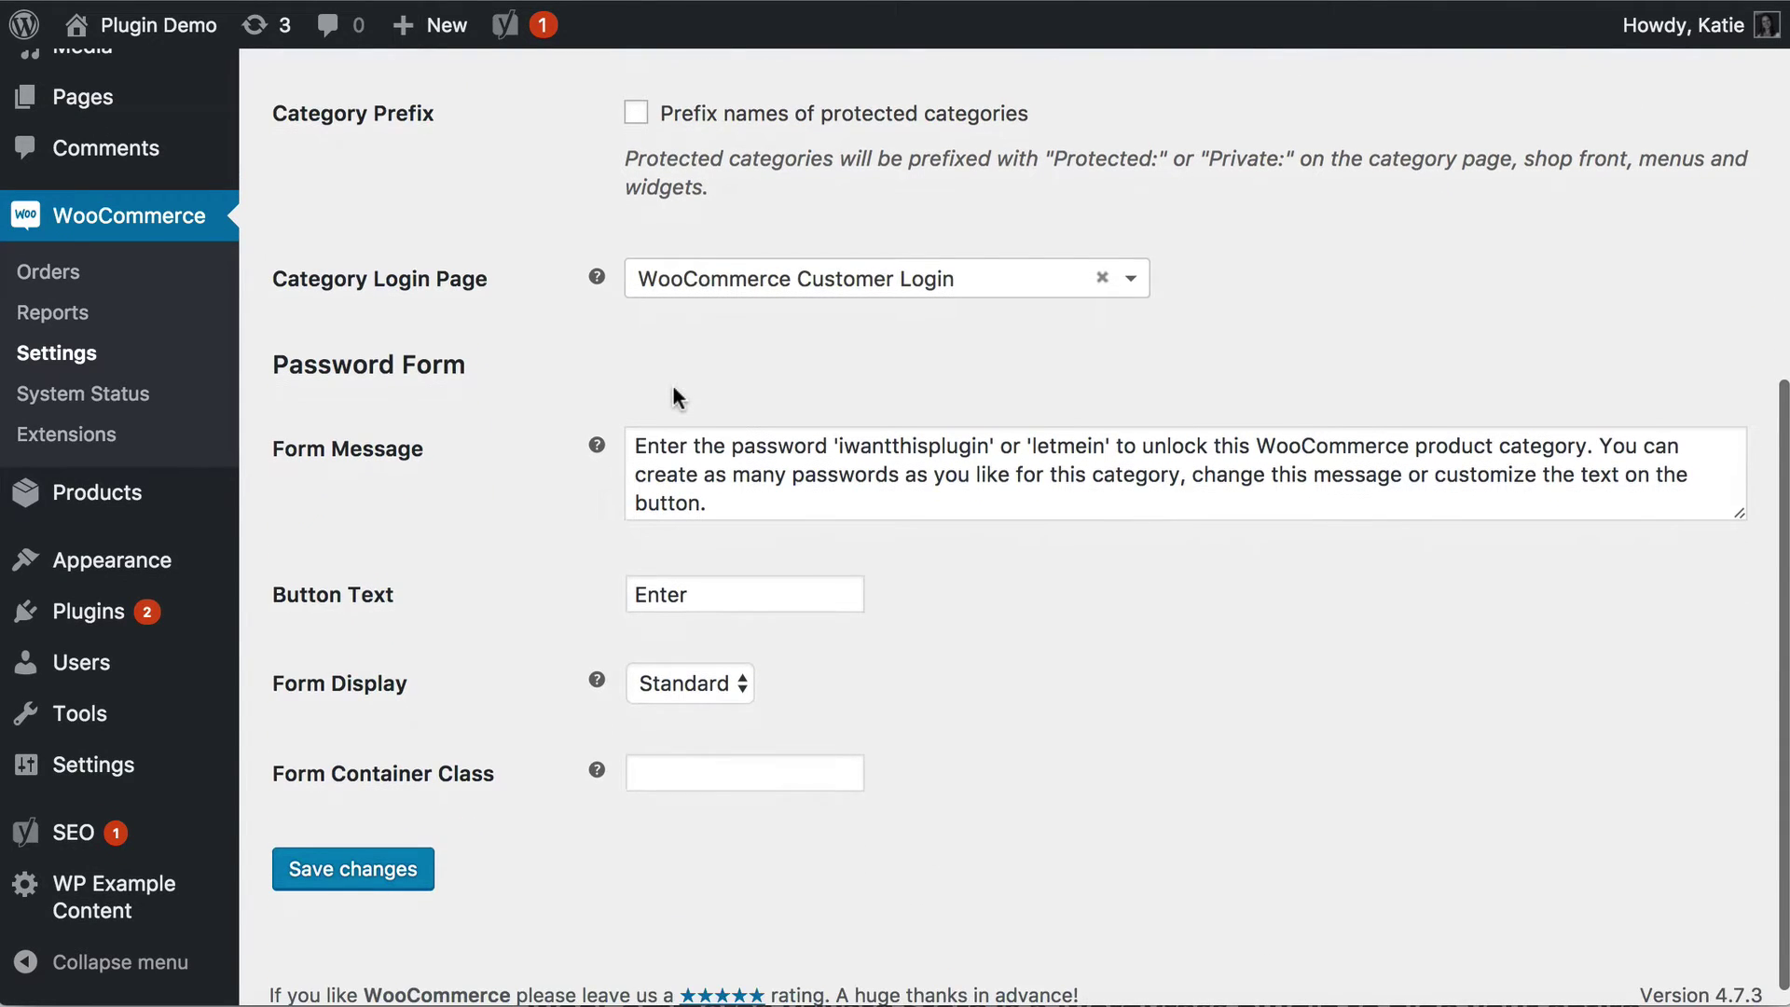
pyautogui.tripleClick(768, 499)
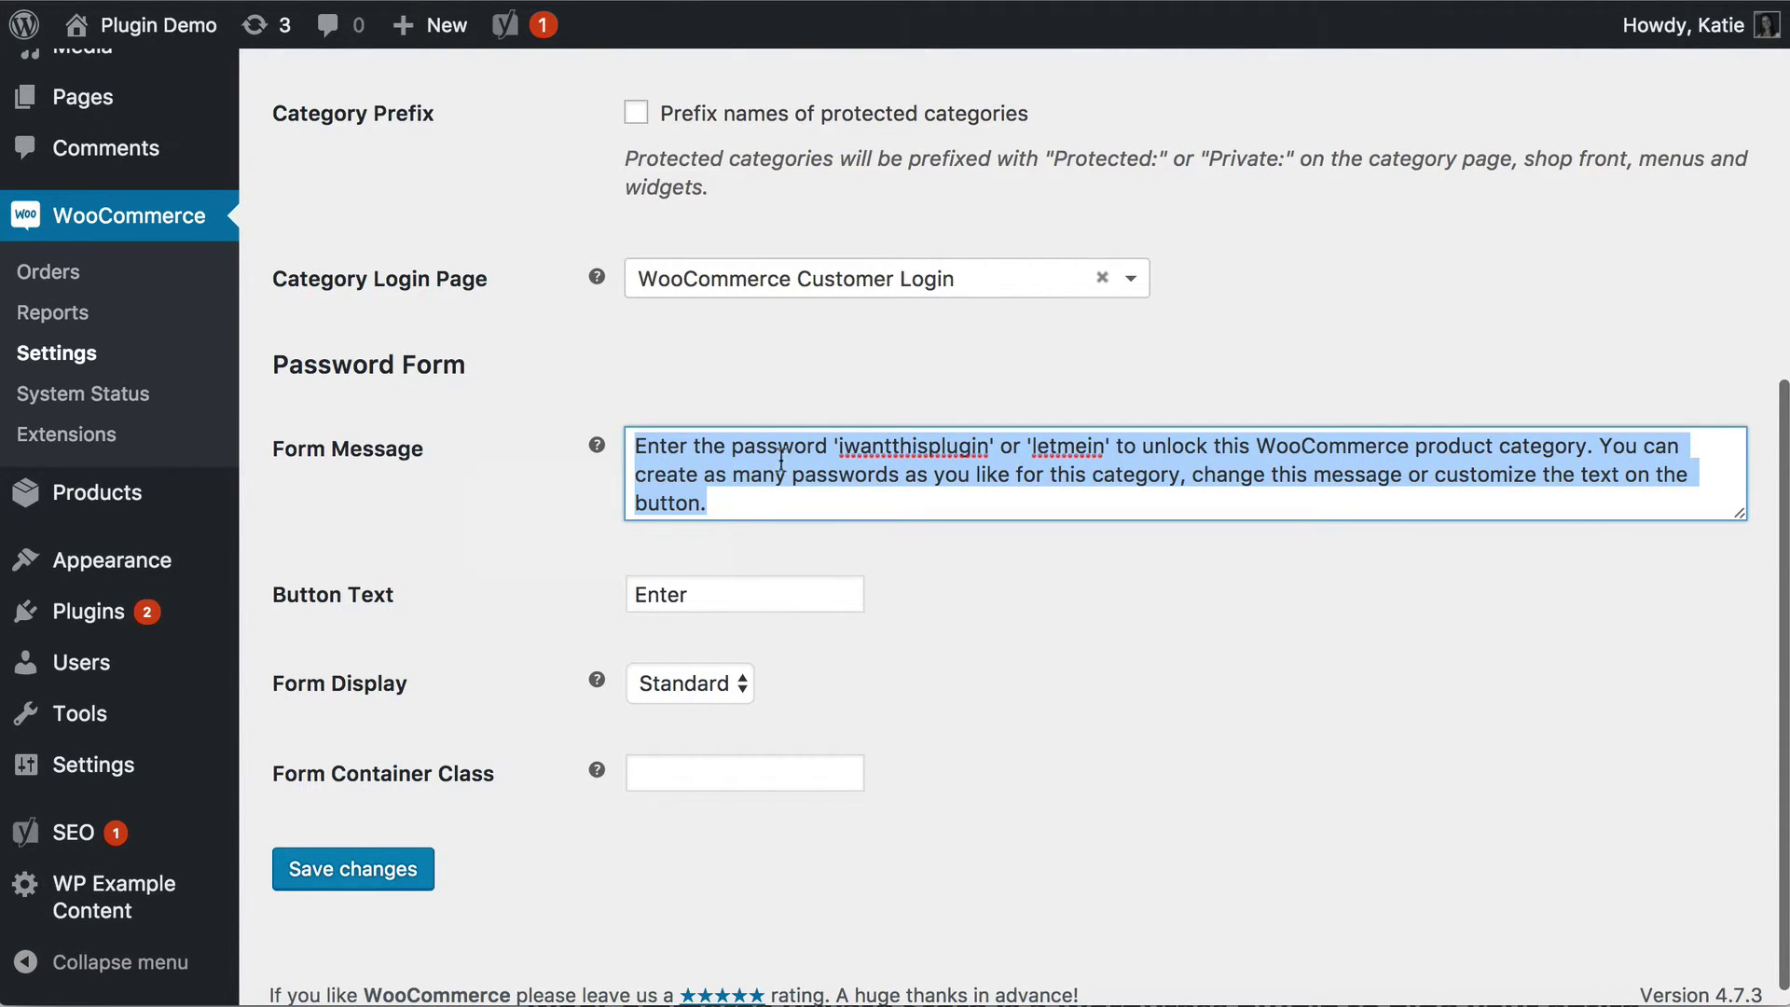
pyautogui.click(708, 504)
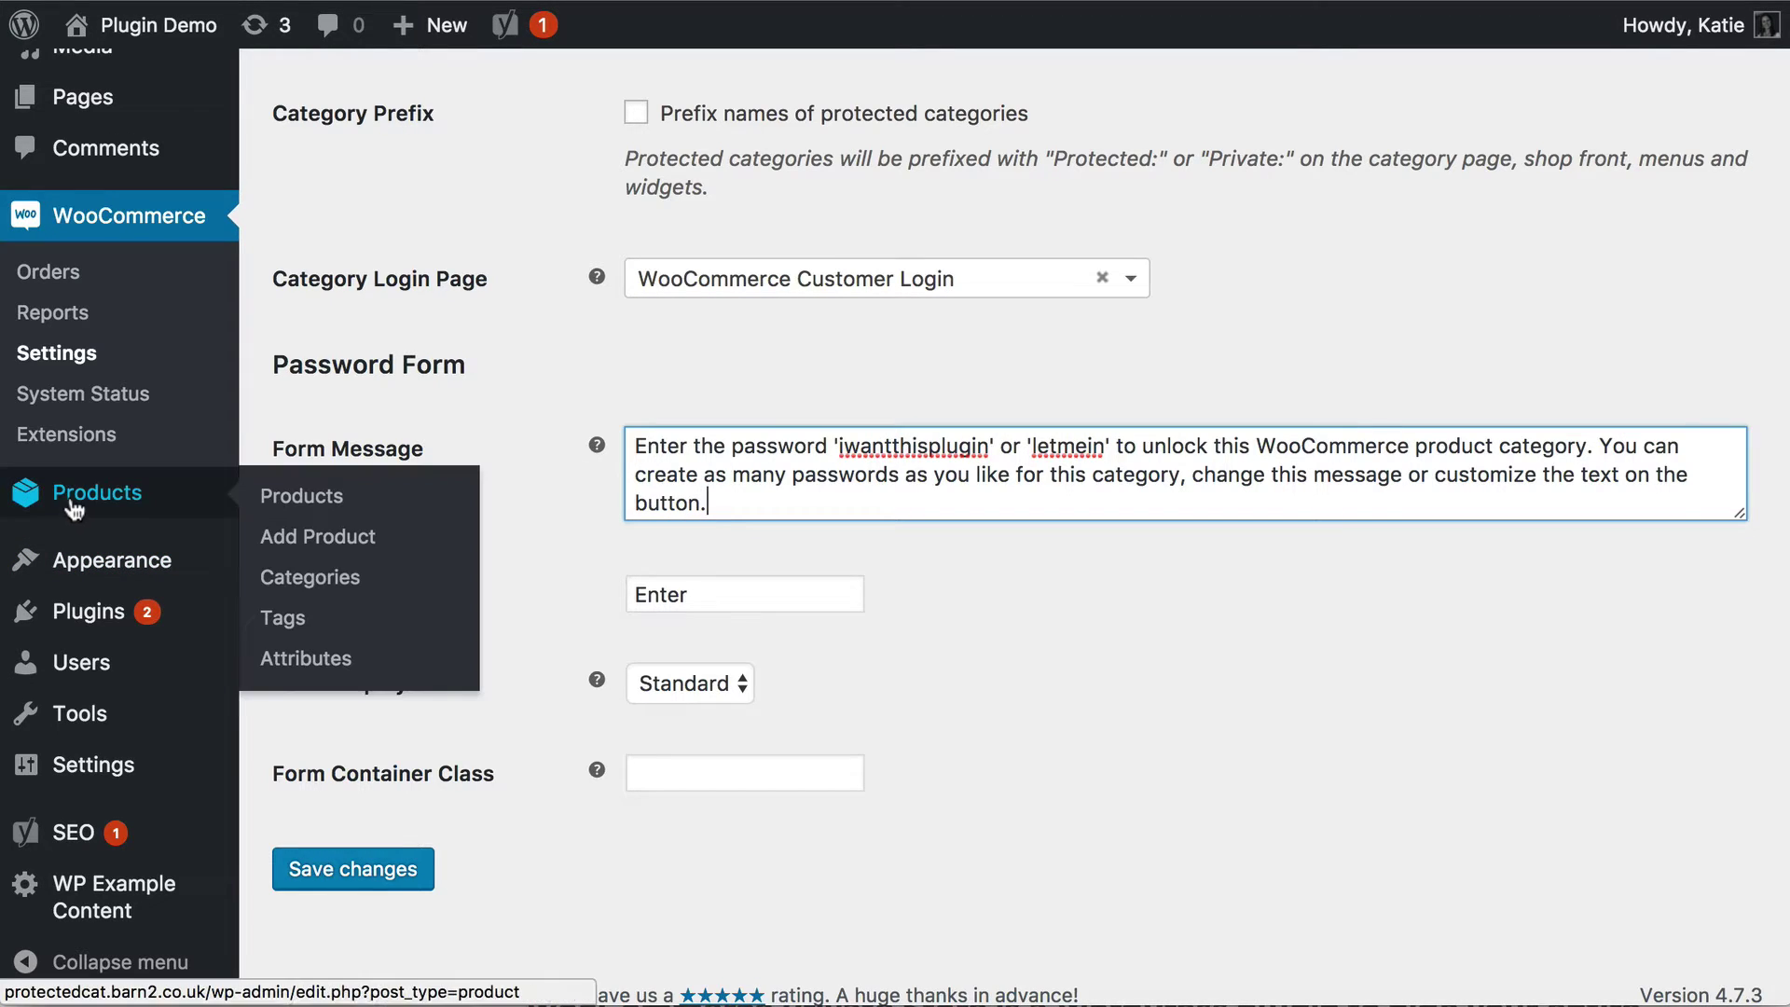
pyautogui.moveTo(96, 492)
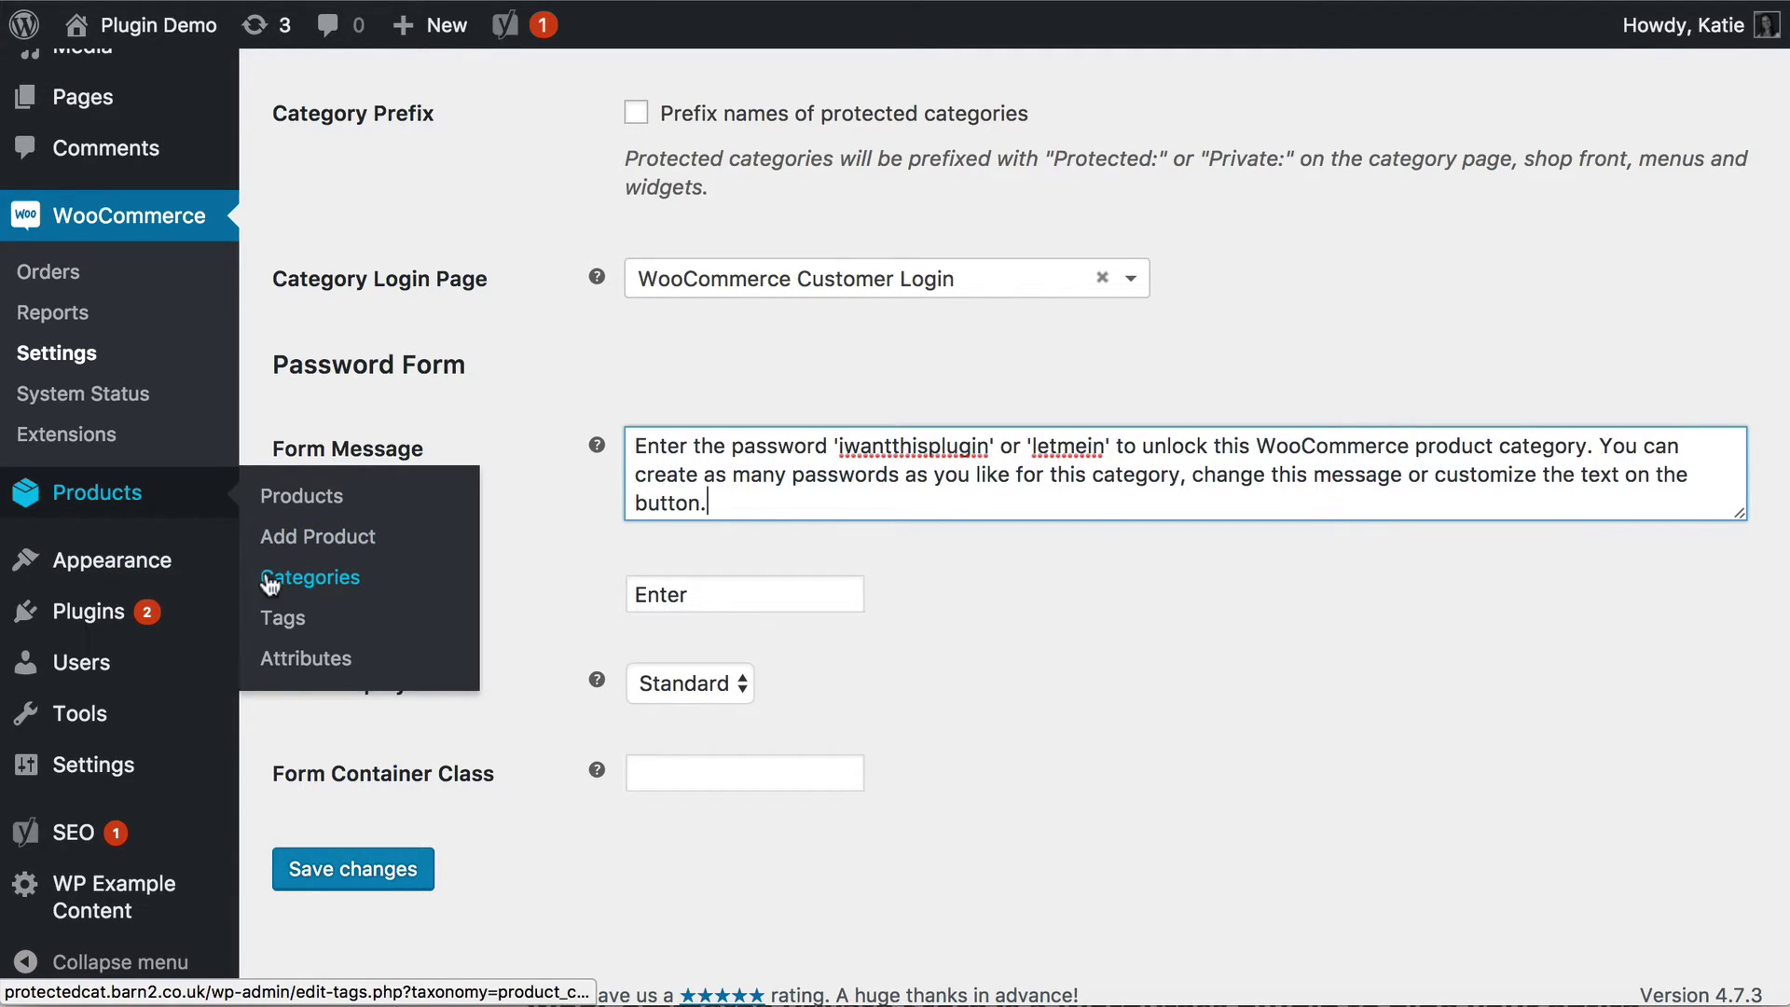
# Open Product Categories and set the new category's visibility to Password protected
pyautogui.click(322, 584)
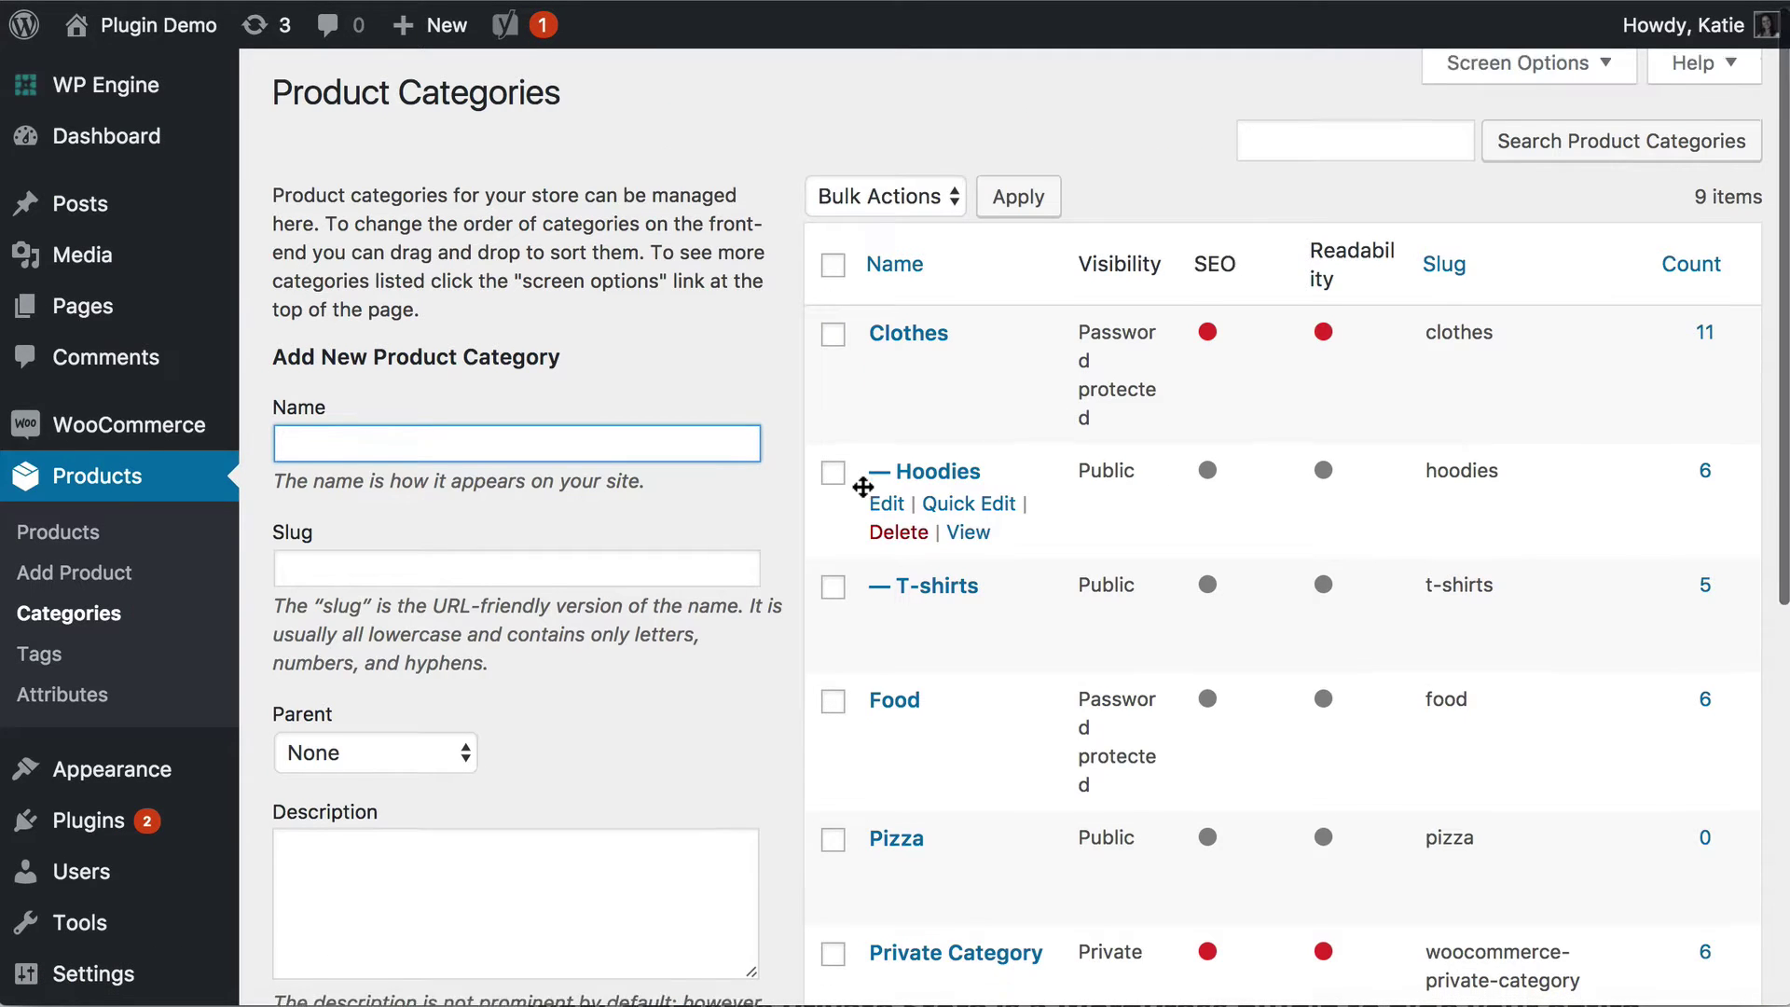
pyautogui.scroll(-3, 853, 471)
pyautogui.scroll(-5, 863, 485)
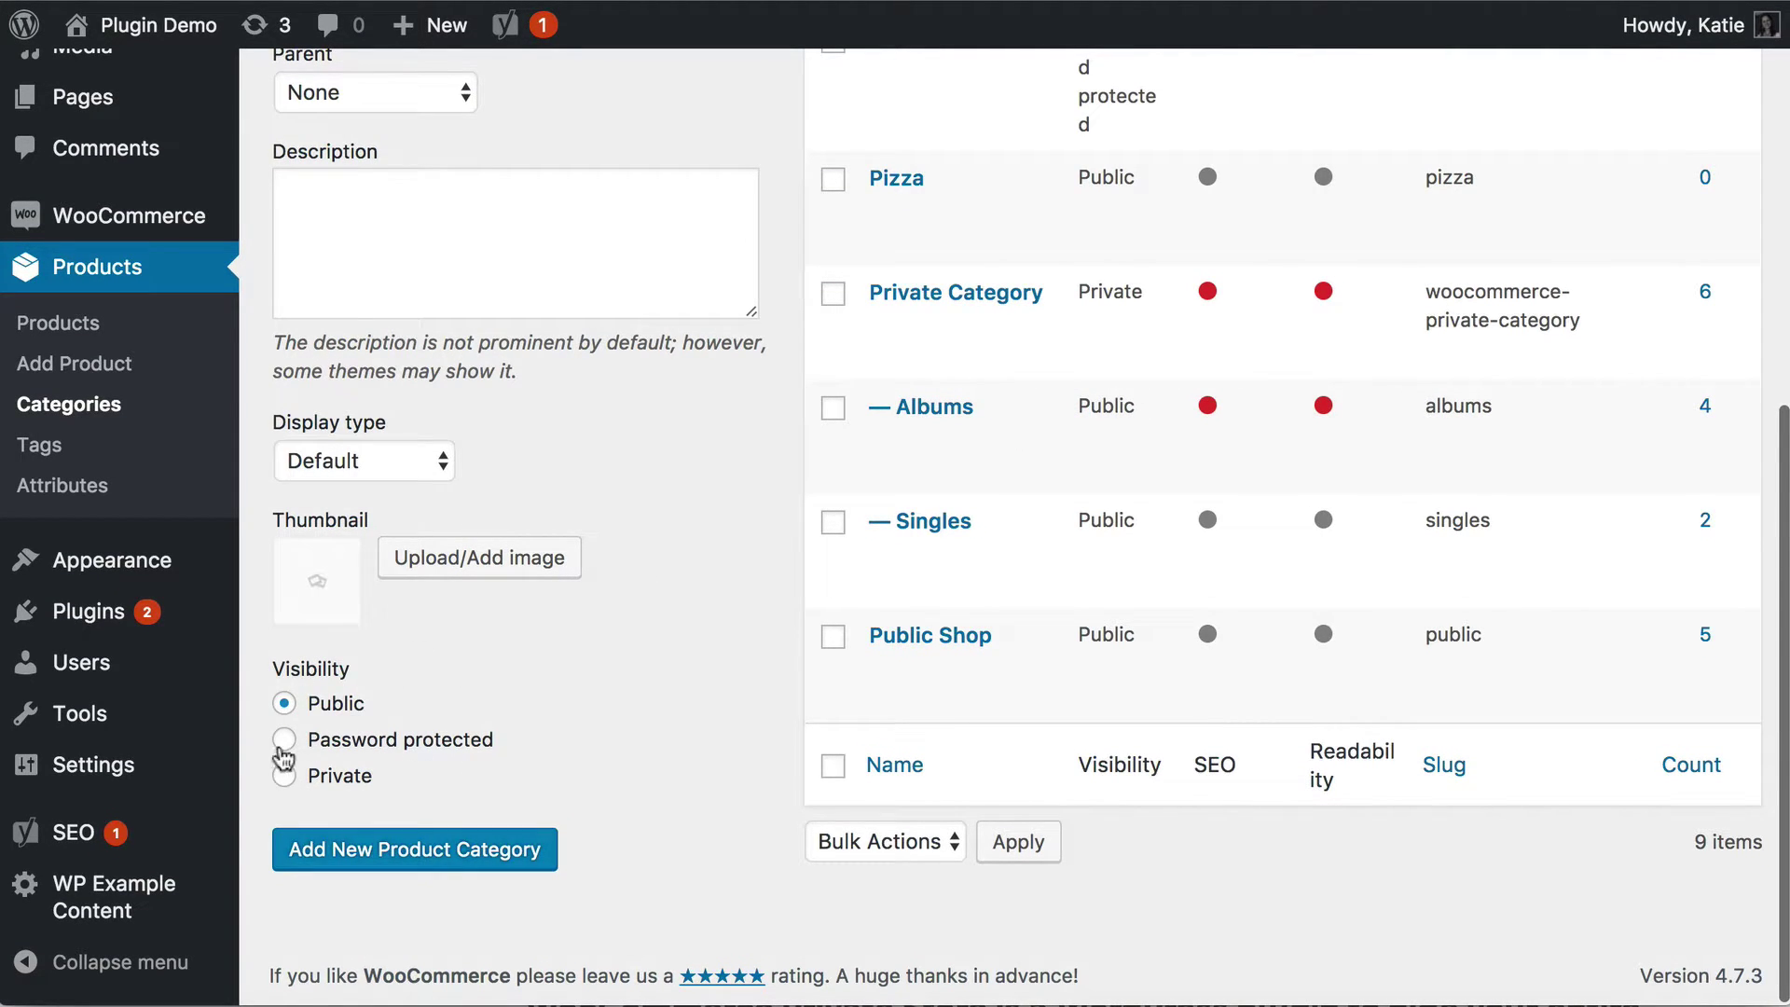
pyautogui.click(297, 743)
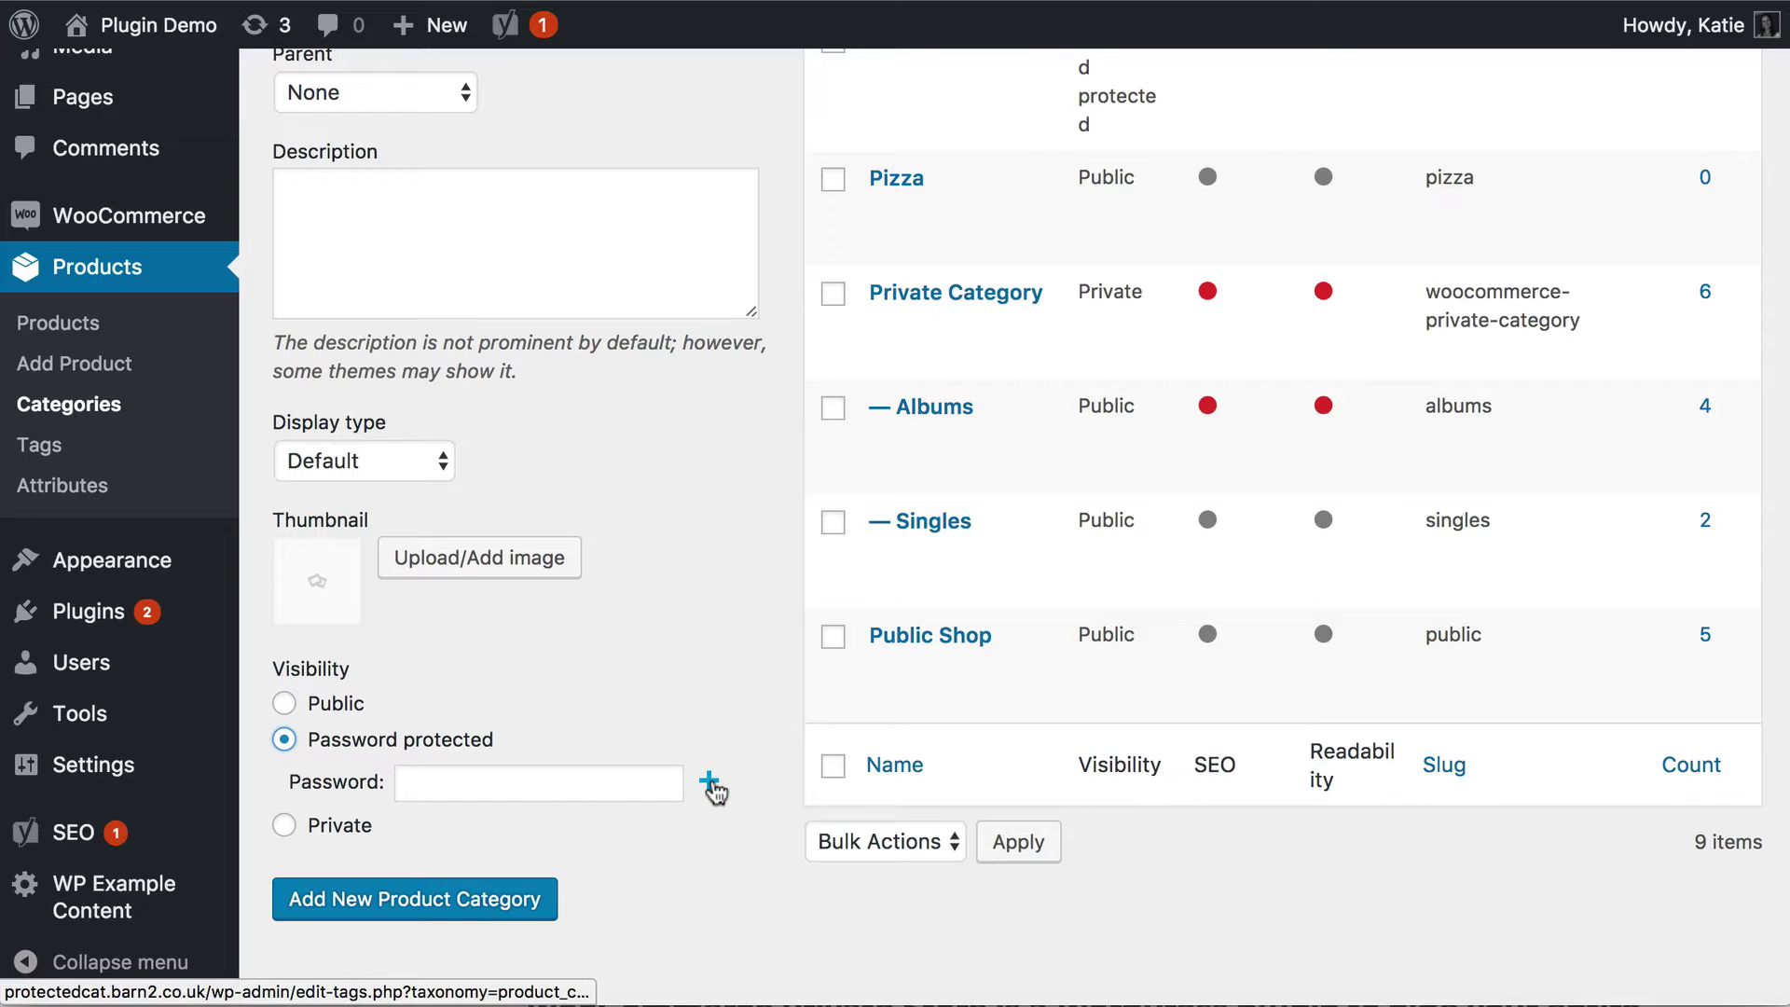
# Add then remove a second password field, and scroll the categories list showing Clothes and Food
pyautogui.click(711, 786)
pyautogui.click(735, 826)
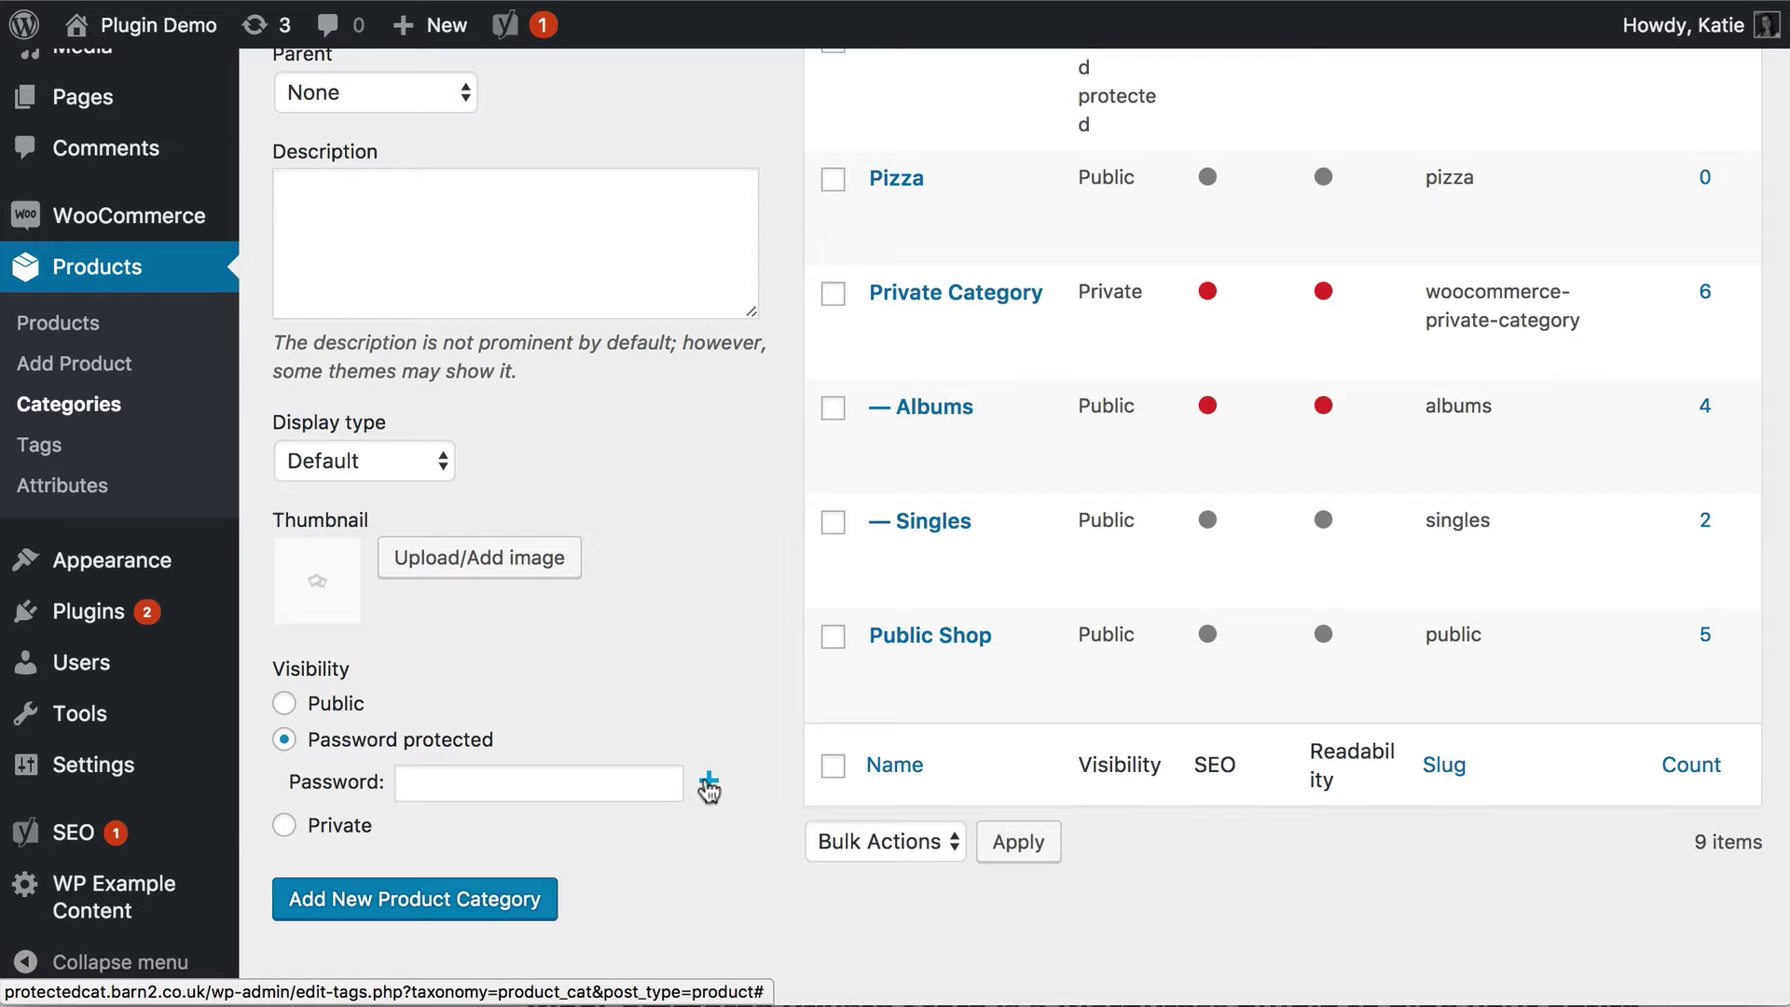
pyautogui.scroll(5, 709, 790)
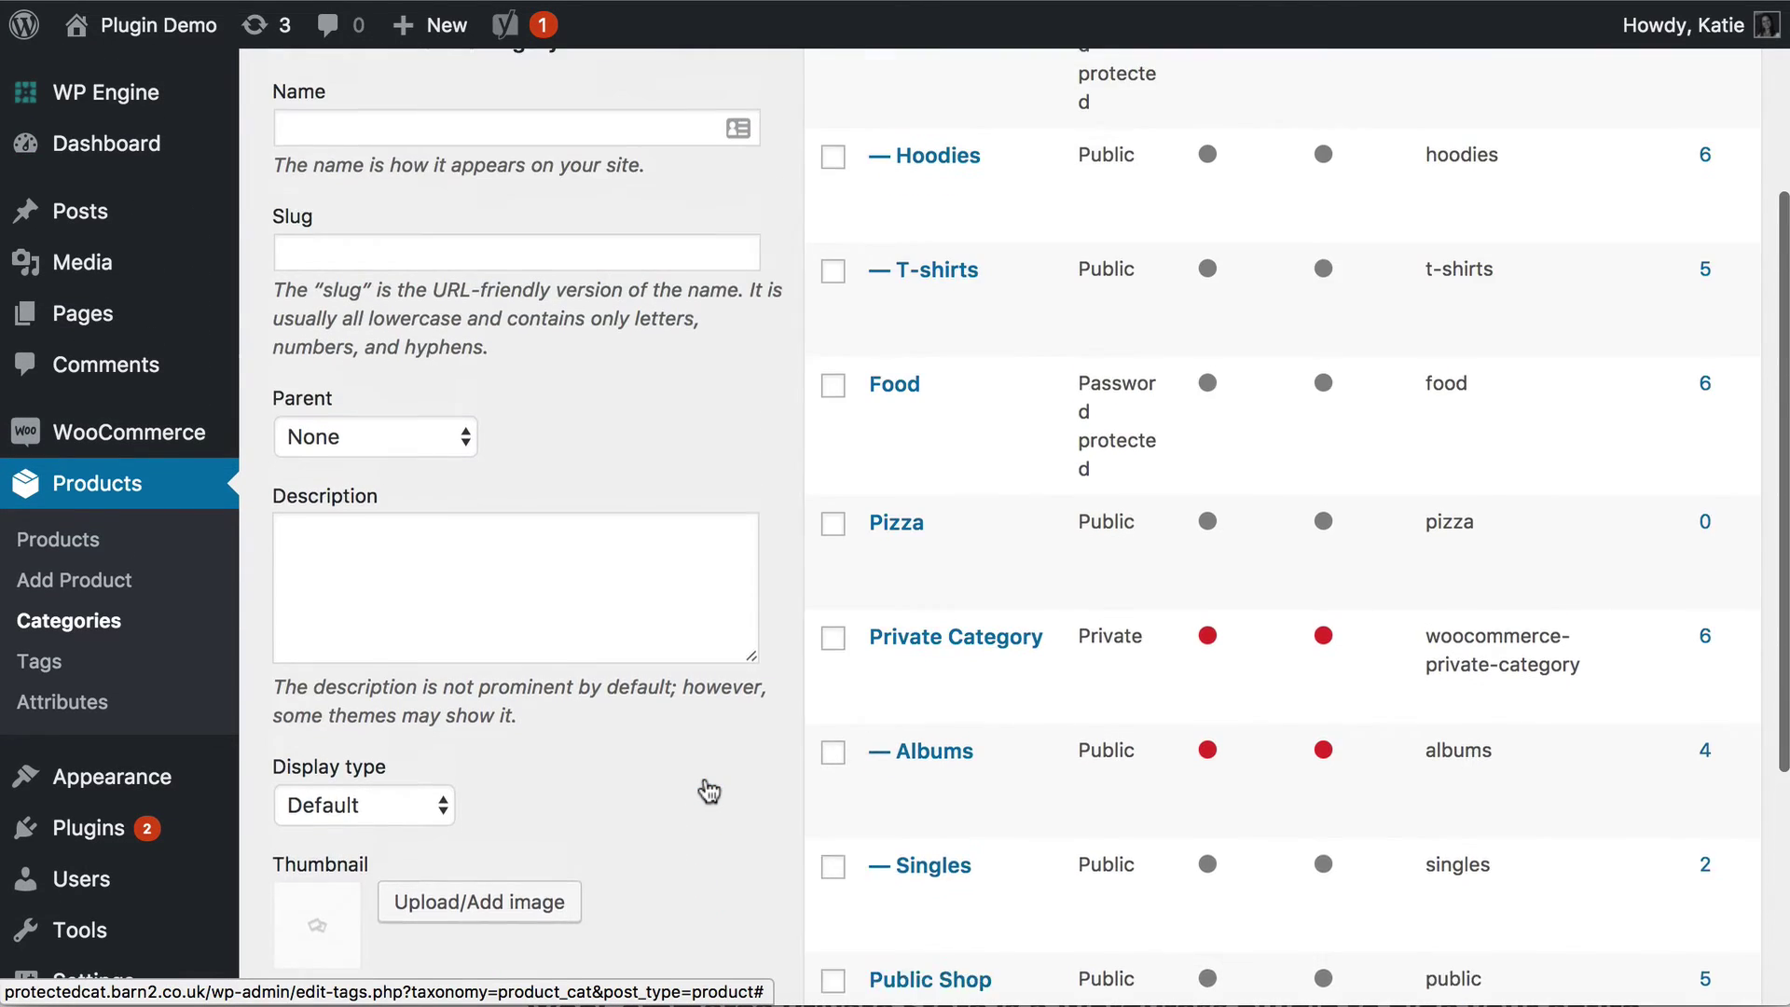
pyautogui.scroll(2, 709, 789)
pyautogui.scroll(2, 709, 790)
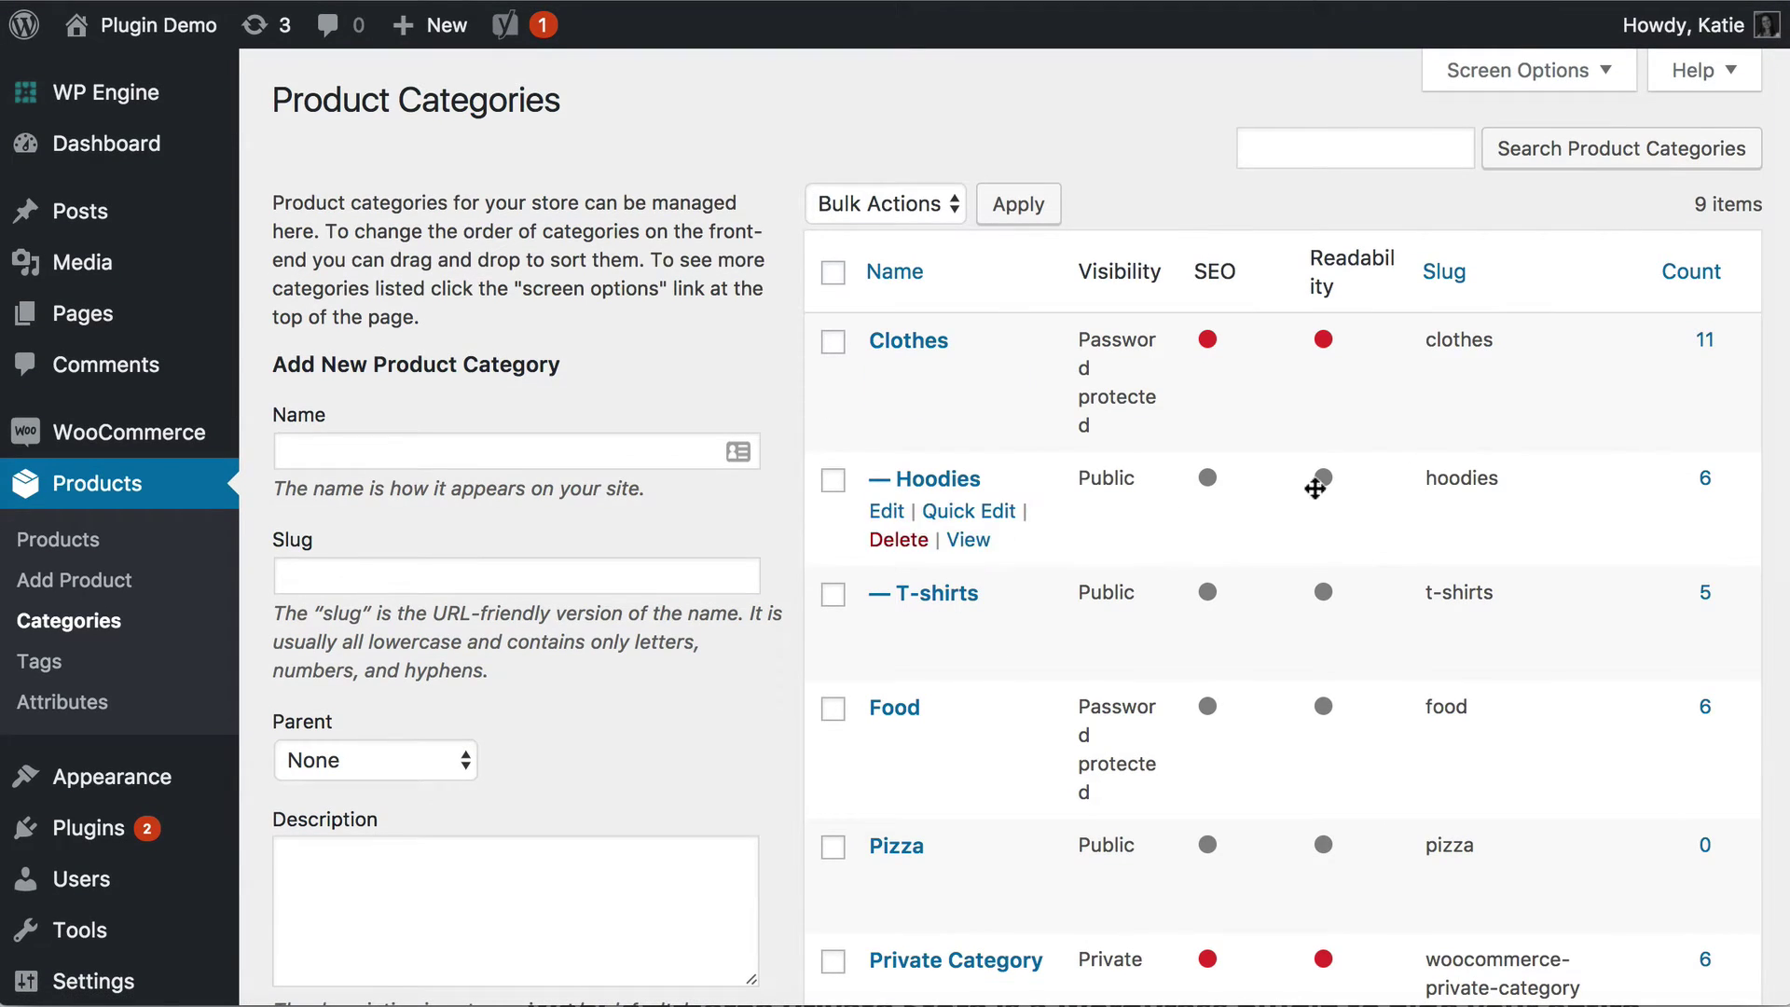
pyautogui.moveTo(937, 155)
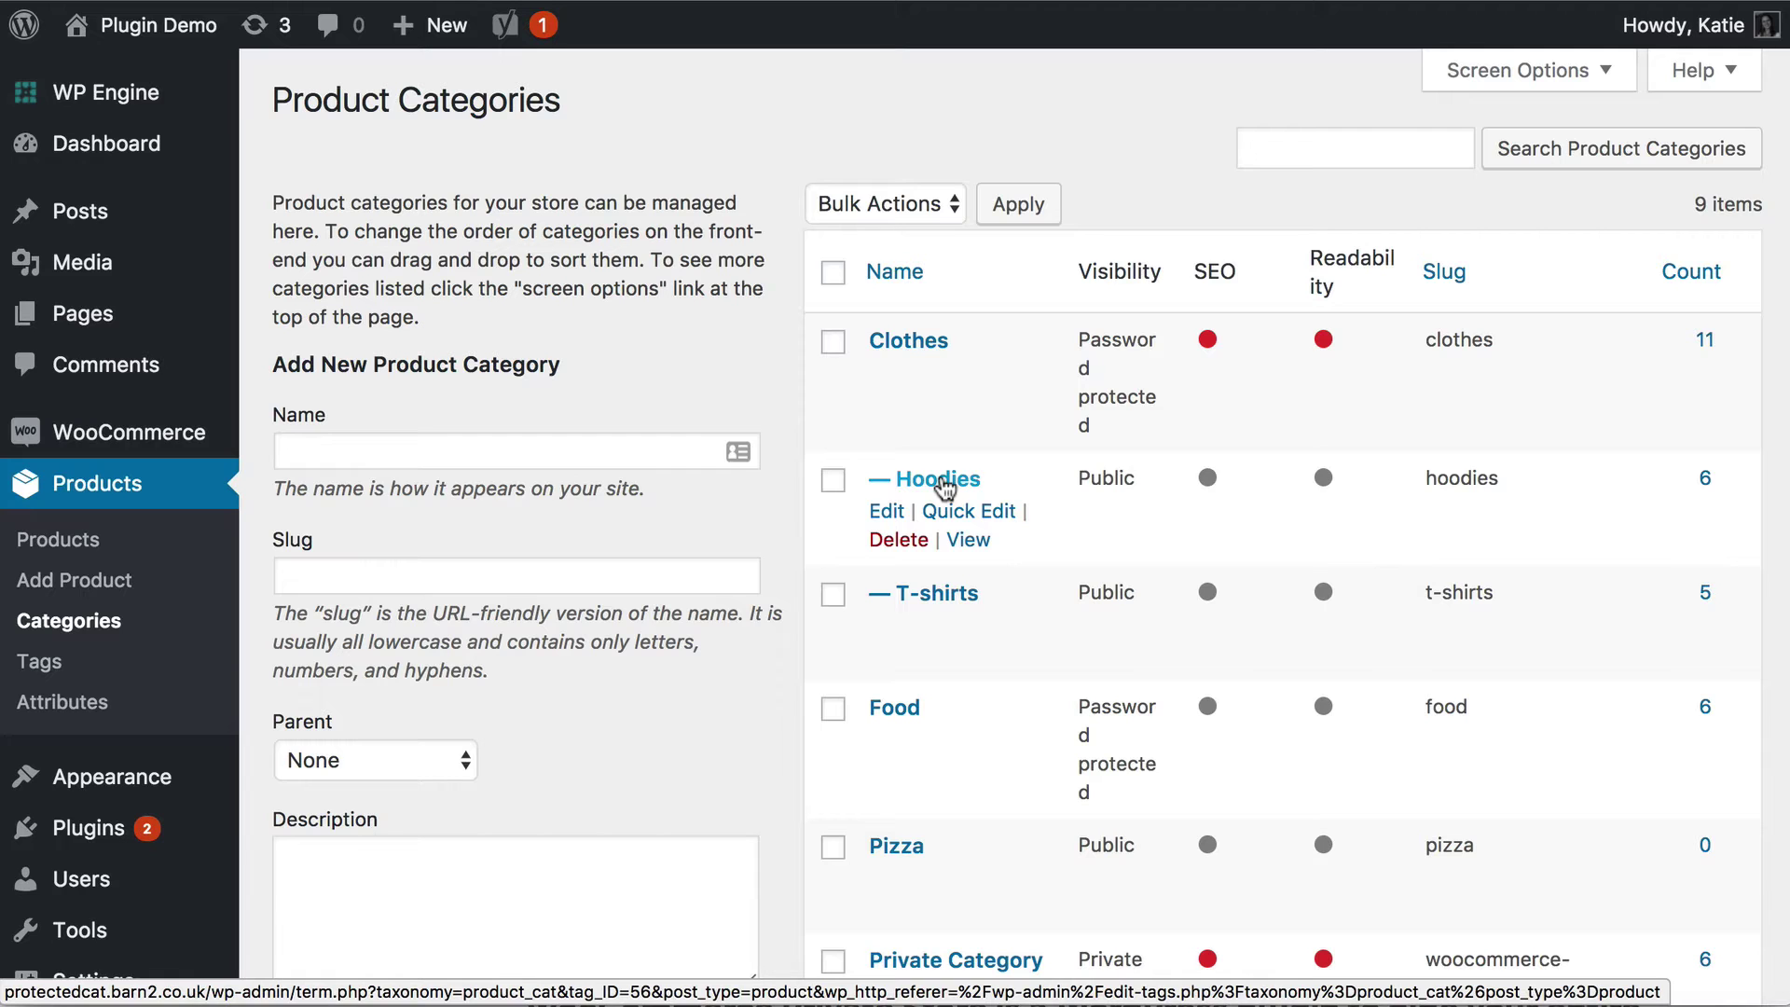
pyautogui.scroll(-5, 1046, 589)
pyautogui.scroll(-3, 1046, 587)
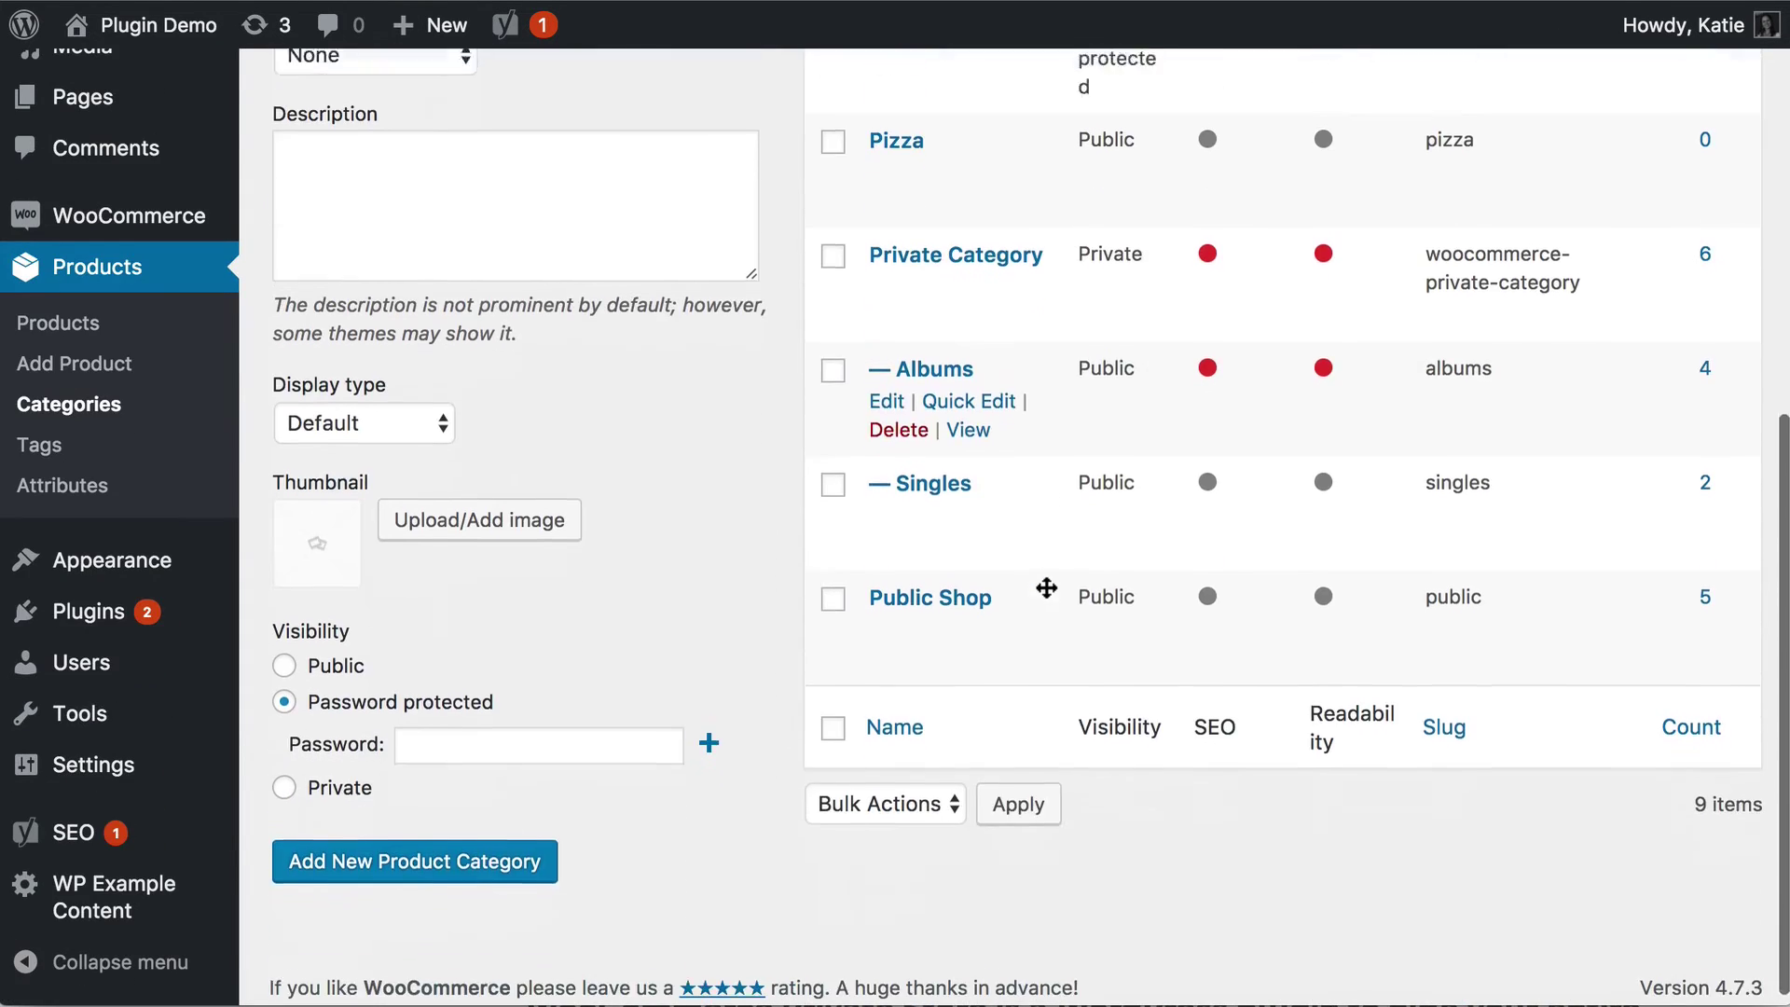
pyautogui.scroll(-1, 1046, 587)
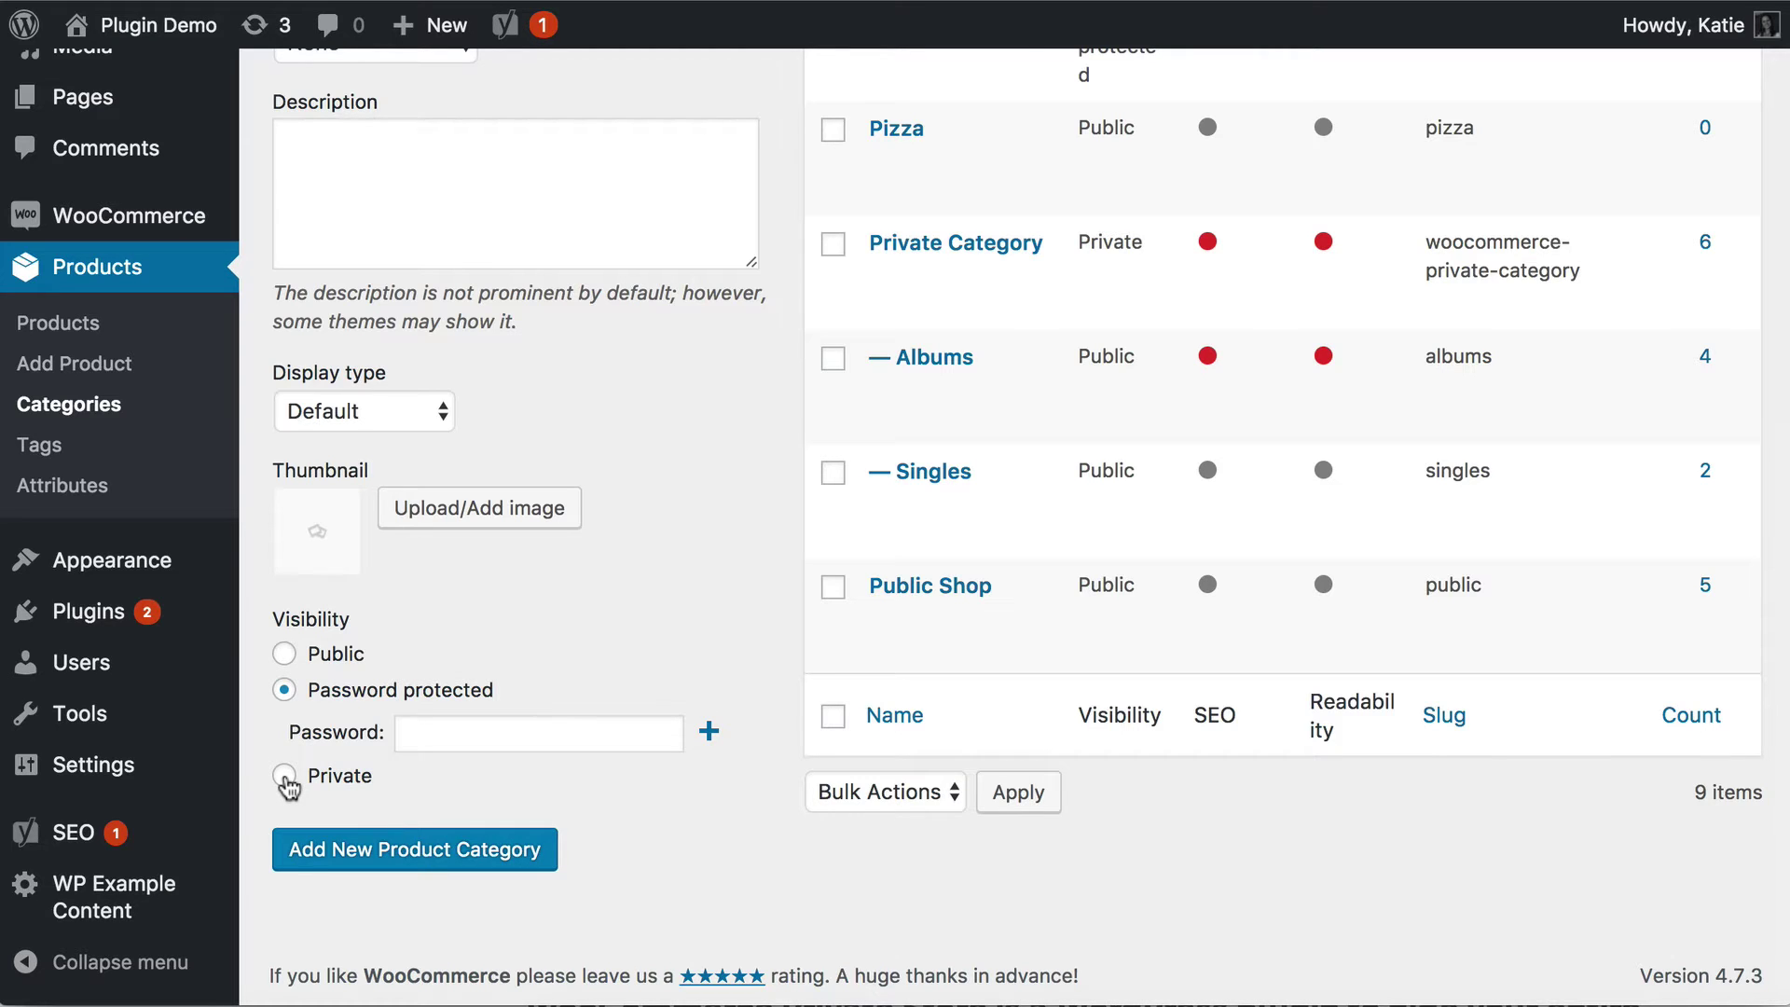
# Set the new product category's visibility to Private rather than Password protected
pyautogui.click(287, 781)
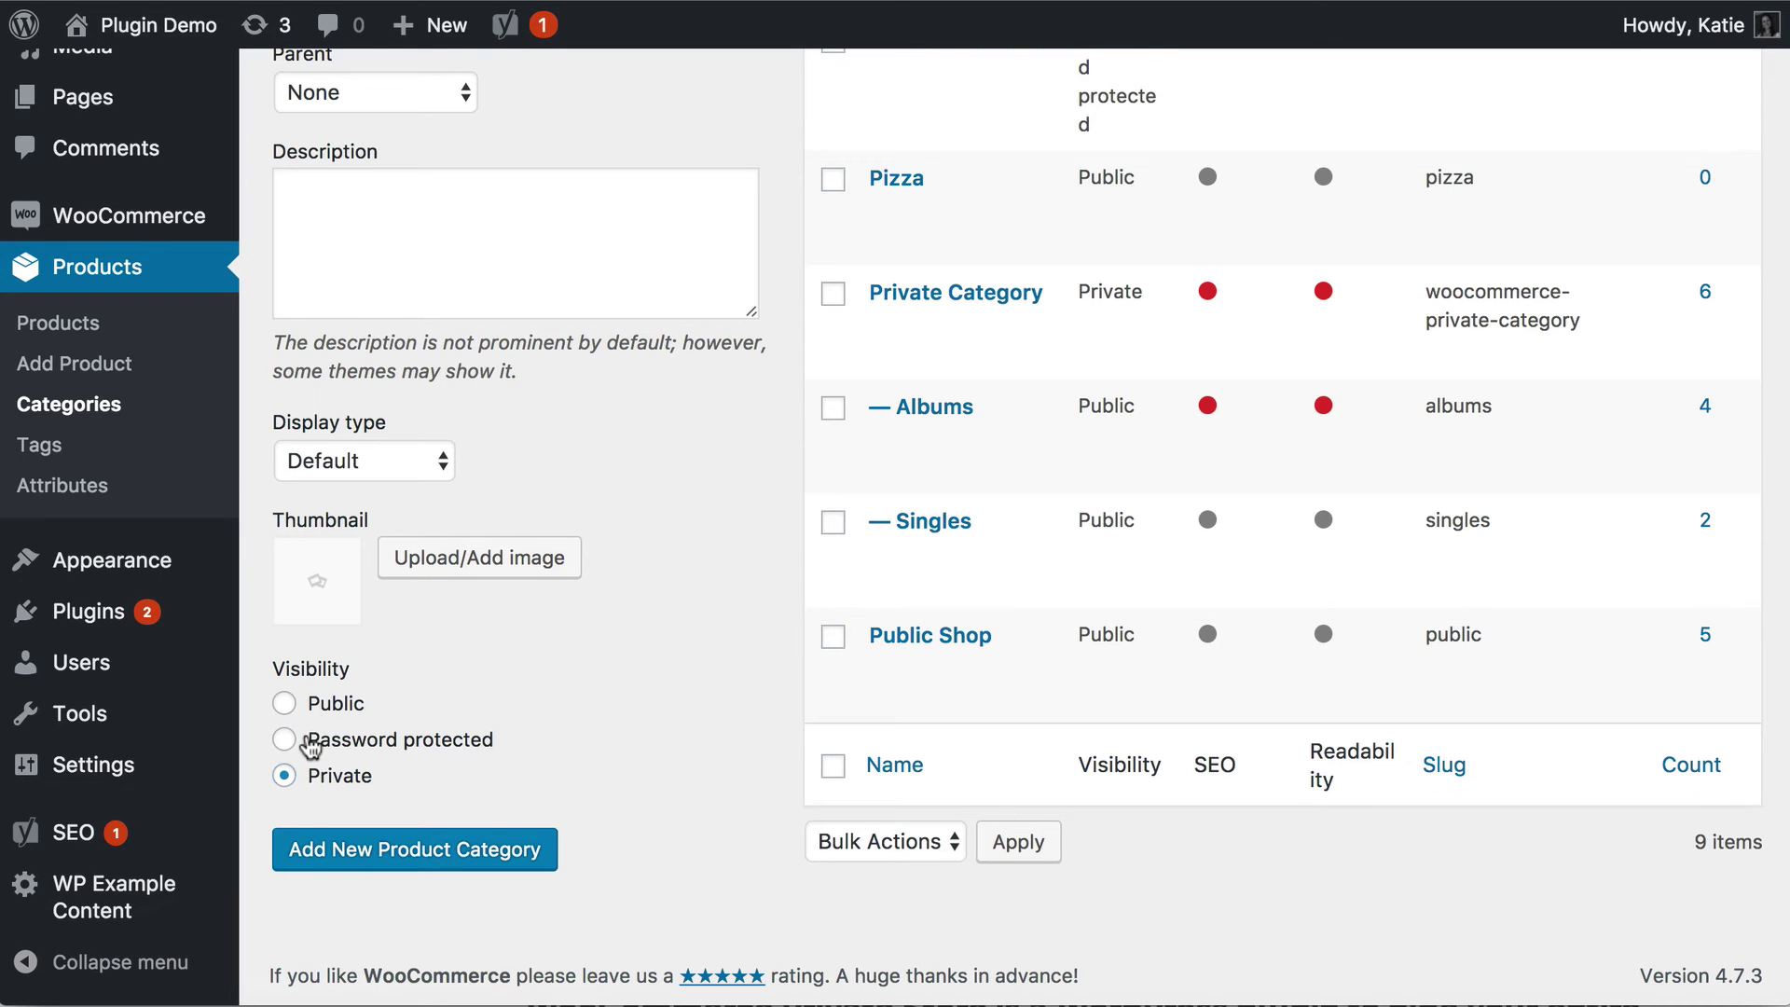
pyautogui.click(308, 742)
pyautogui.click(286, 775)
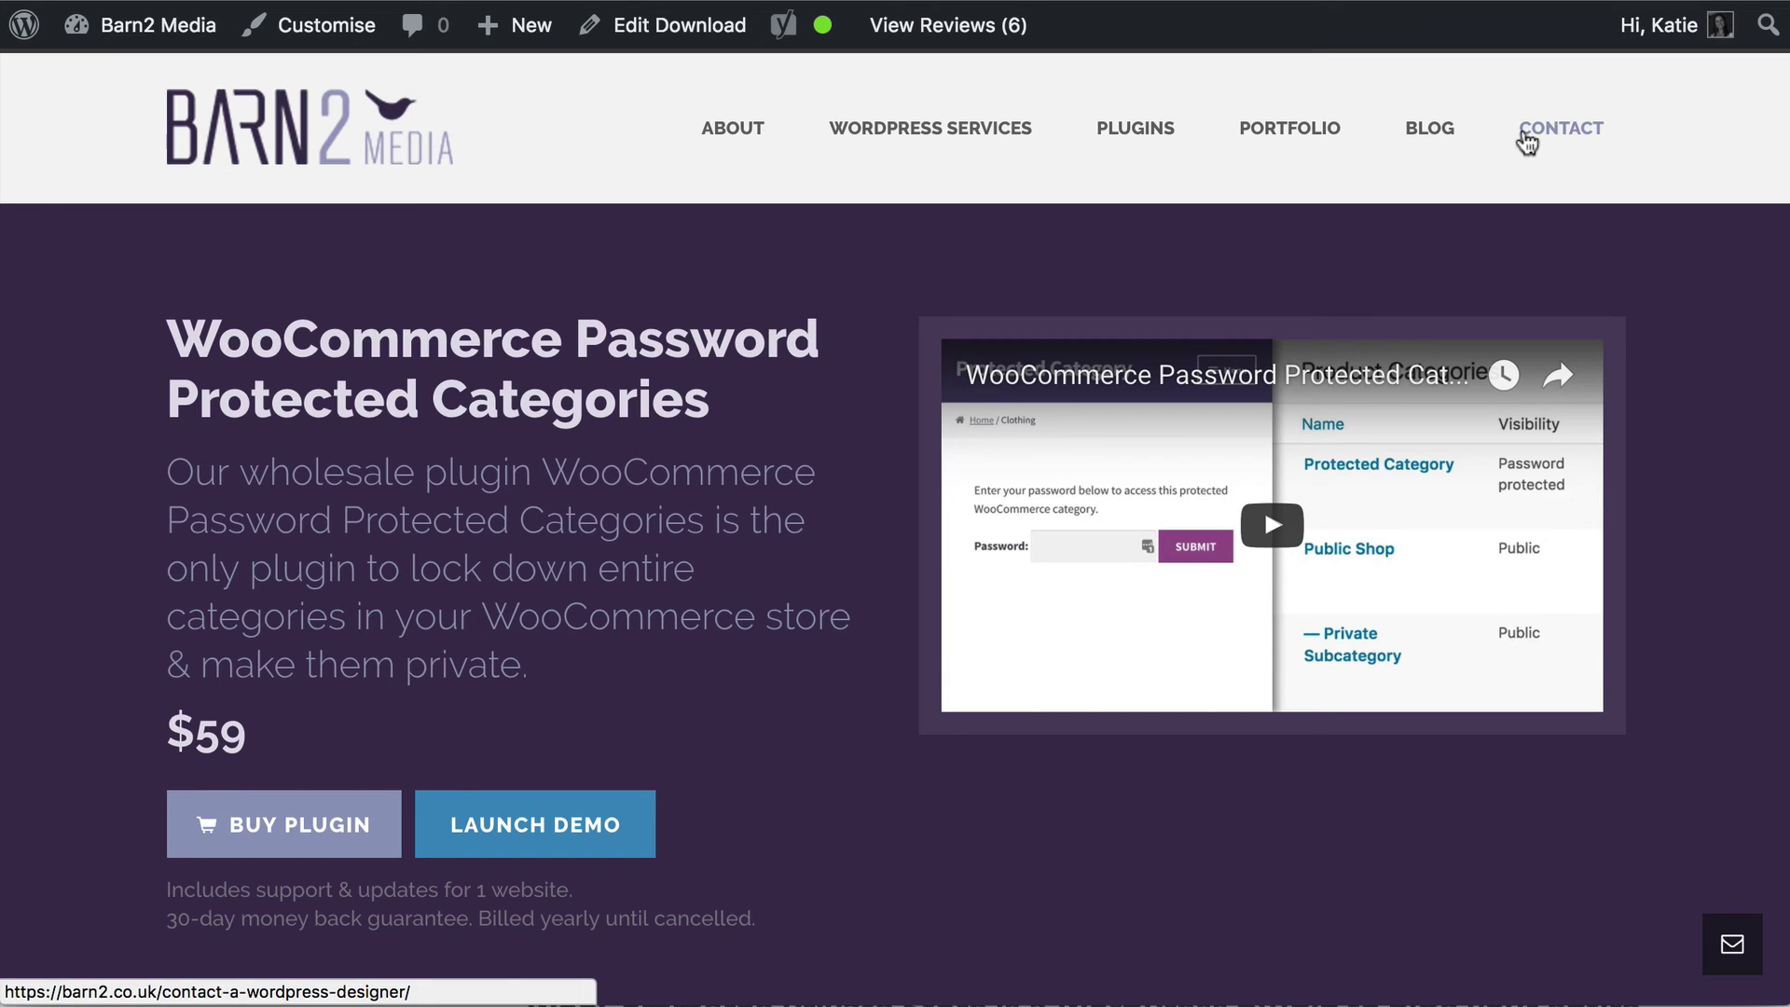
# Go to the Barn2 CONTACT page and scroll down to the enquiry form
pyautogui.click(1551, 132)
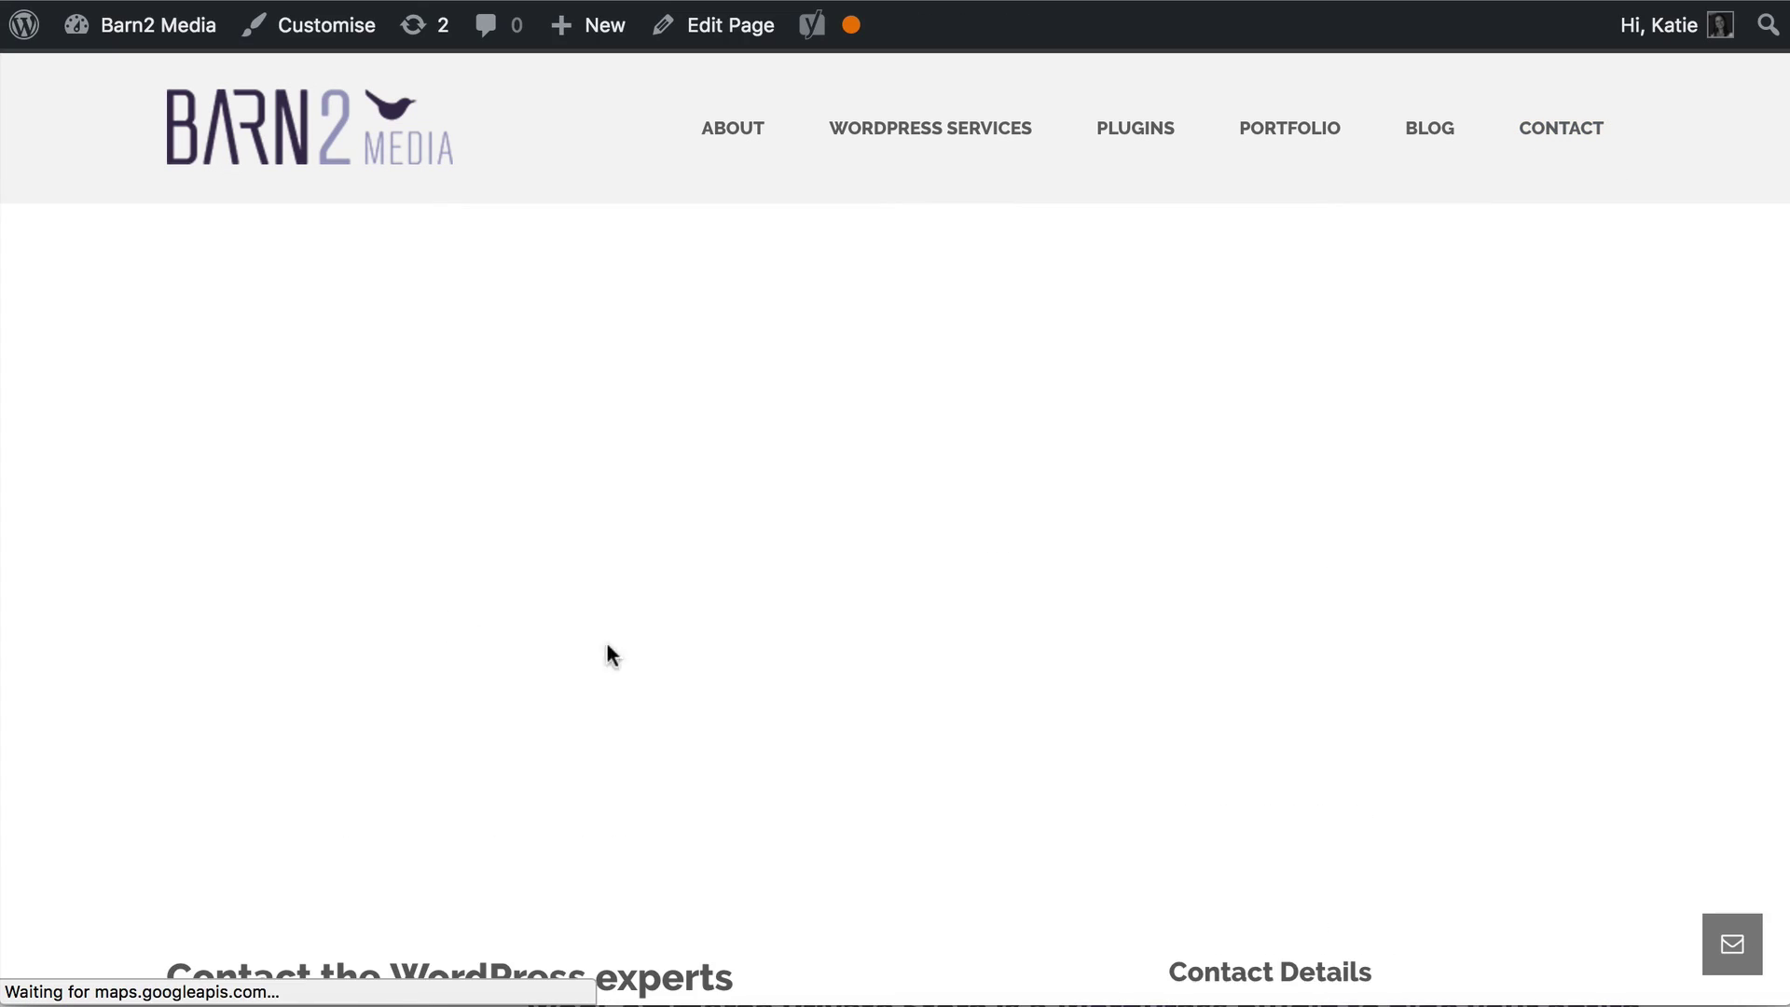
pyautogui.scroll(-5, 729, 621)
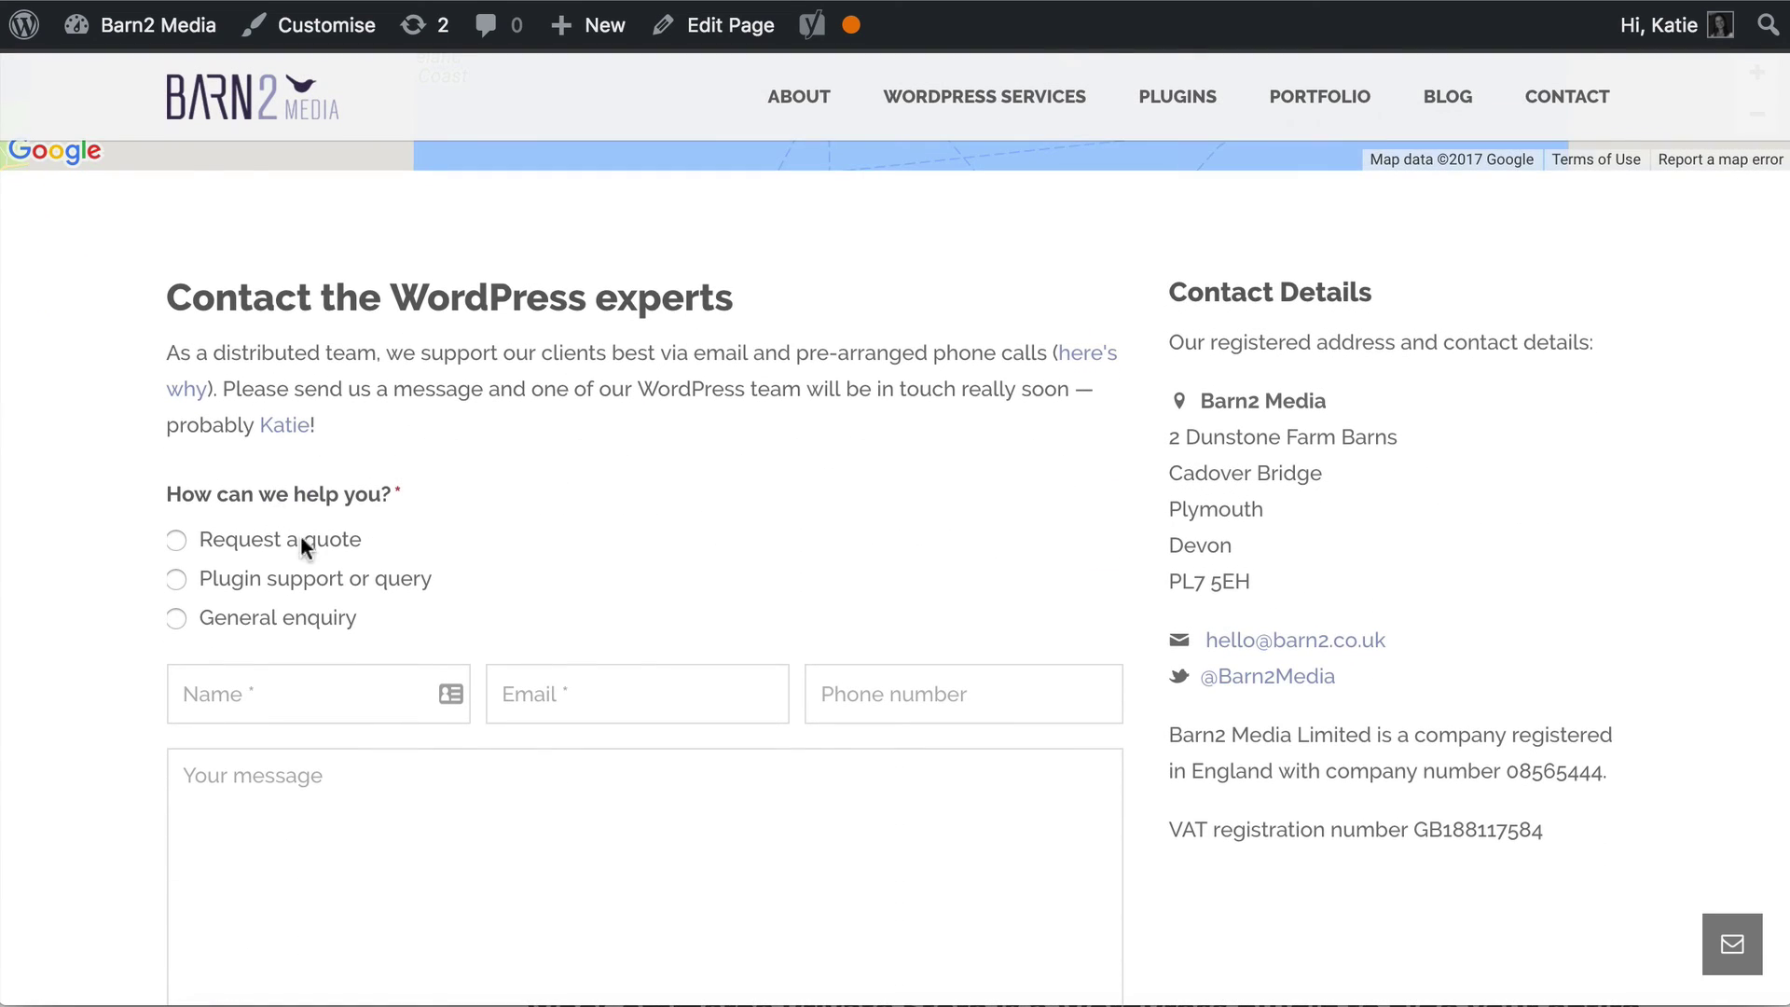
pyautogui.scroll(-1, 522, 567)
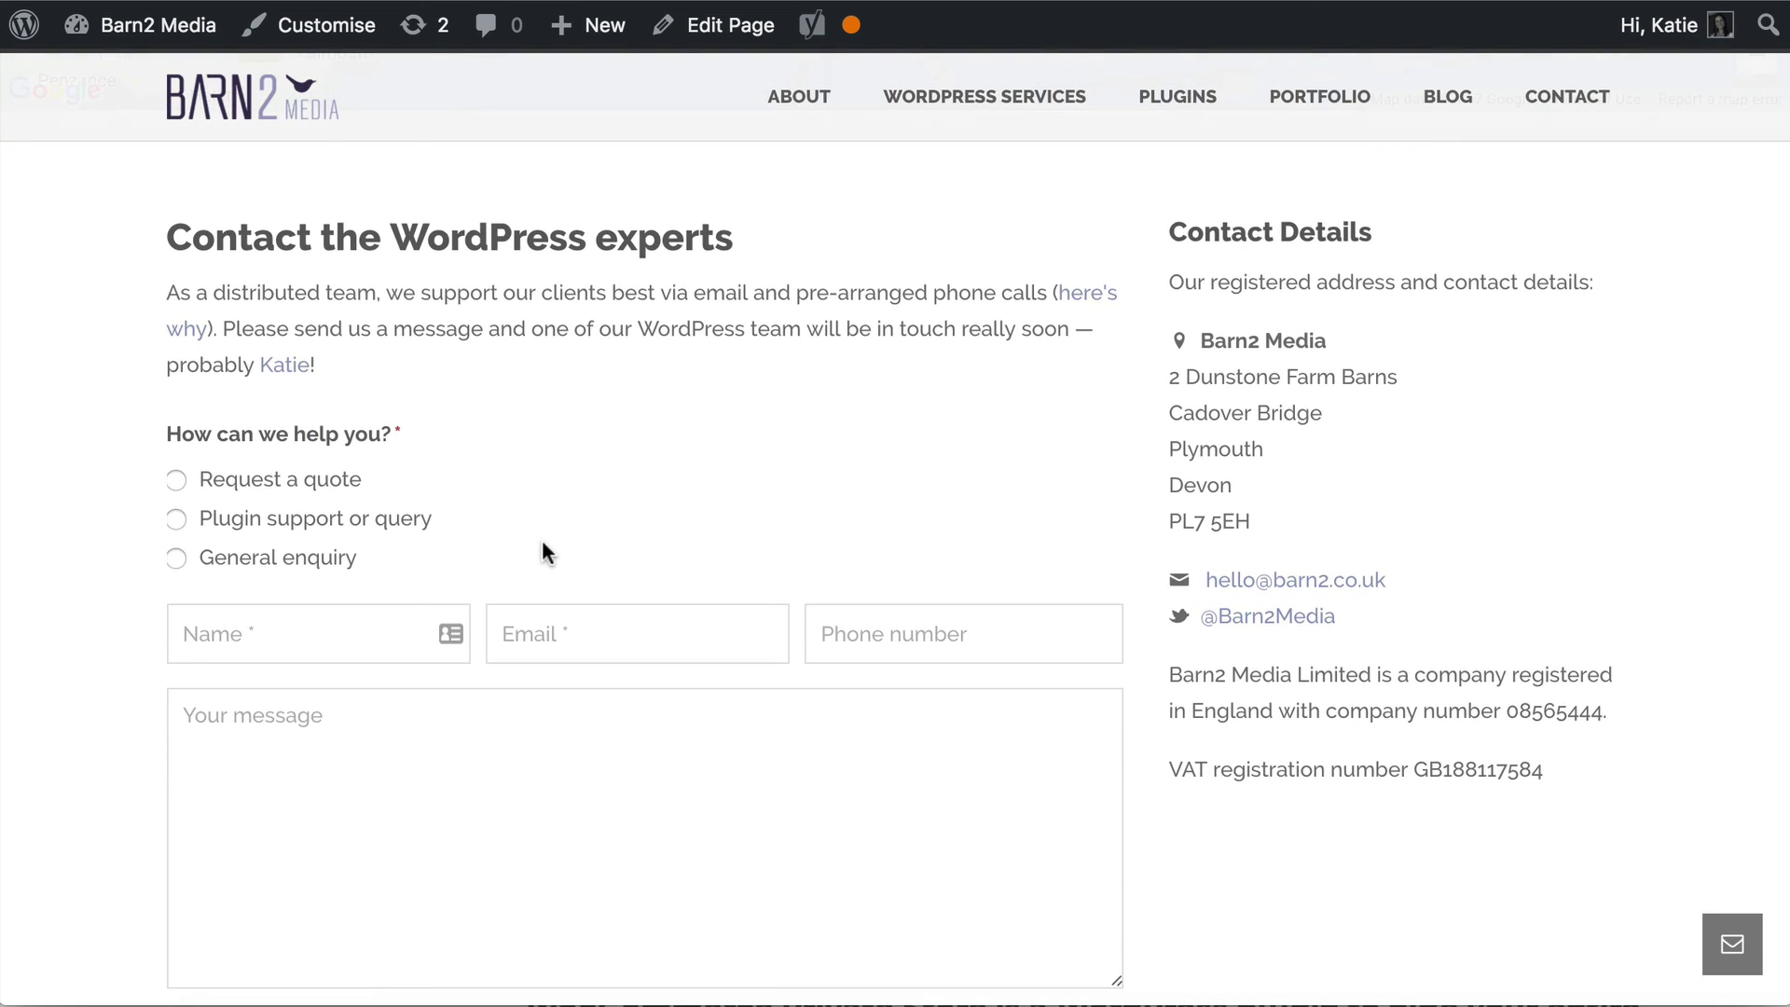
pyautogui.scroll(-1, 543, 543)
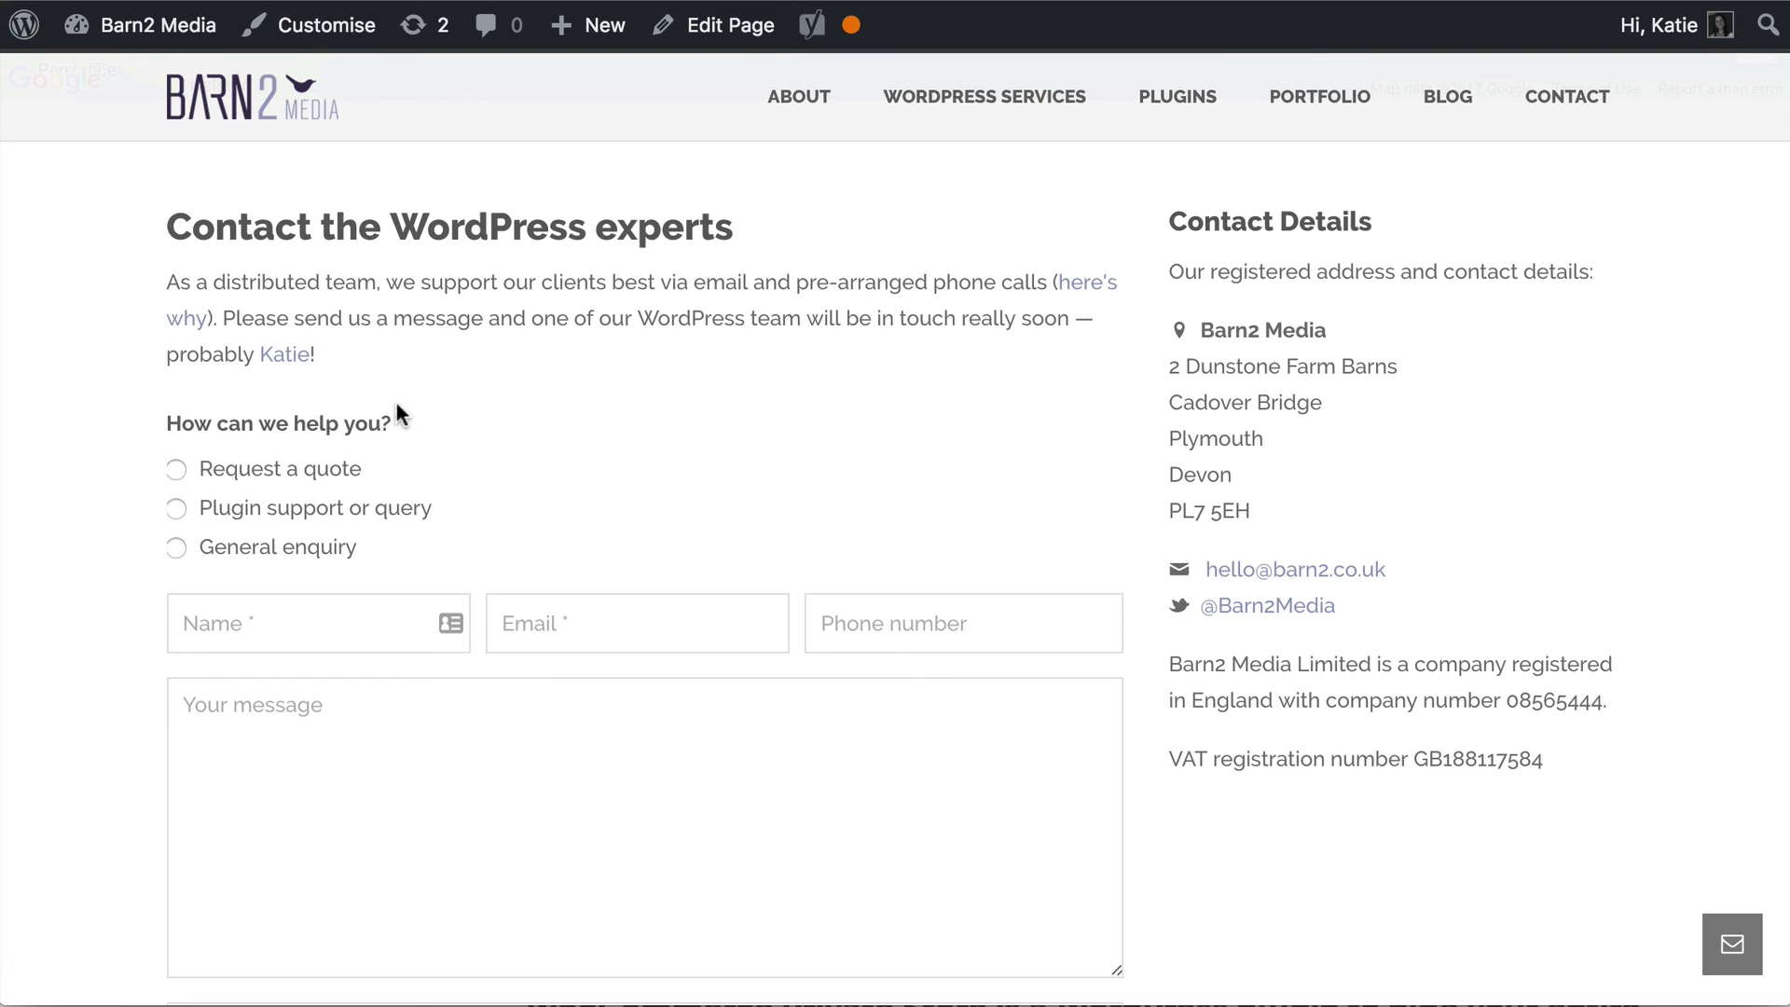
pyautogui.scroll(-1, 397, 413)
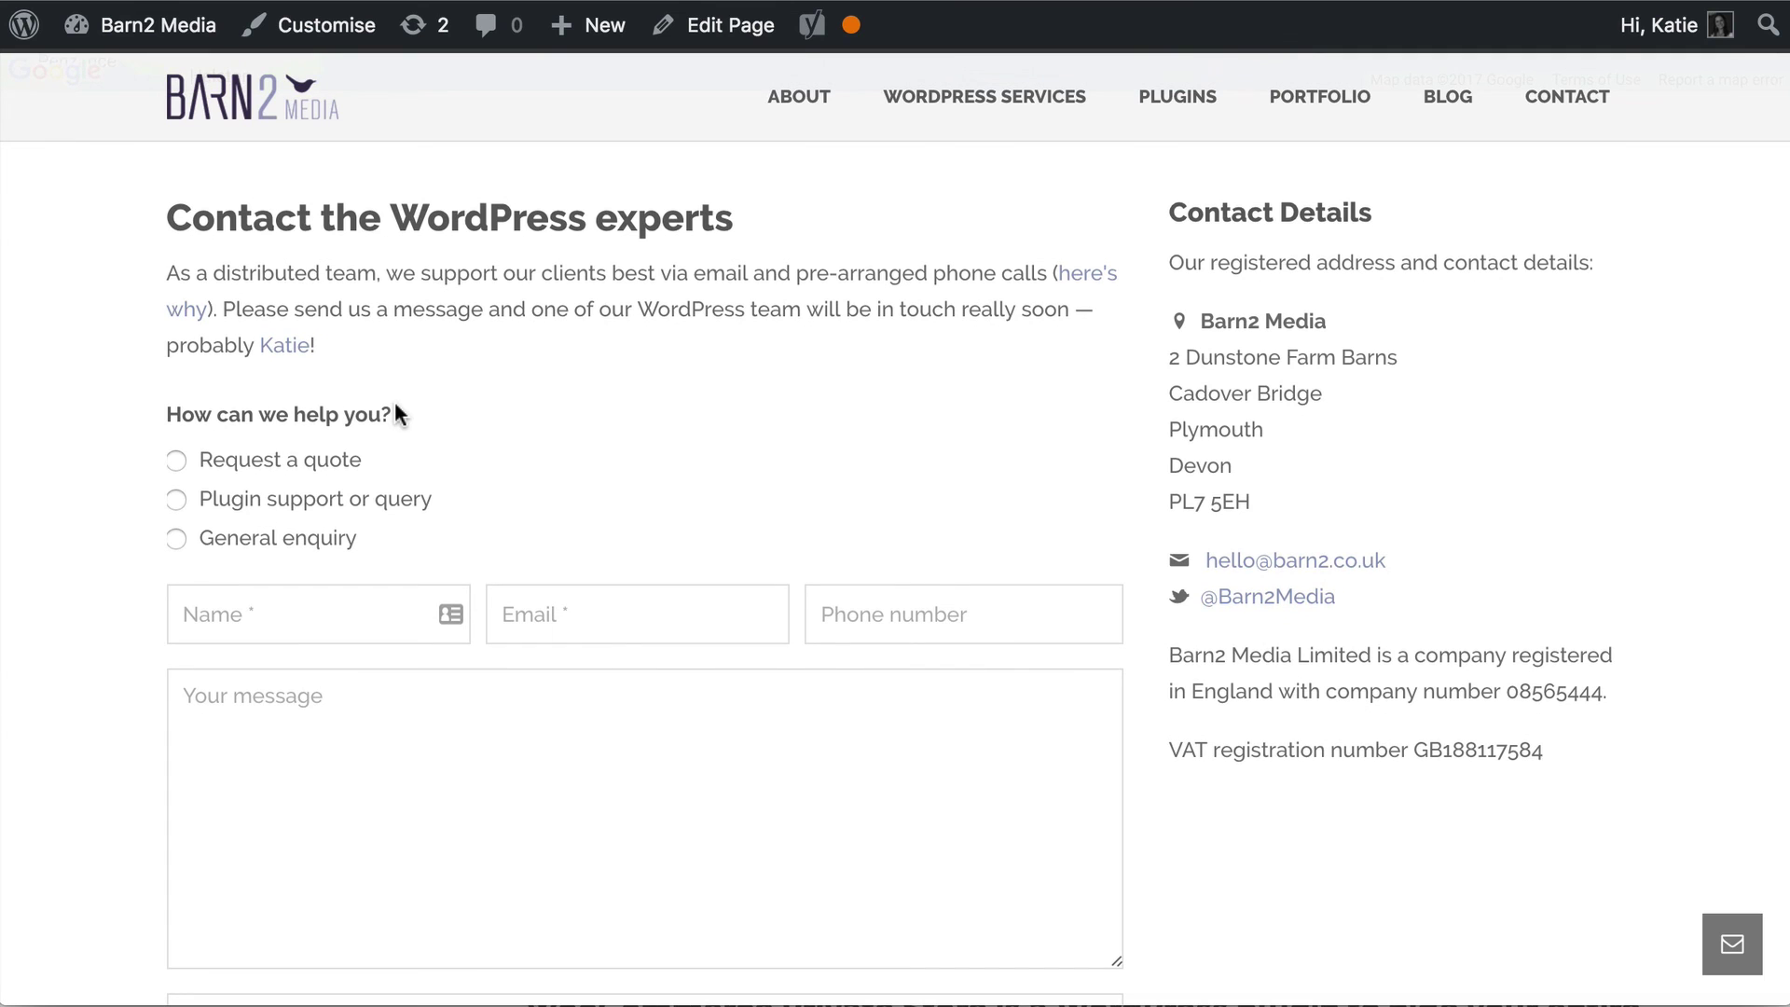